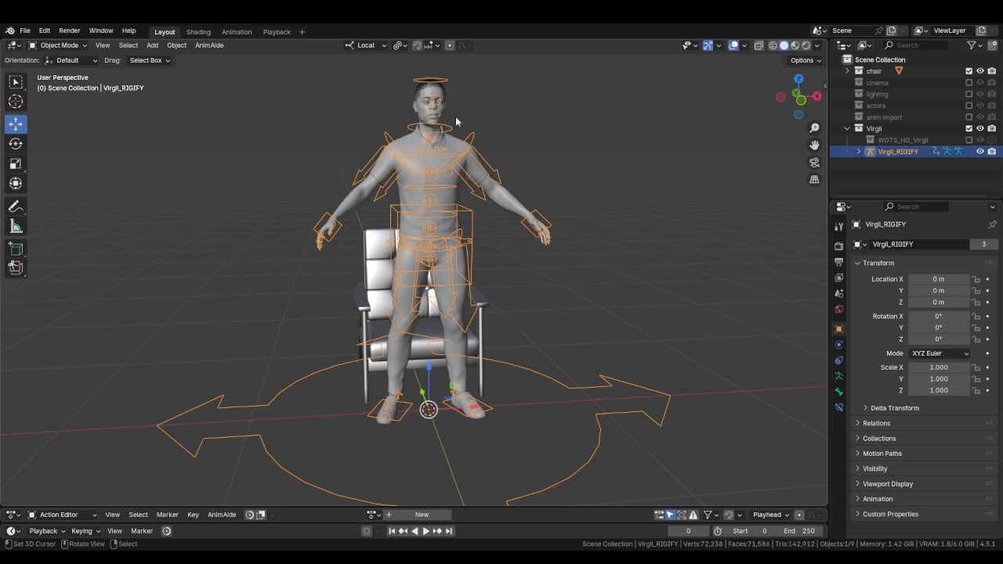
Split the 3D viewport vertically into two side-by-side views, with the left view narrower.
right_click(491, 40)
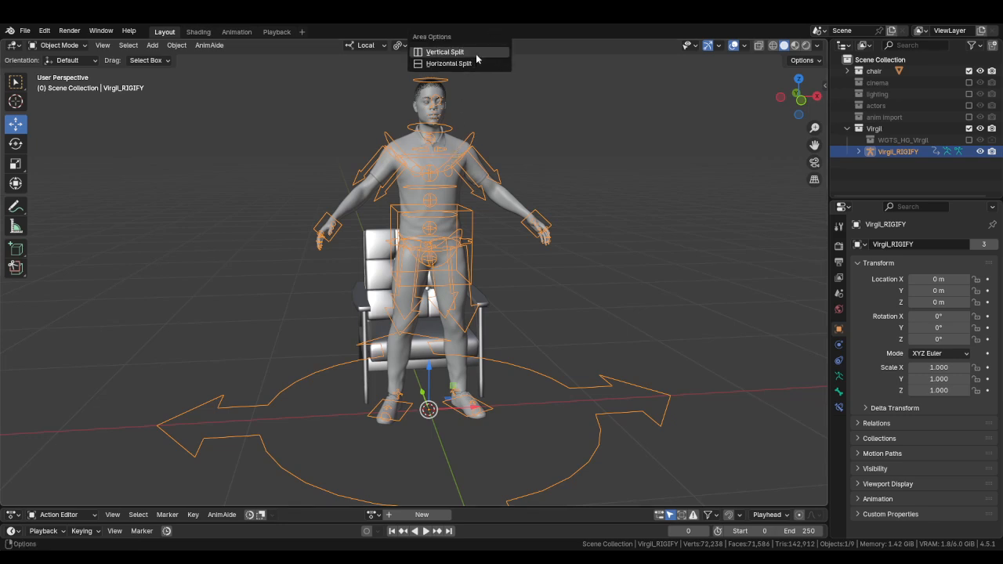
click(476, 53)
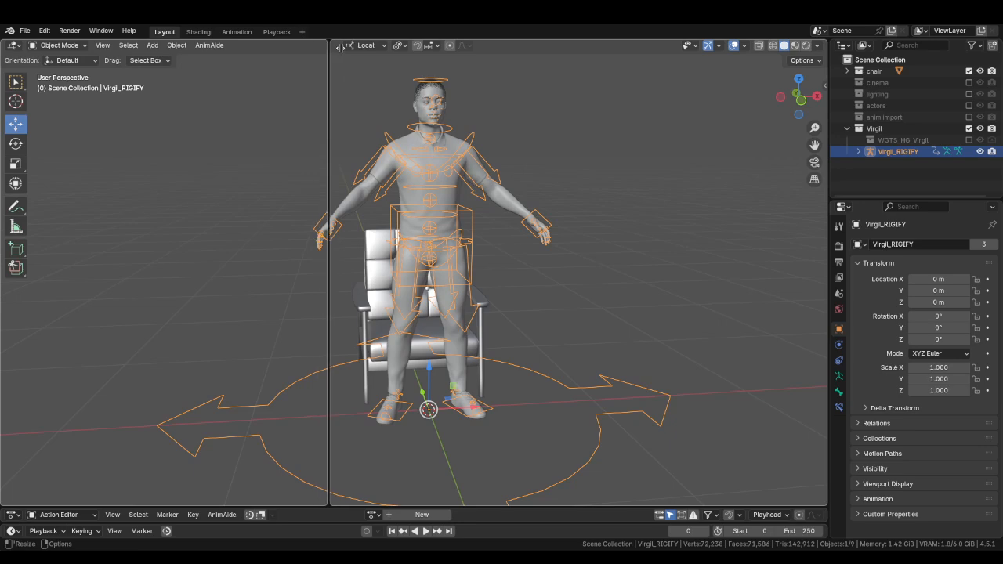
click(314, 45)
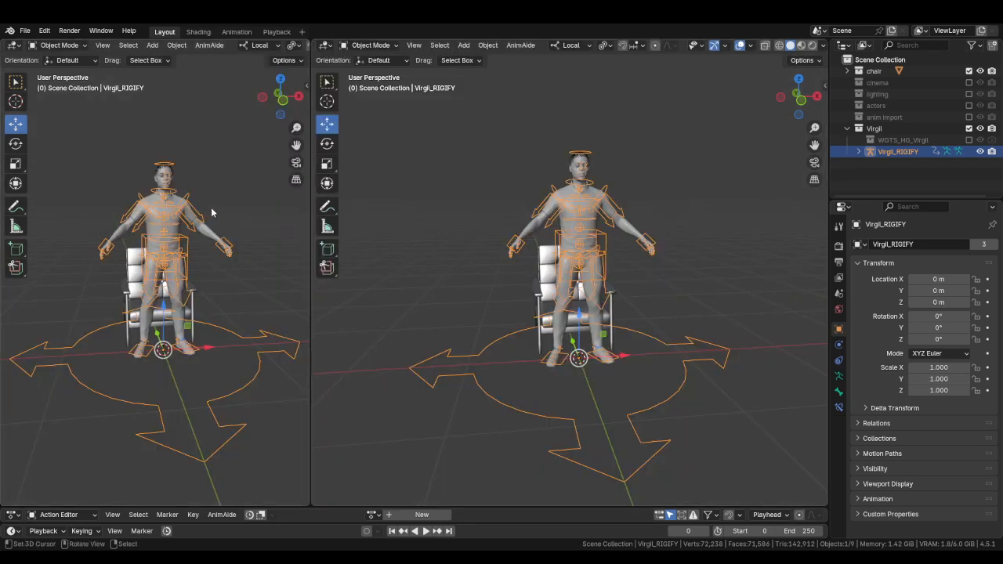
Turn the narrower view into a clean preview by hiding its toolbar, overlays and gizmos, viewing the character at a slight angle.
scroll(157, 213, up, 2)
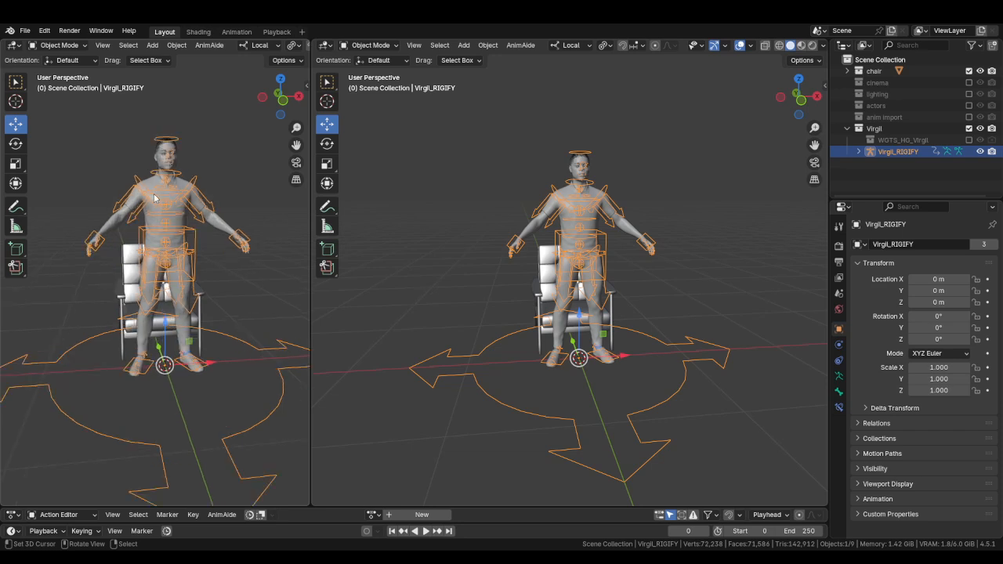
key(t)
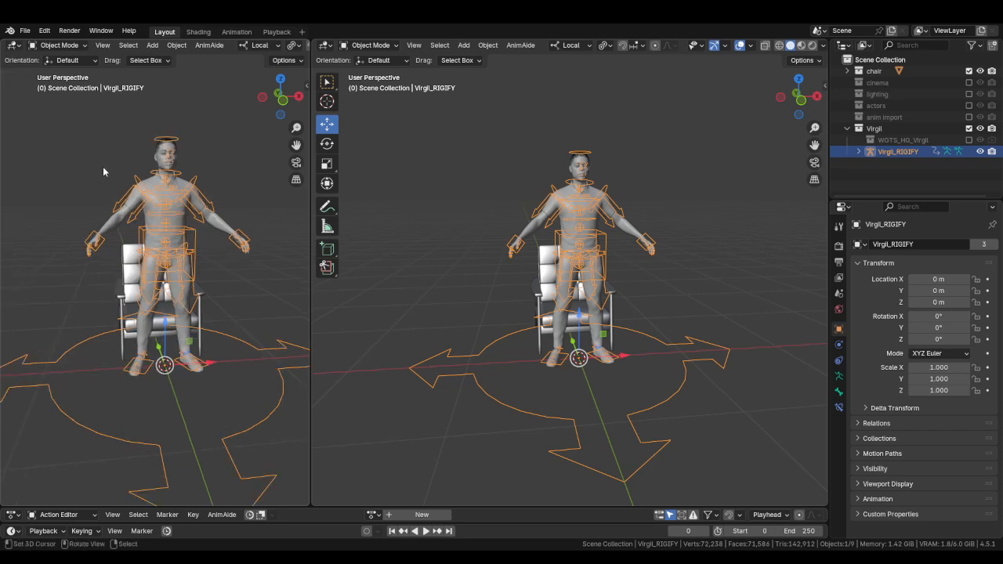
scroll(238, 50, down, 4)
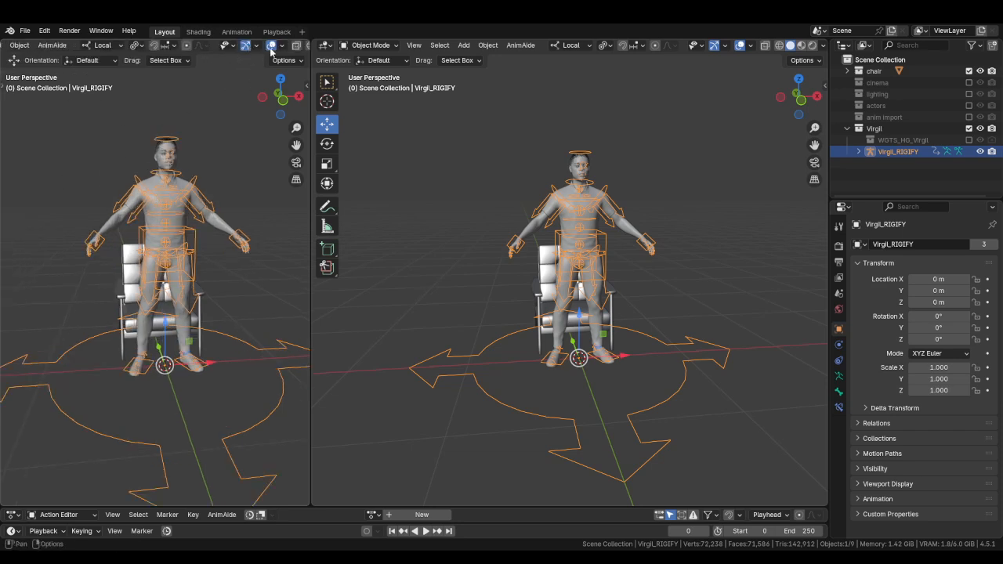
click(271, 45)
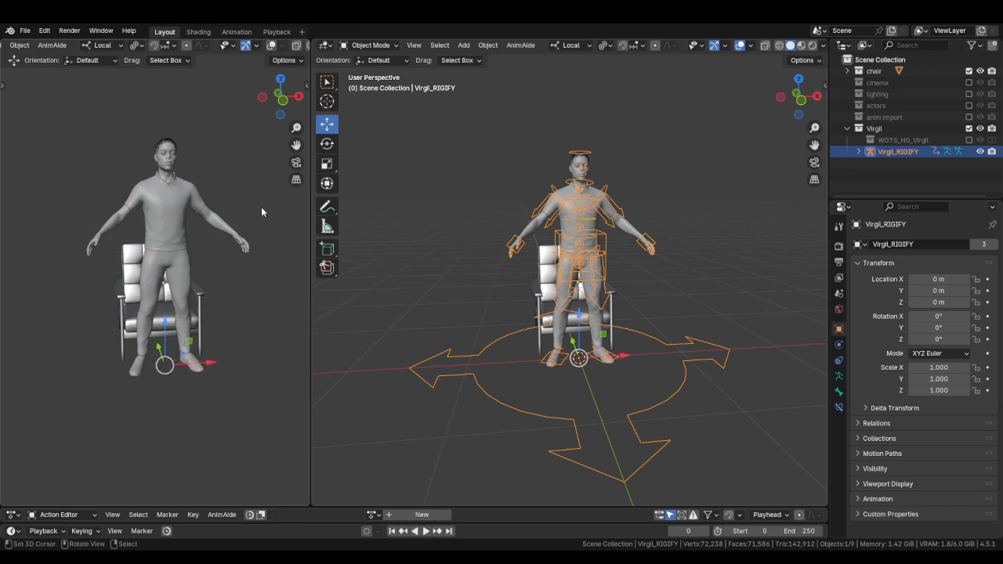
click(245, 45)
middle_drag(182, 195, 251, 196)
Add a plane mesh to the chair collection at the world origin.
click(886, 70)
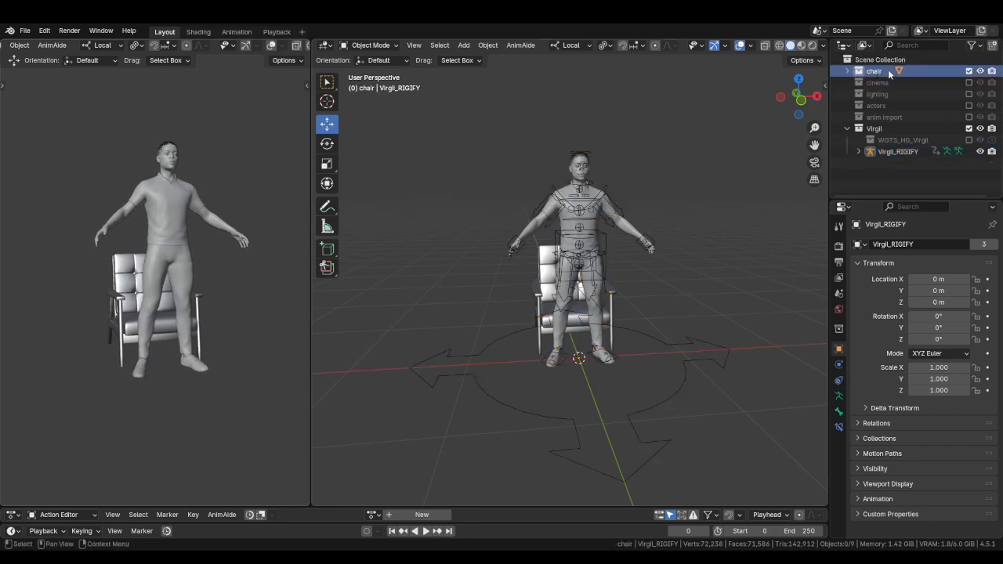
key(shift+a)
mouse_move(604, 79)
click(649, 67)
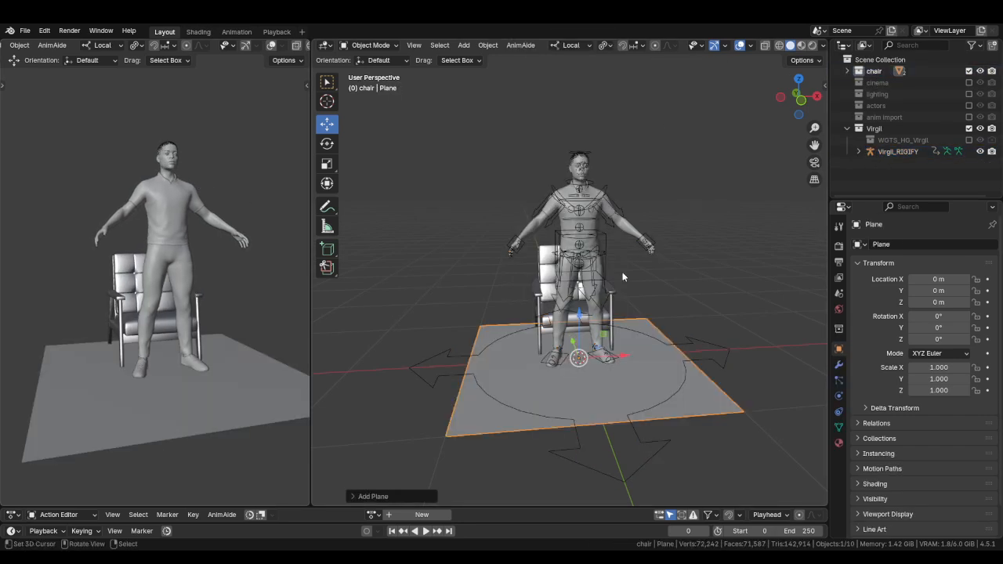
Scale the plane up to about 3.95 as a floor and apply all its transforms.
key(s)
click(740, 345)
key(s)
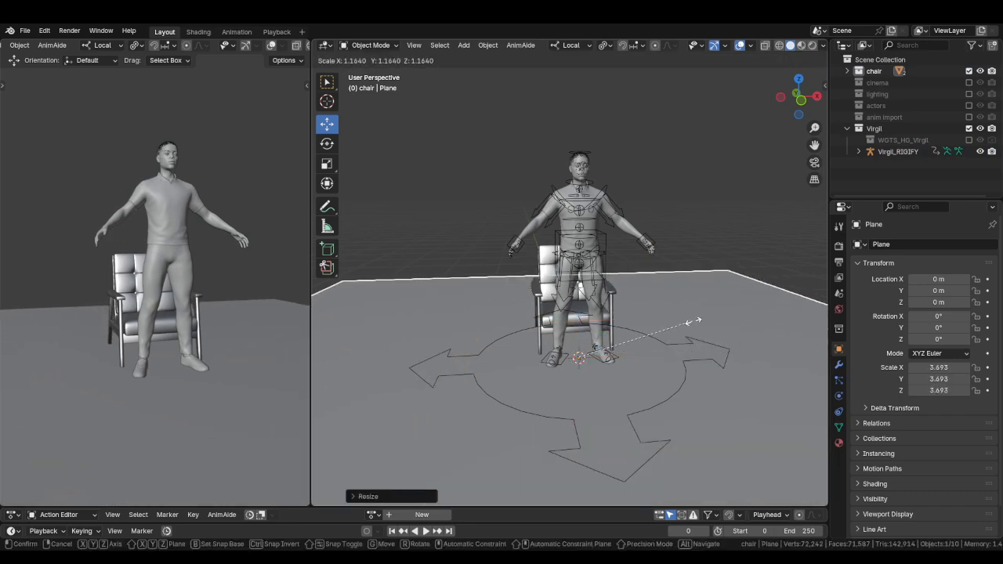
click(700, 320)
key(ctrl+a)
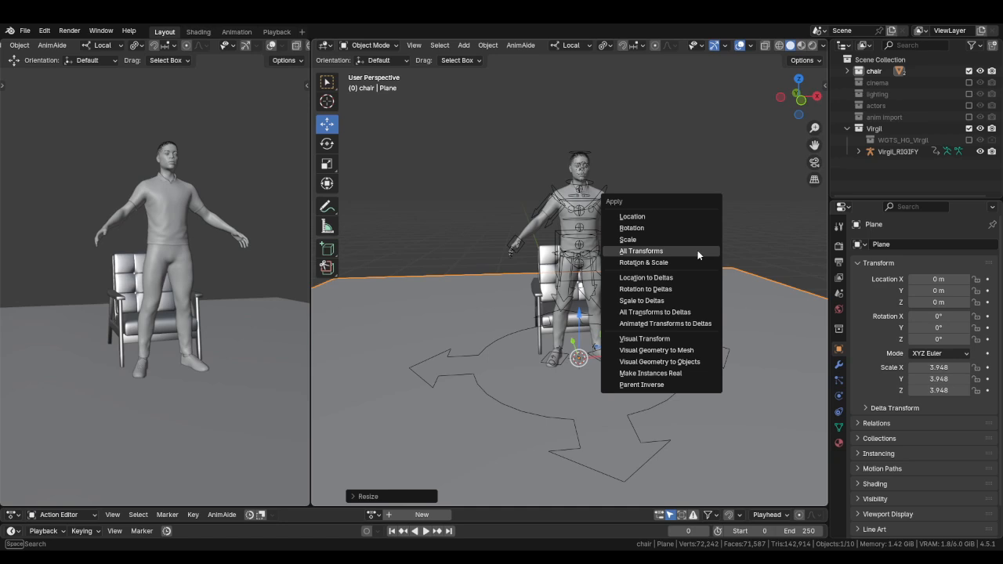
click(698, 252)
middle_drag(681, 225, 697, 243)
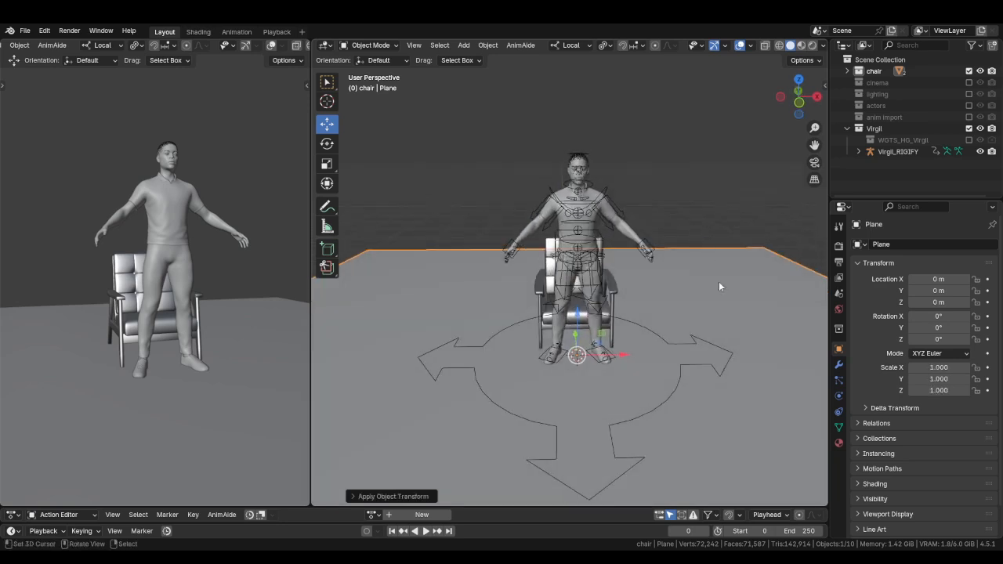
Give the floor plane a new material with a base colour value of 0.03.
click(838, 443)
click(920, 293)
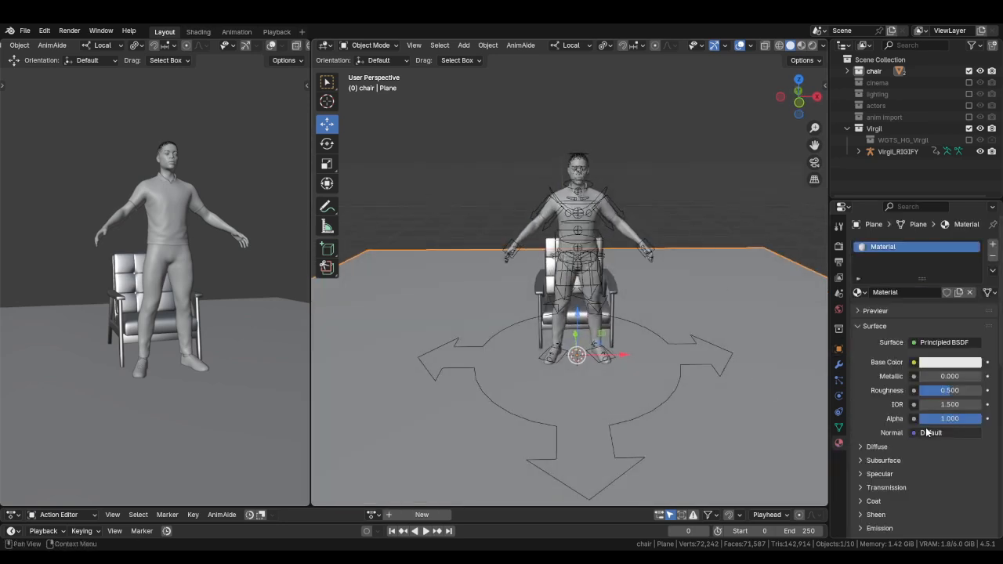
click(957, 364)
click(932, 316)
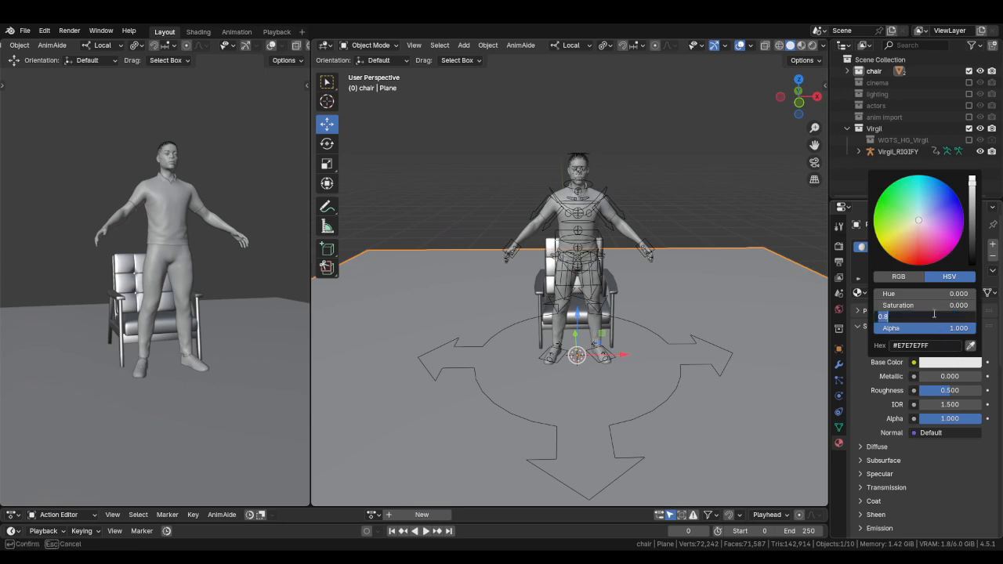
text(0.03)
key(Return)
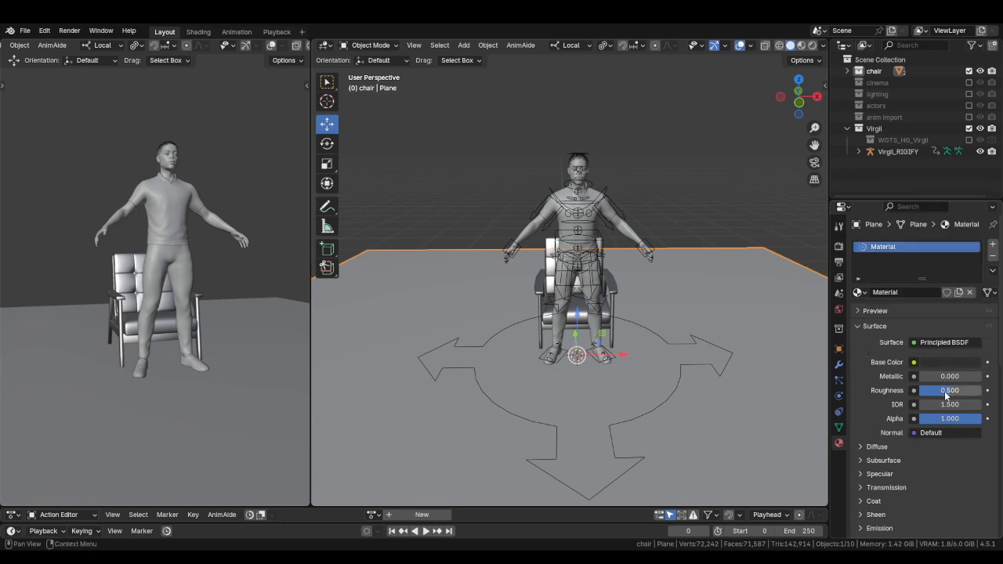
Set the floor material's roughness to about 0.69 and IOR to 1.06, and save the file.
mouse_move(944, 391)
mouse_down()
mouse_move(958, 391)
mouse_move(954, 405)
mouse_move(932, 404)
mouse_up()
click(729, 227)
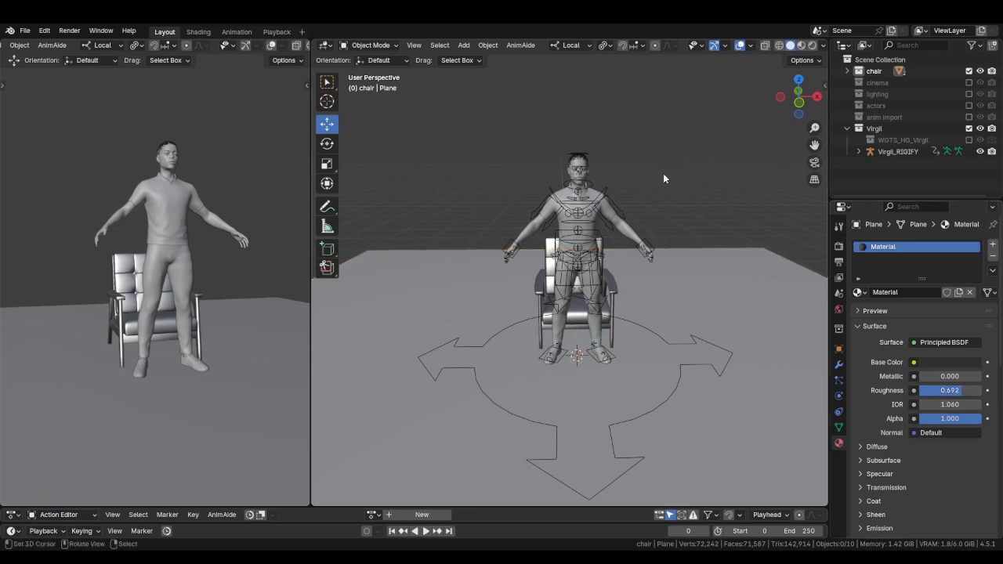
key(ctrl+s)
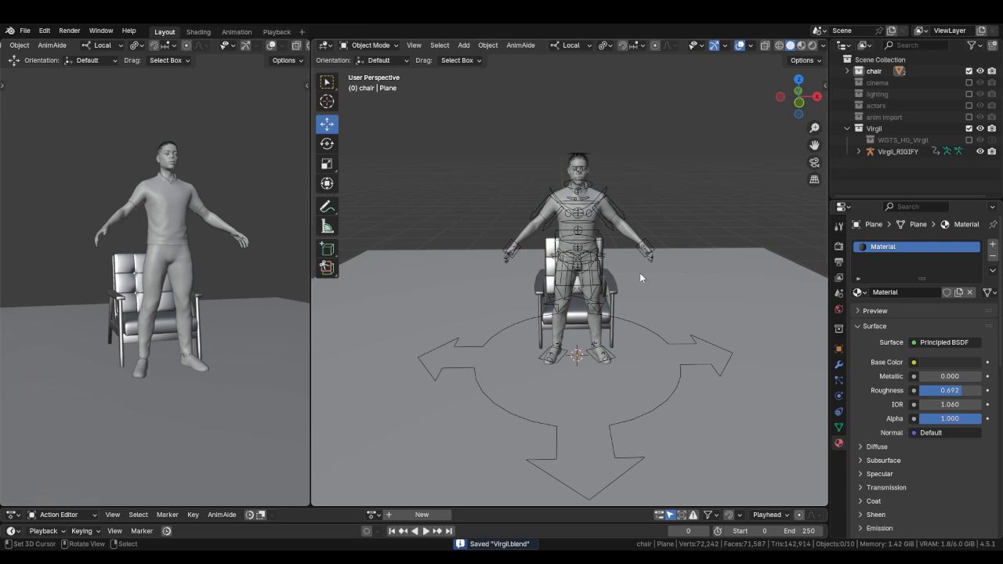
Turn off viewport display of the eyelashes, eyebrows and short fade hair particle systems on the character's body.
scroll(639, 274, up, 6)
shift+middle_drag(609, 132, 585, 302)
click(565, 195)
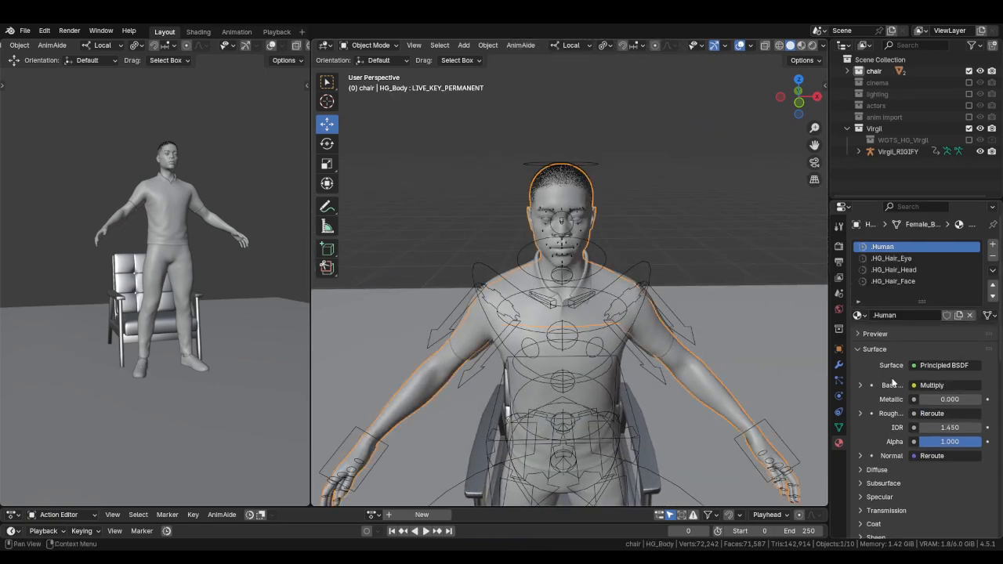
click(839, 380)
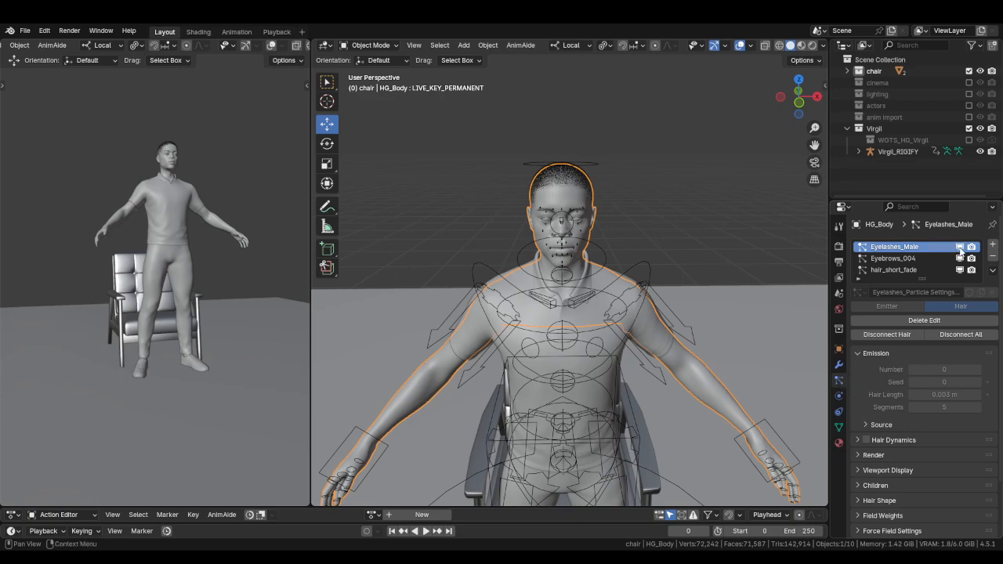
drag(959, 246, 960, 270)
Select the character's Rigify armature and switch it to Pose Mode.
middle_drag(655, 263, 630, 264)
right_click(668, 248)
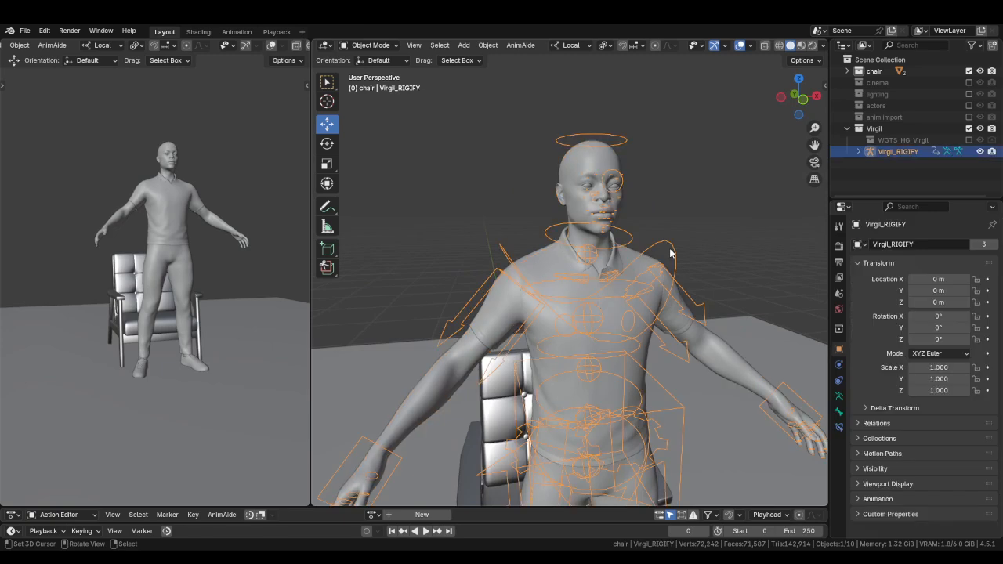
scroll(669, 249, down, 5)
key(ctrl+Tab)
scroll(662, 253, up, 2)
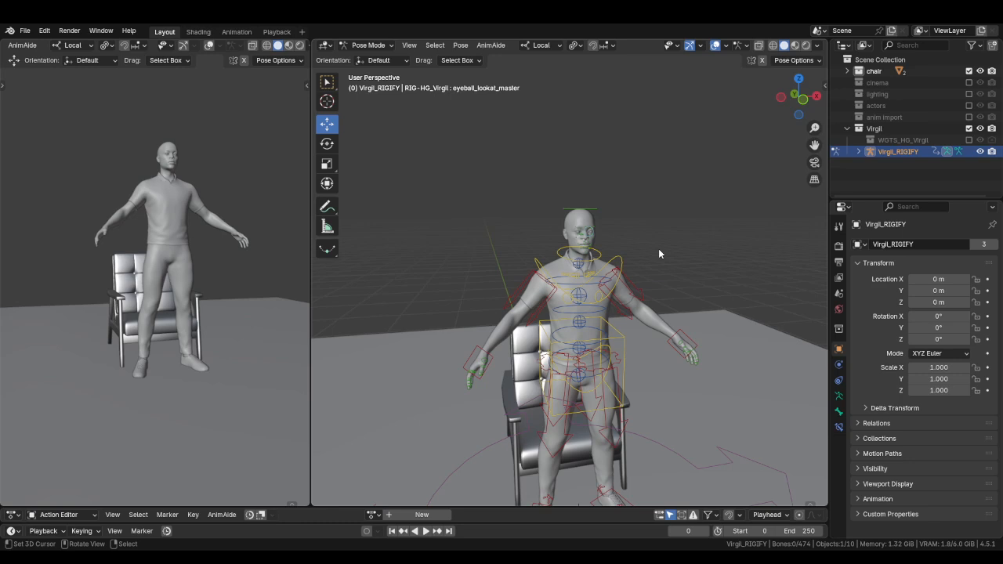
Examine the rig layers and the armature's bone collections that control which bones are visible.
key(n)
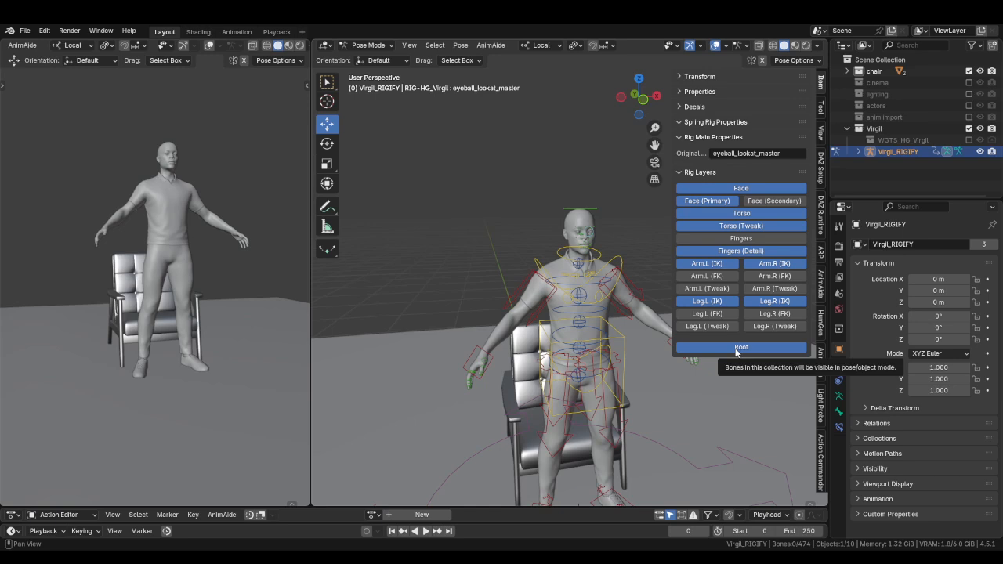
click(838, 395)
scroll(915, 367, down, 7)
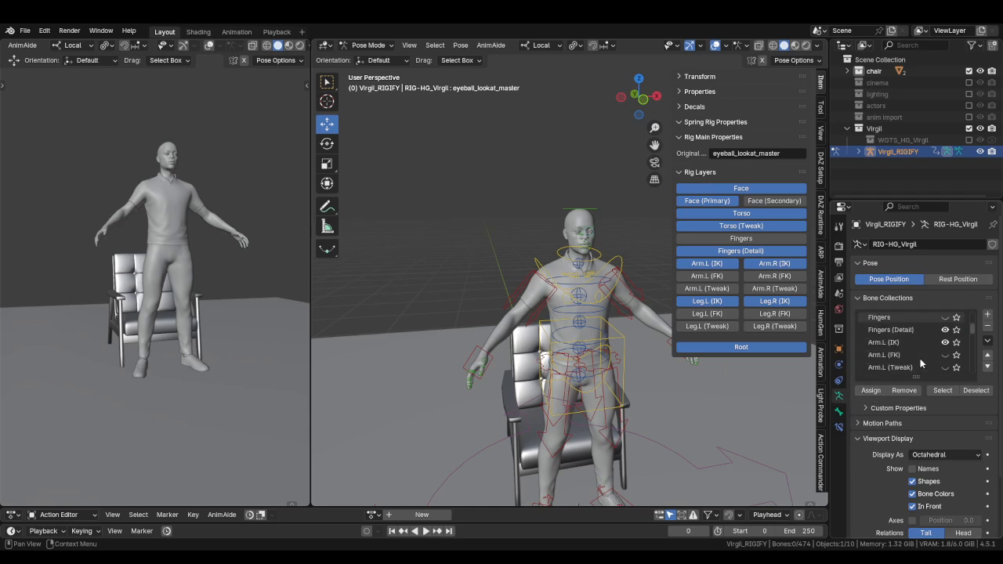
scroll(921, 360, up, 8)
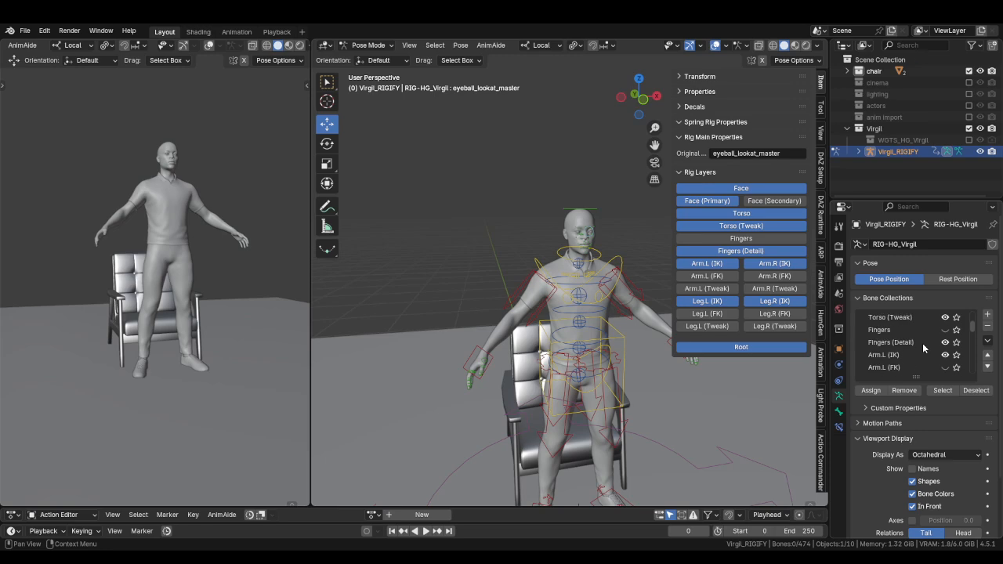
key(n)
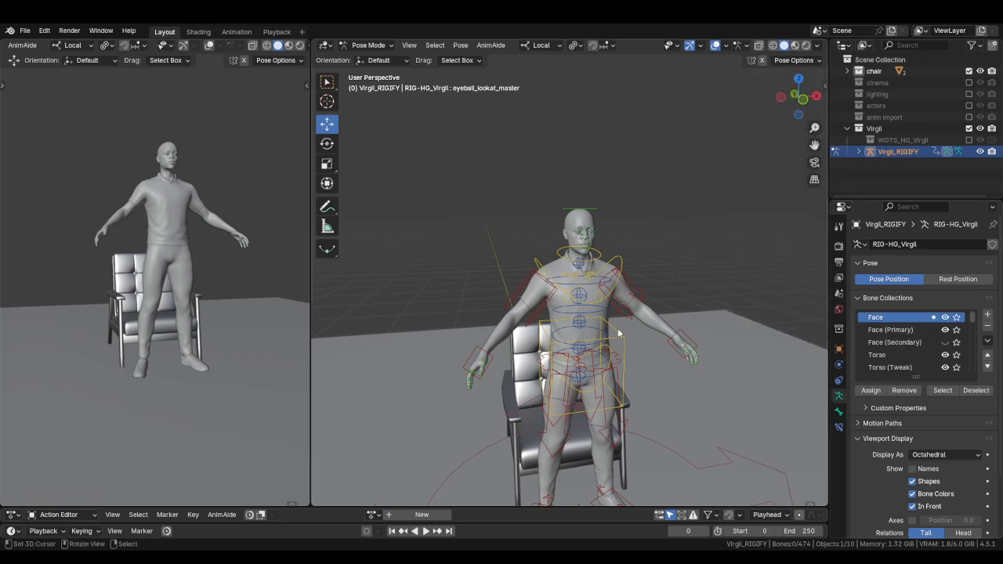
Review the left hand IK control's rig main properties and the available transform orientation and pivot point options.
middle_drag(617, 328, 569, 302)
shift+middle_drag(569, 301, 565, 181)
middle_drag(591, 240, 577, 248)
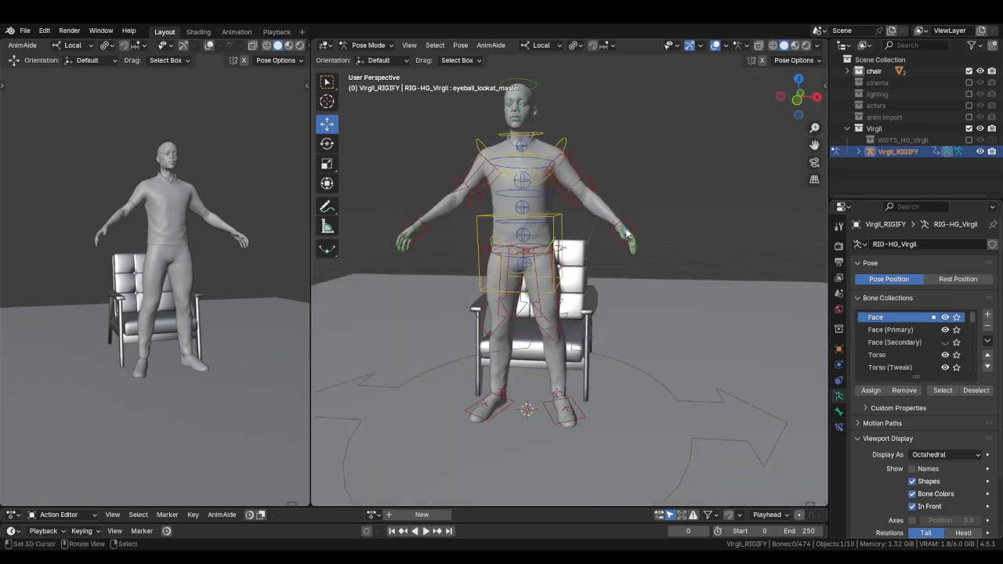
click(635, 228)
key(n)
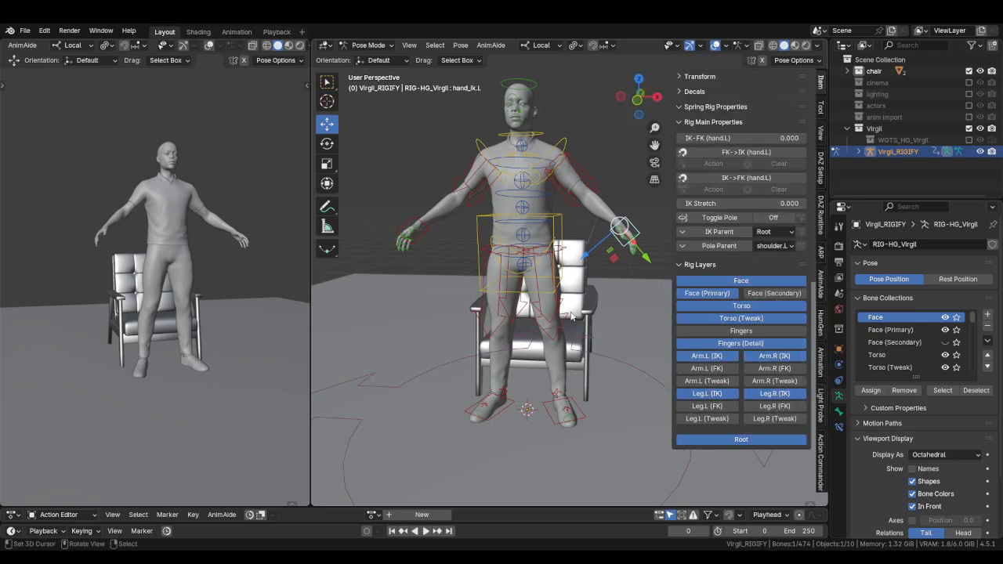
key(n)
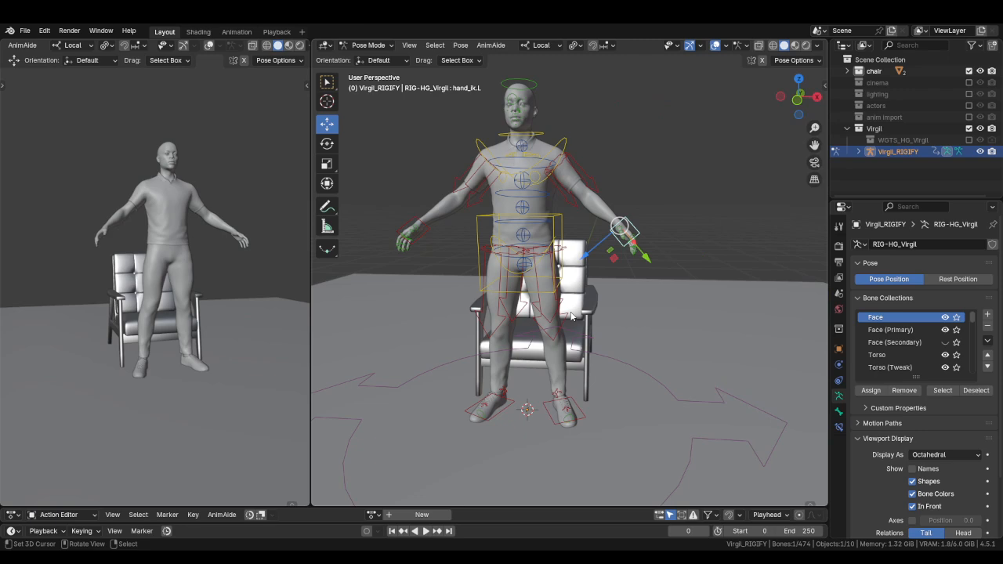
click(546, 47)
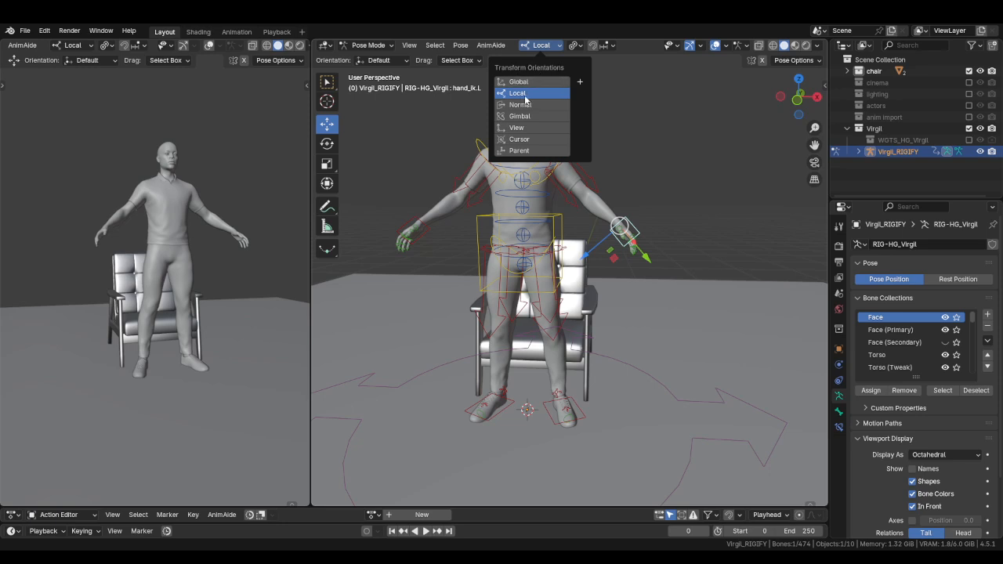
click(576, 46)
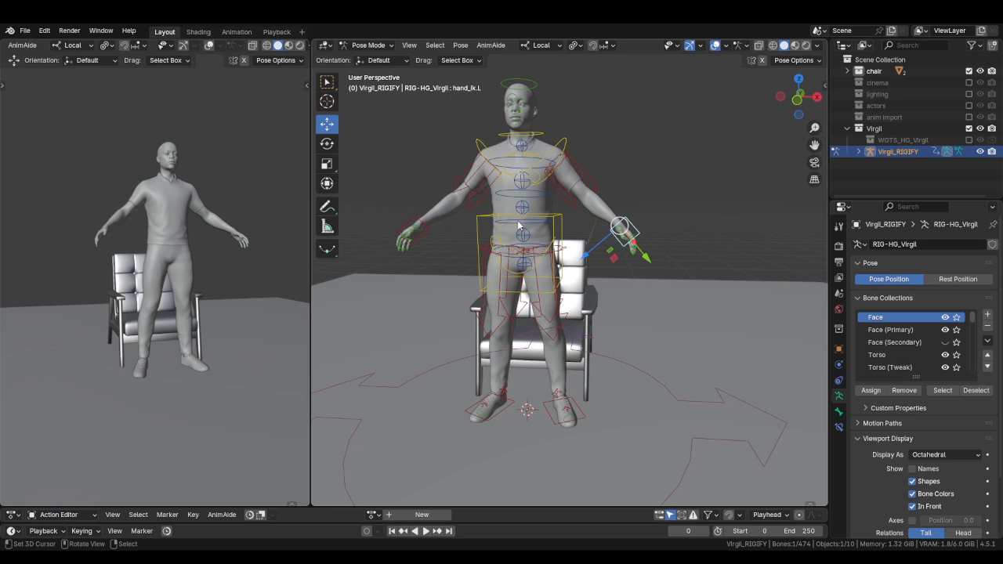
Move the torso control back and down in the right orthographic view to seat the character in the chair.
click(553, 219)
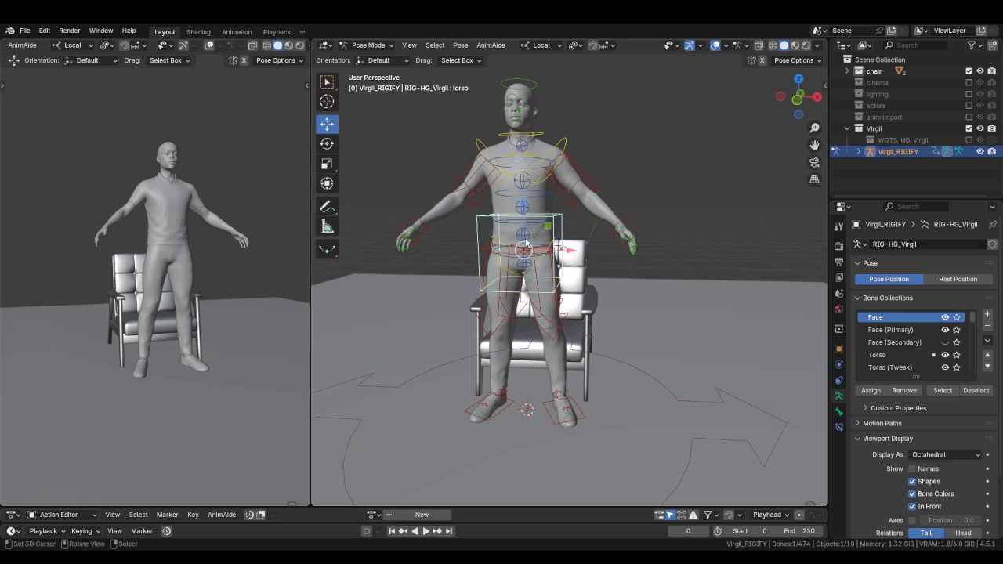
key(KP_3)
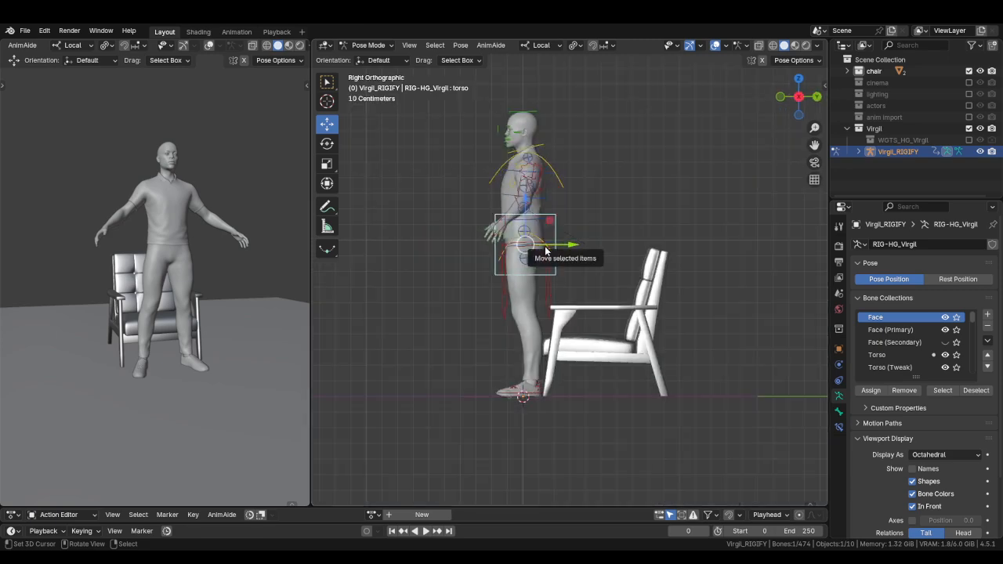
scroll(688, 299, up, 4)
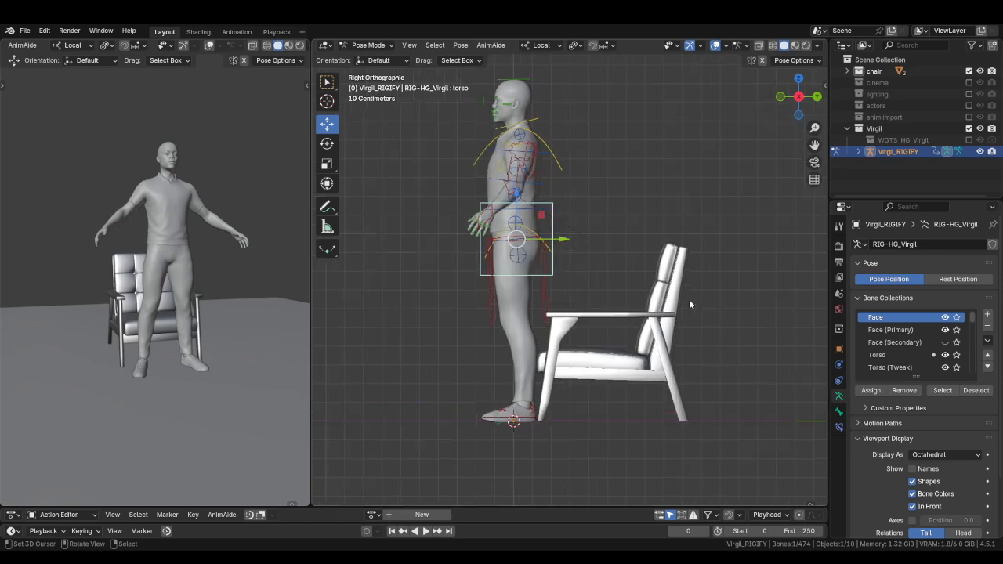
shift+middle_drag(648, 307, 644, 242)
scroll(638, 256, down, 2)
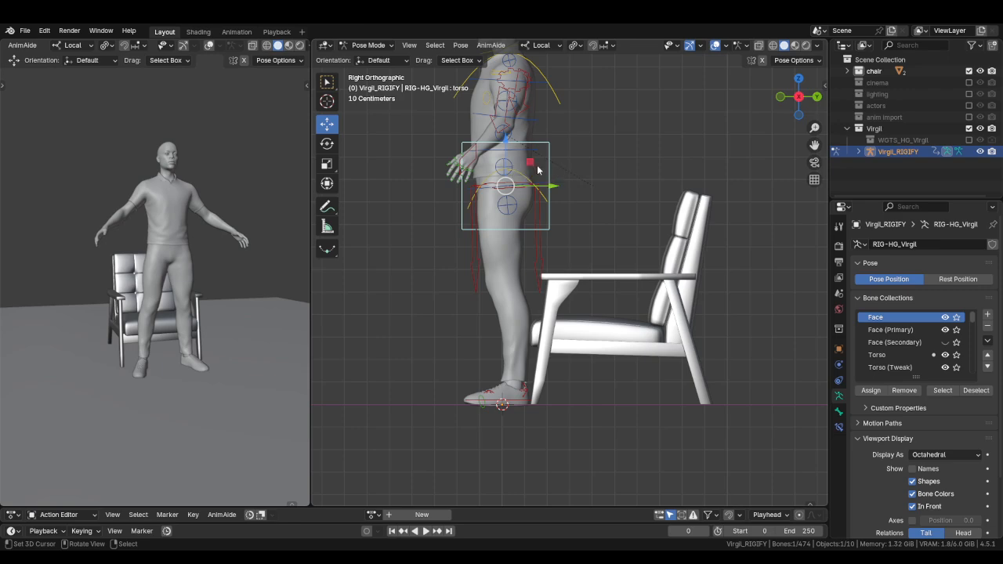
drag(529, 166, 674, 311)
Rotate the torso control backward so the character leans against the chair's backrest.
drag(631, 265, 679, 259)
key(shift+space)
key(r)
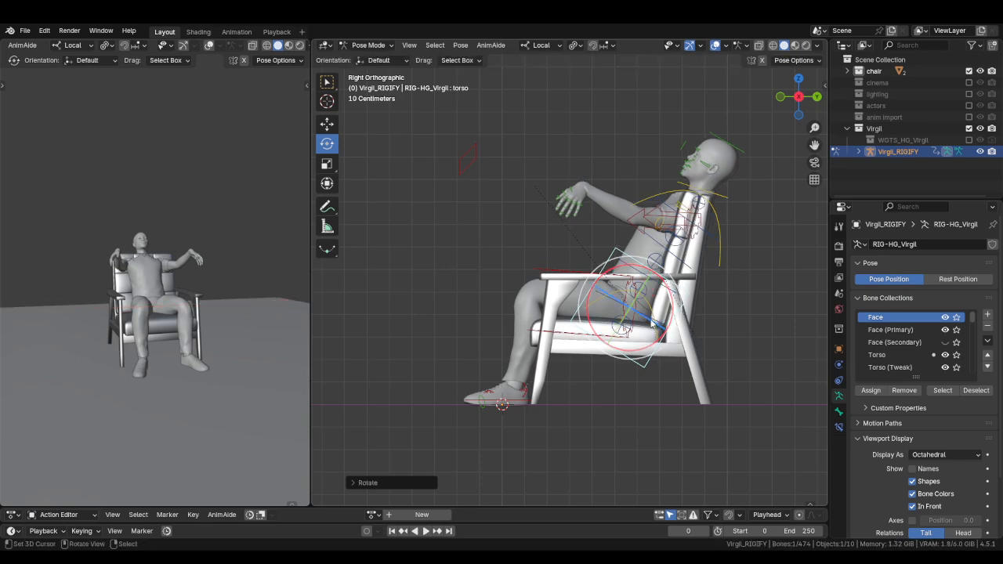
Rotate the hips control by about -6° and the torso control slightly forward in the right orthographic view.
click(655, 312)
middle_drag(655, 312, 625, 266)
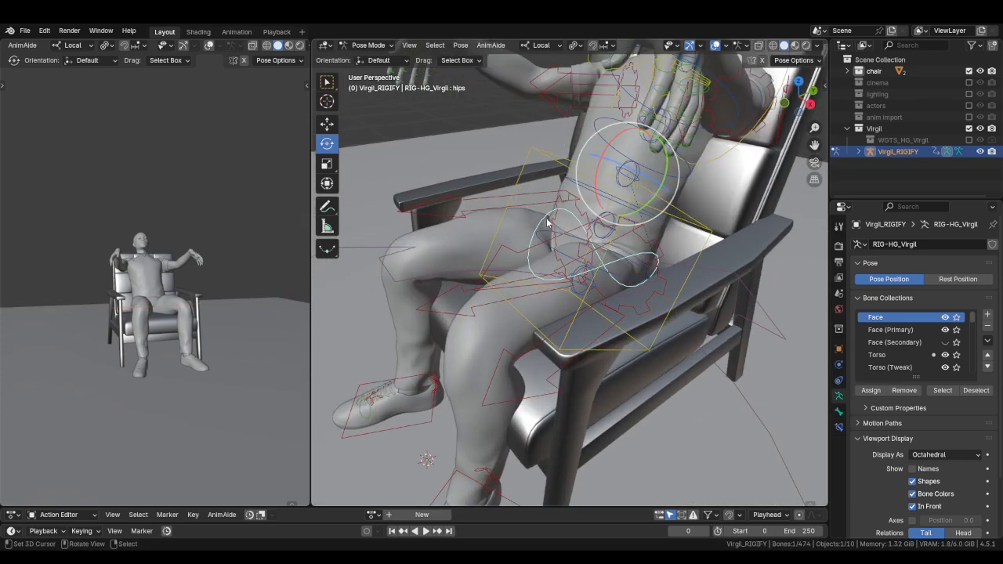
key(KP_3)
scroll(568, 204, down, 4)
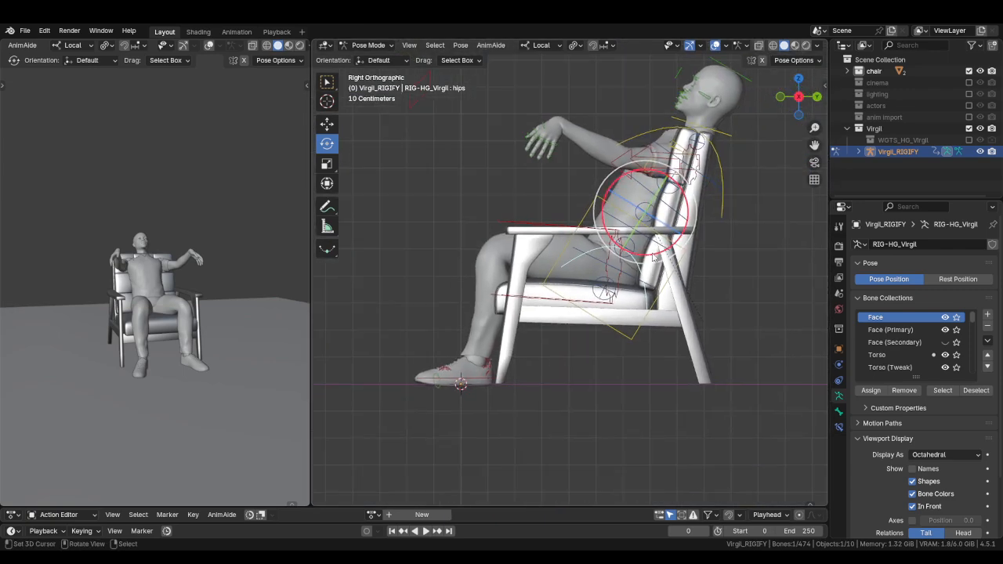
key(r)
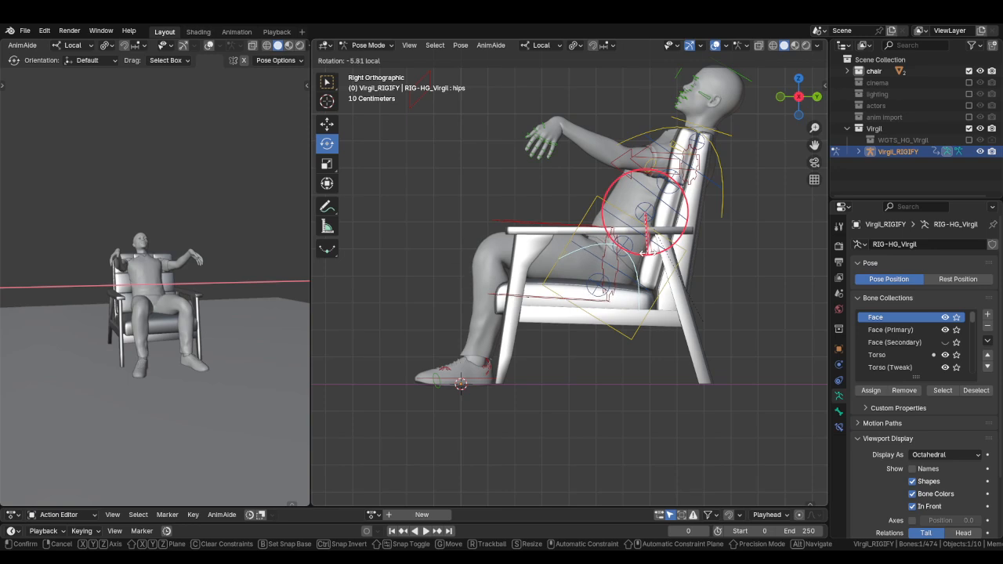
click(644, 252)
click(589, 218)
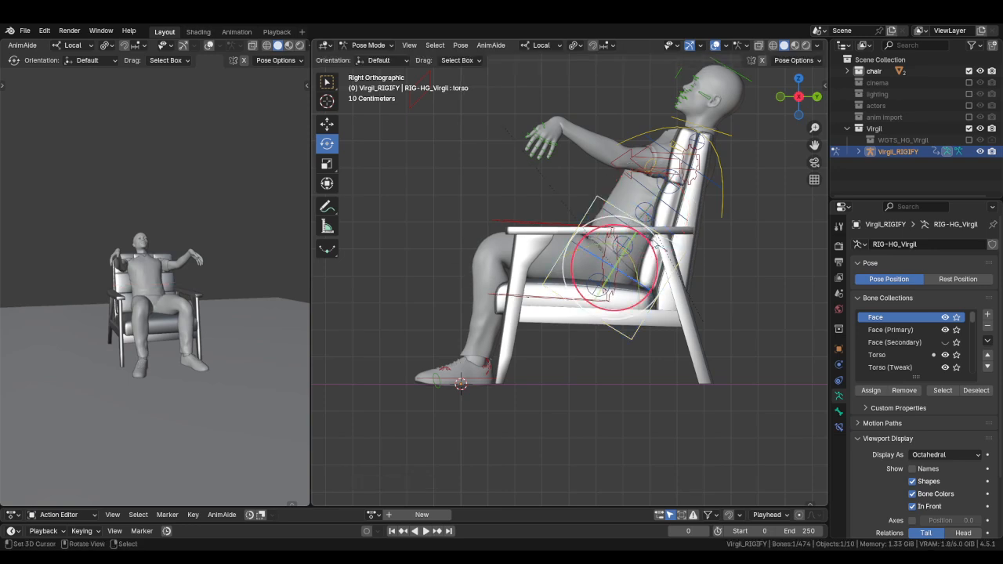
drag(655, 244, 654, 240)
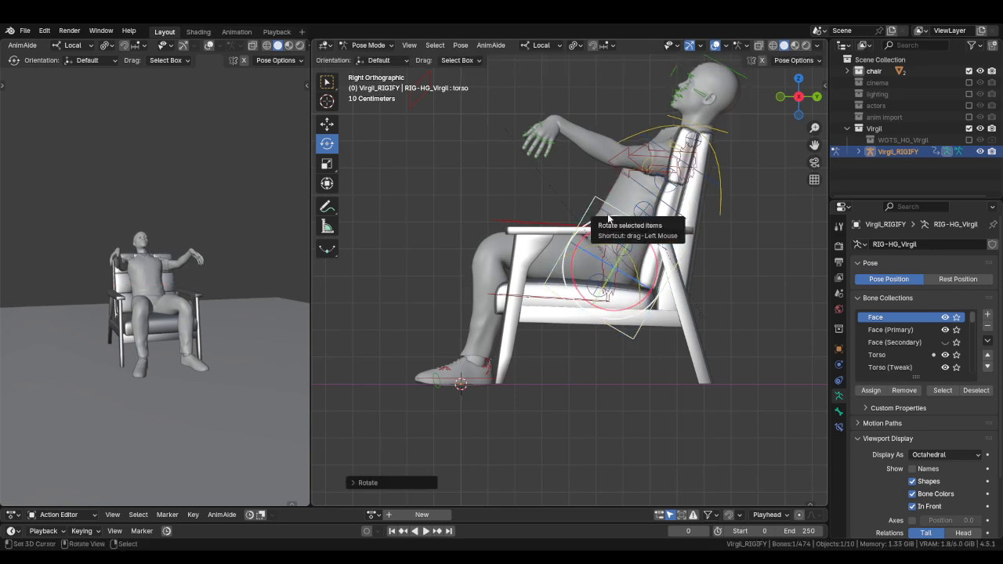
Toggle the Torso rig layer off and on to check which controls it contains.
key(n)
click(743, 245)
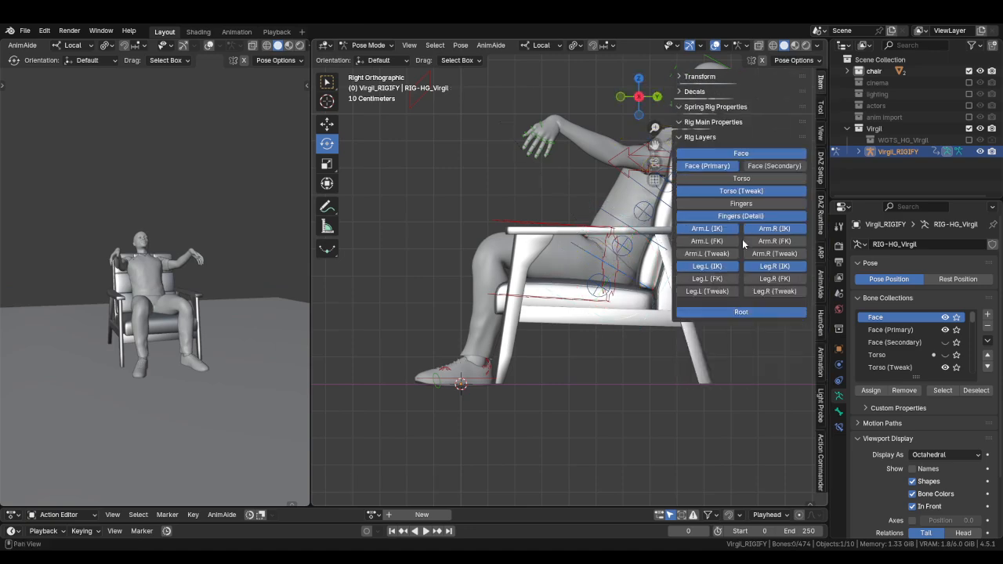
click(742, 179)
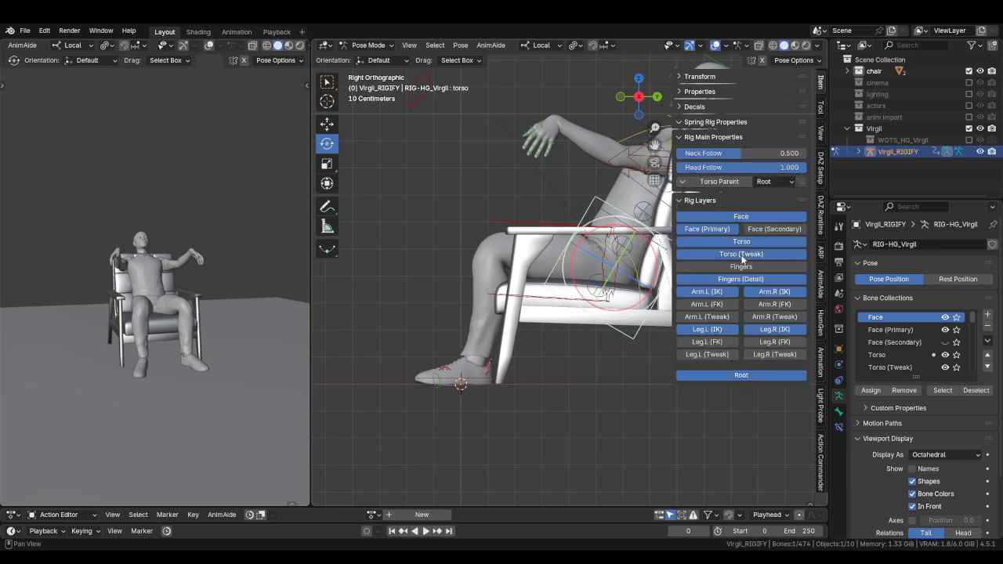
key(n)
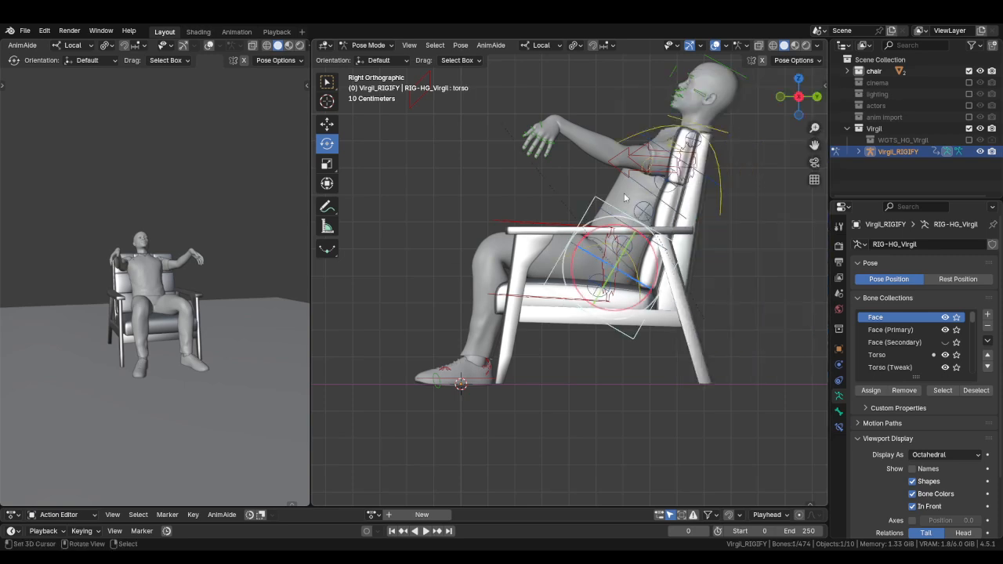
Try to rotate the chest control forward and the spine_fk.001 control around its local X axis.
click(644, 135)
key(r)
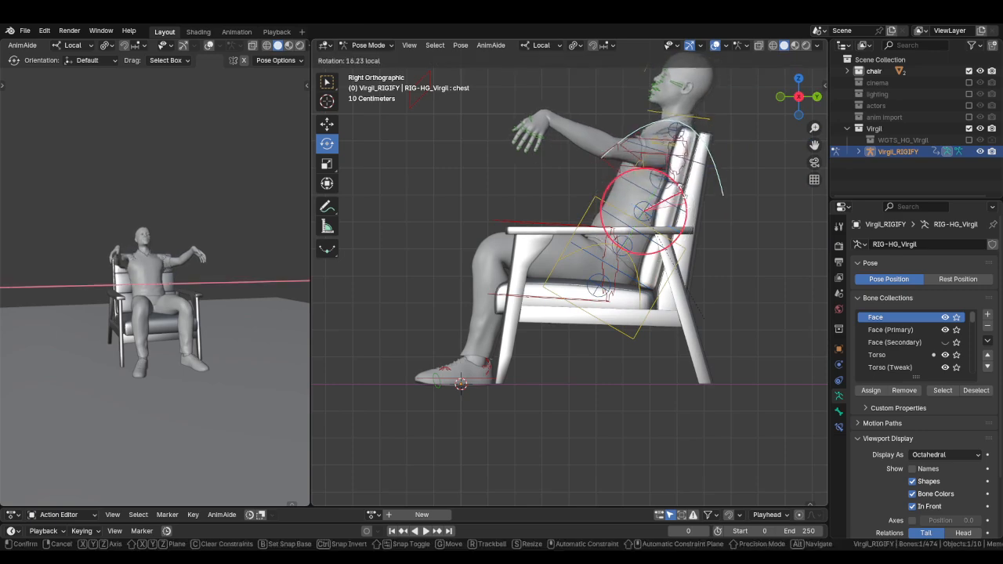
click(623, 205)
click(626, 230)
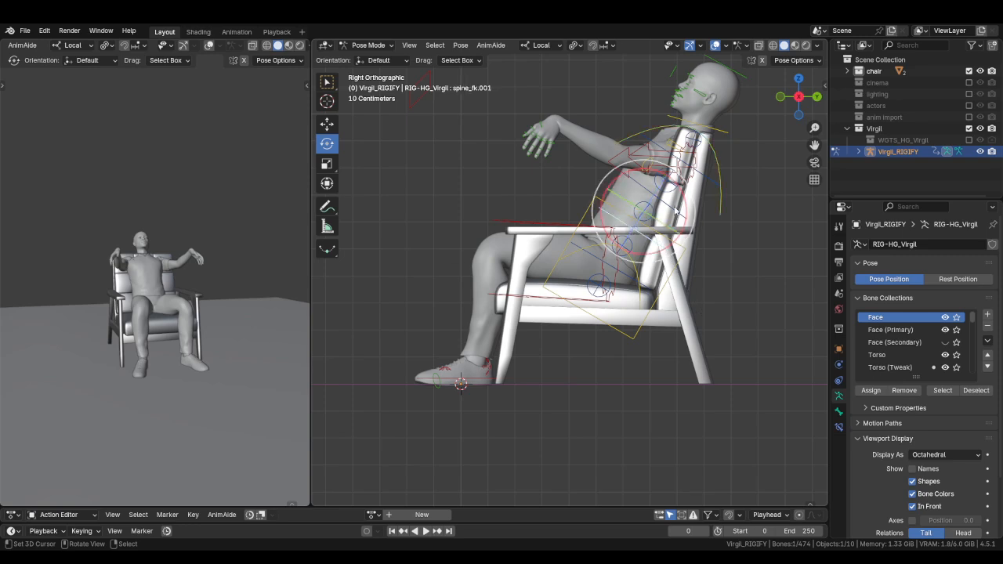
key(r)
key(x)
click(641, 217)
Rotate the spine_fk.002 control forward by about 16° around its local X axis.
click(641, 188)
key(r)
key(x)
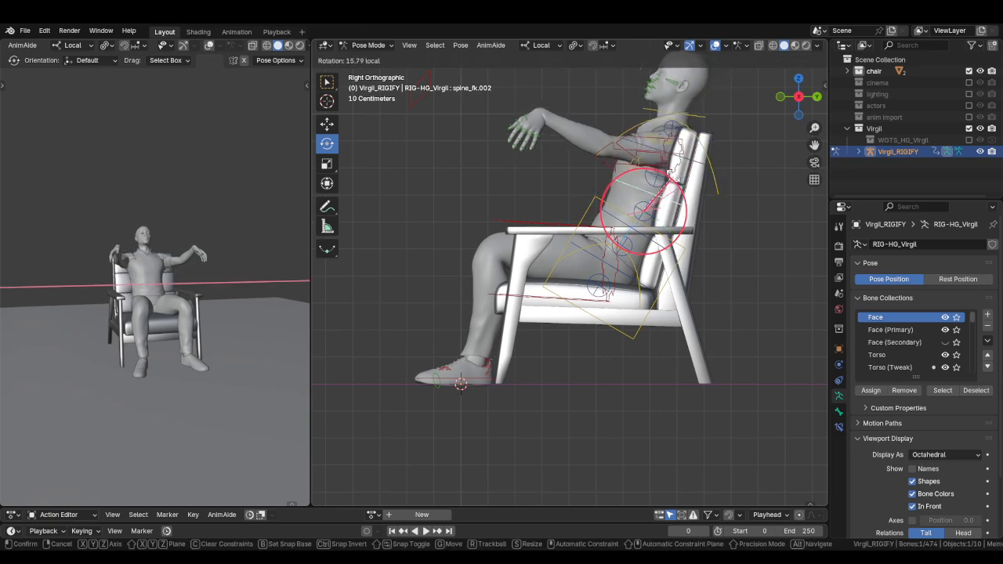
click(669, 170)
Rotate the spine_fk and spine_fk.001 controls slightly around their local X axes to refine the lower back's curve.
click(632, 272)
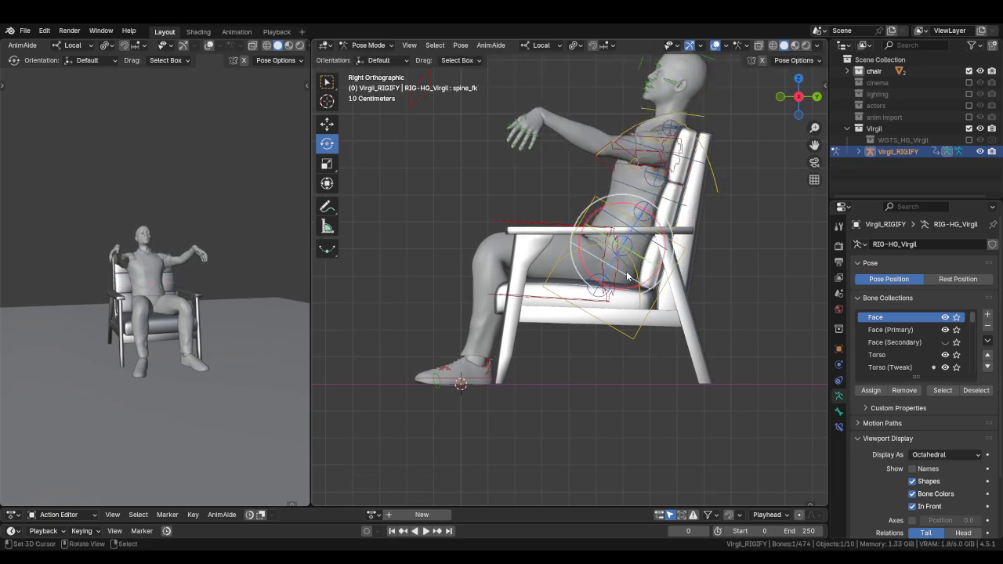
key(r)
key(x)
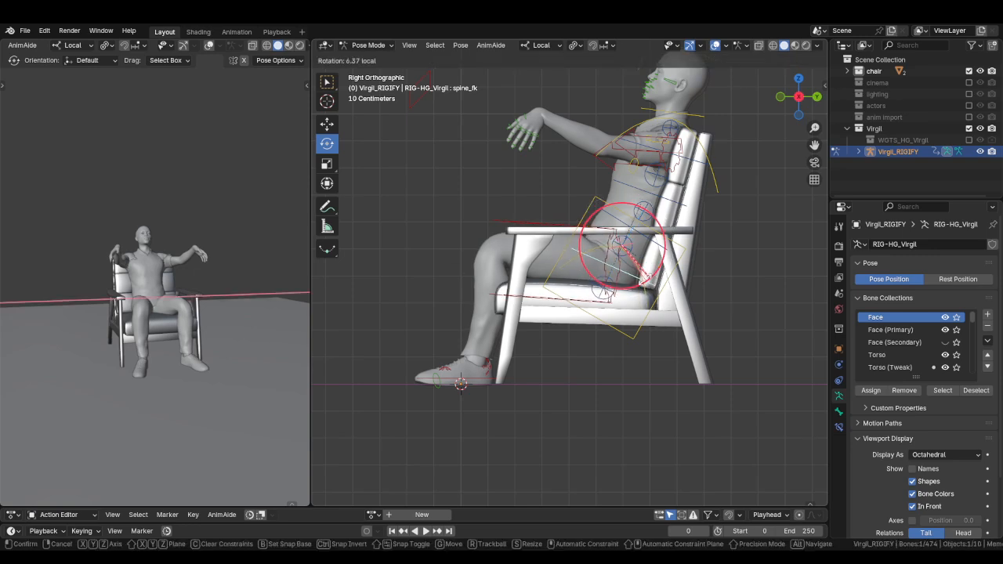
click(650, 252)
click(655, 235)
key(r)
key(x)
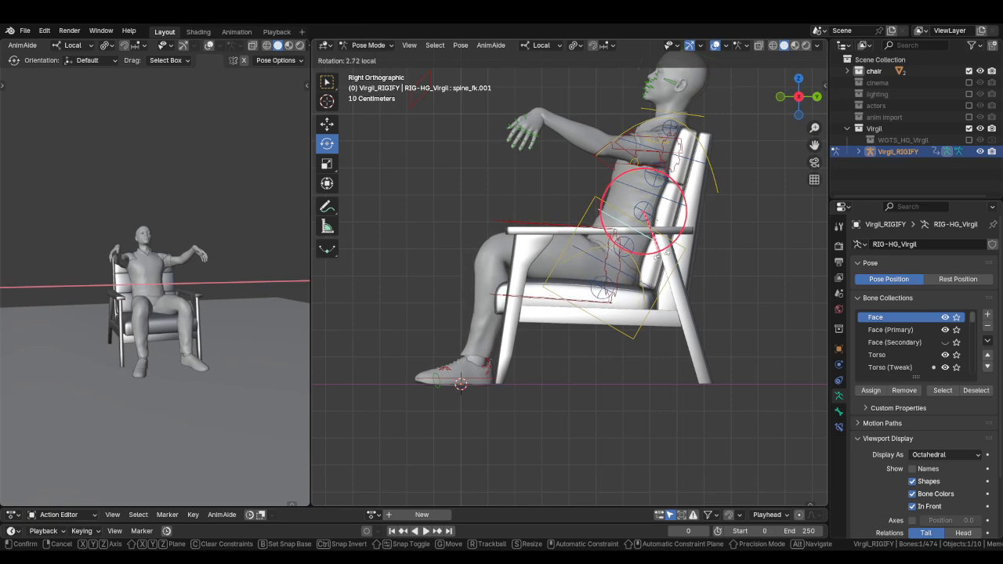
click(652, 238)
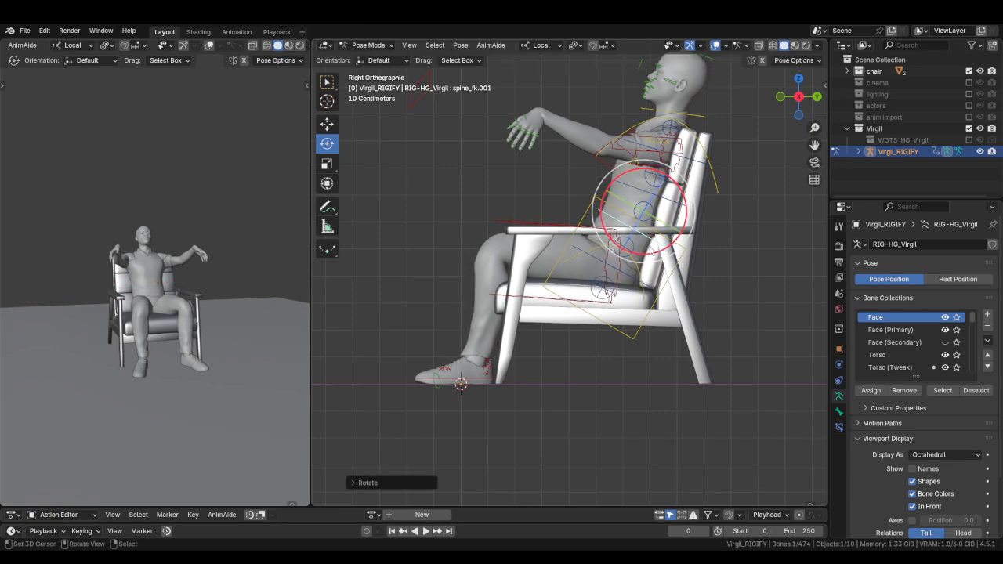
Rotate the torso control a few degrees forward so the character sits more upright.
click(643, 229)
key(r)
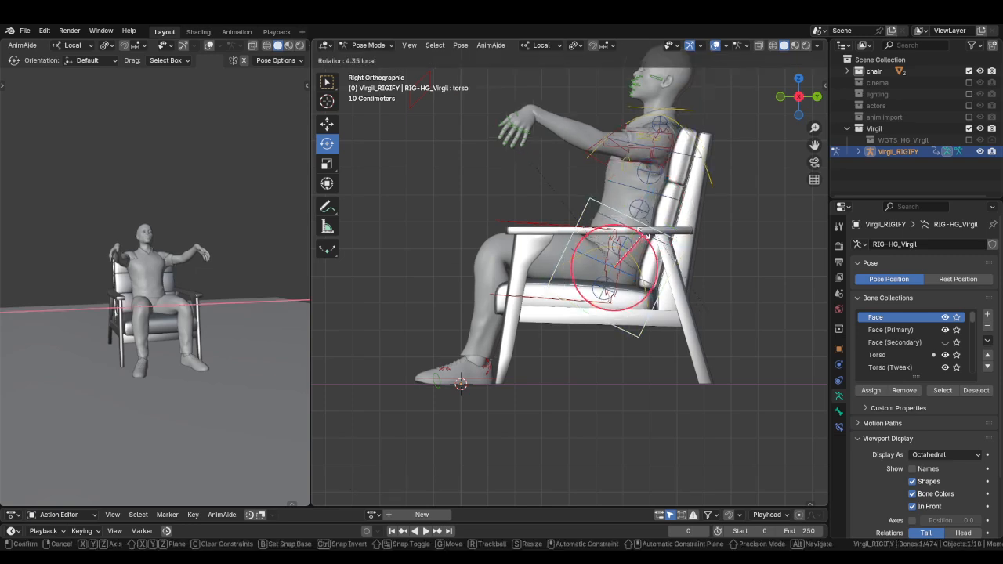
click(717, 179)
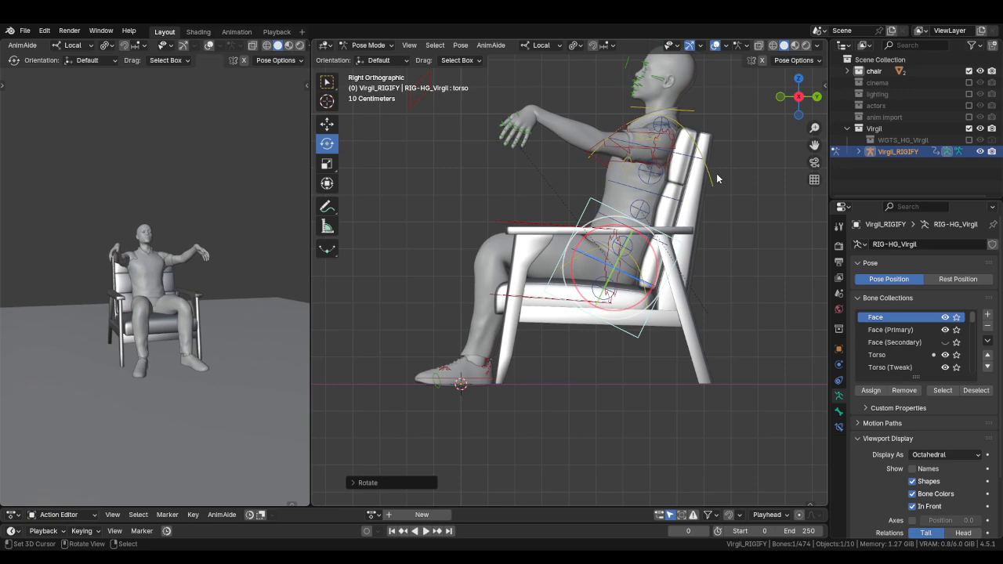
Rotate the chest control slightly and check the seated pose from a perspective angle.
click(712, 182)
shift+middle_drag(712, 183, 709, 225)
drag(673, 221, 664, 210)
mouse_move(578, 250)
middle_down()
mouse_move(685, 277)
mouse_move(687, 313)
mouse_move(613, 288)
mouse_move(521, 286)
mouse_move(555, 337)
mouse_move(585, 265)
middle_up()
middle_drag(585, 265, 610, 221)
scroll(564, 237, up, 2)
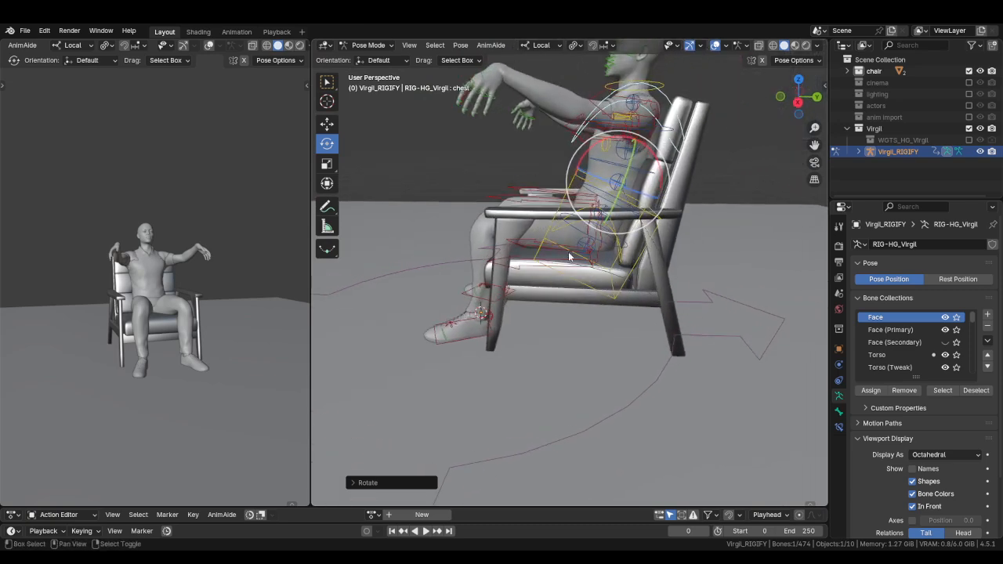
Move the torso control forward about 2.8 cm in the right orthographic view, excluding its local X axis.
click(643, 234)
key(KP_3)
key(shift+space)
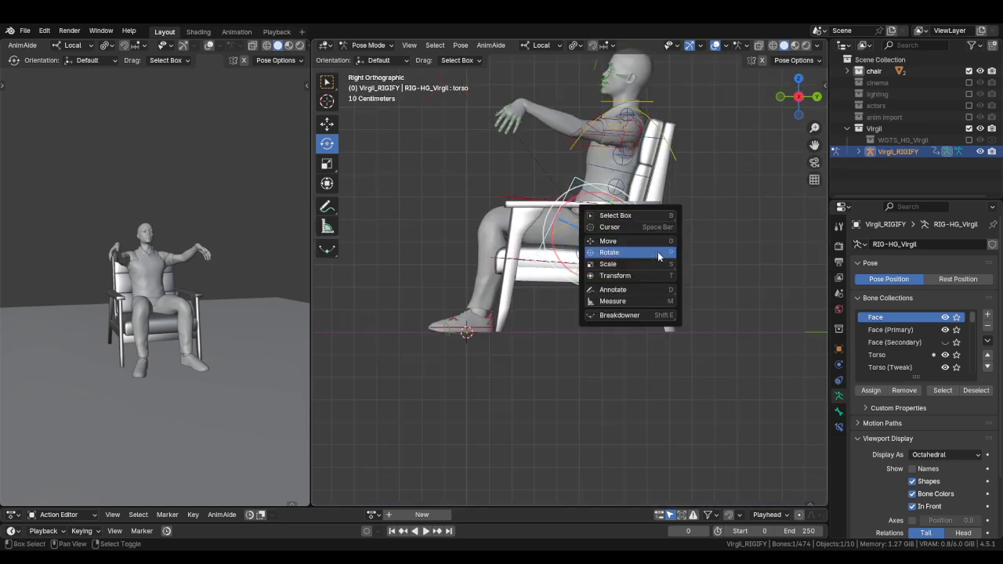
click(650, 244)
key(g)
key(shift+x)
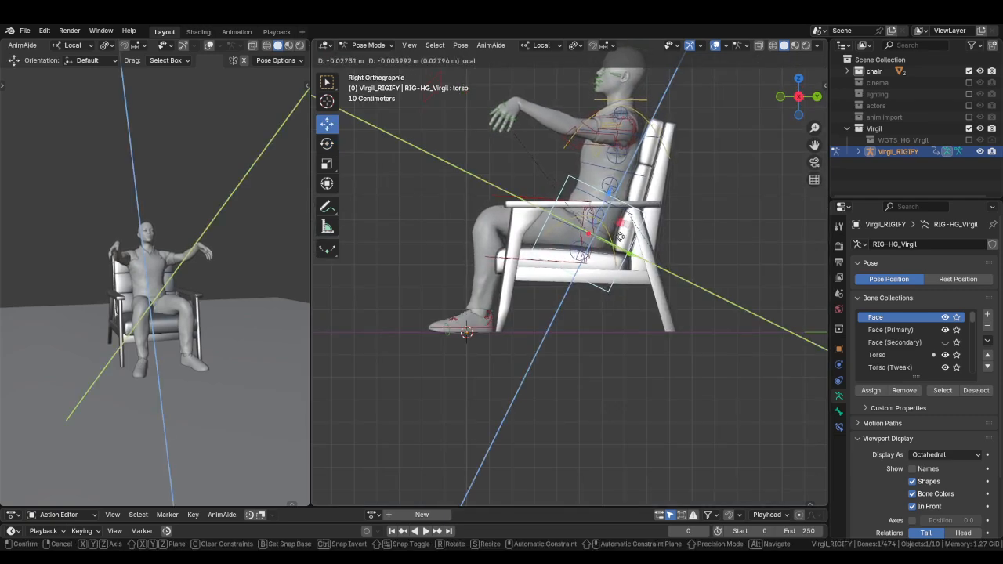
click(620, 238)
Adjust the rotation of the spine_fk and spine_fk.001 controls at the character's lower back.
click(619, 242)
key(r)
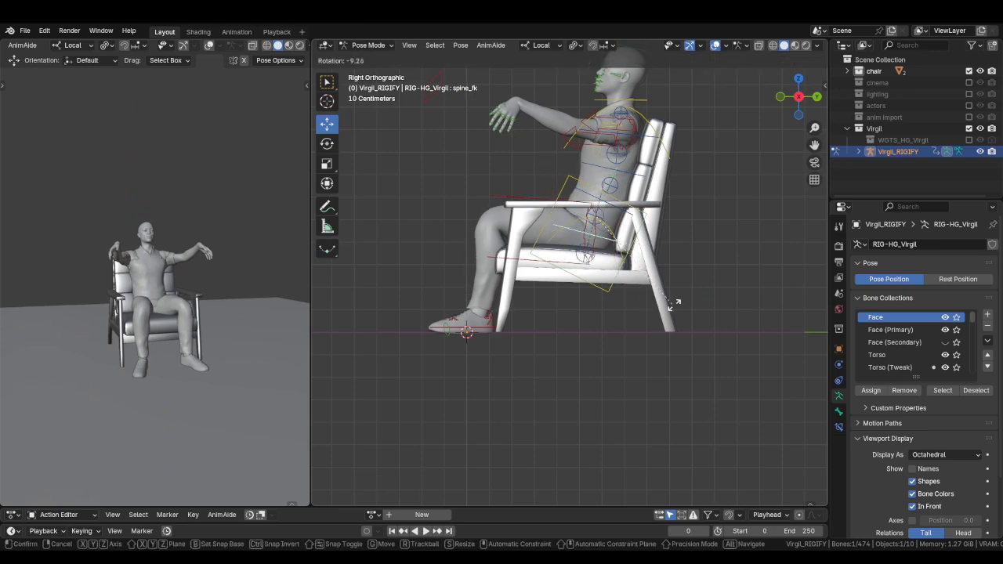
right_click(663, 287)
right_click(625, 211)
key(r)
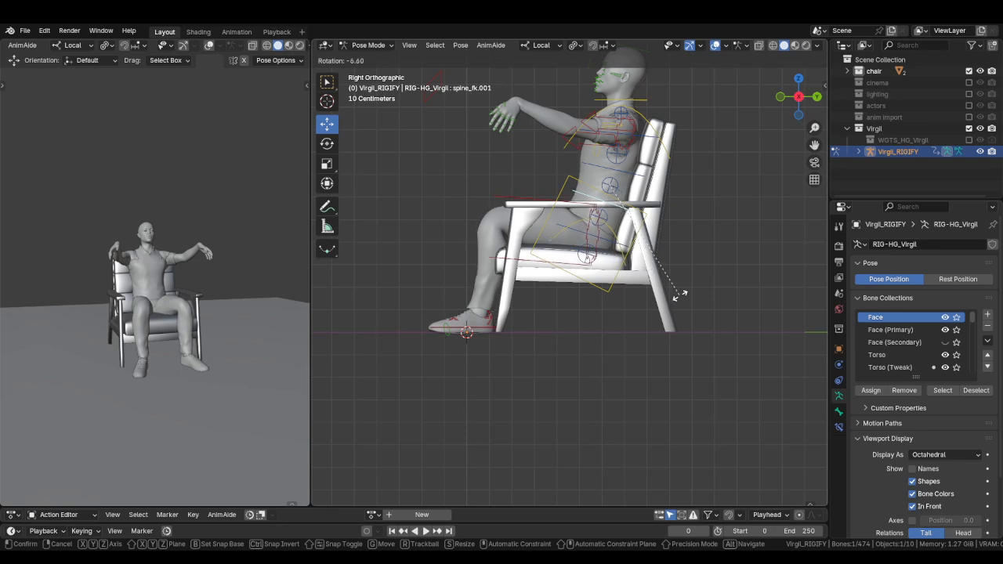
With X-axis mirroring enabled, move the left foot IK control forward along its local Y axis.
click(499, 321)
click(488, 330)
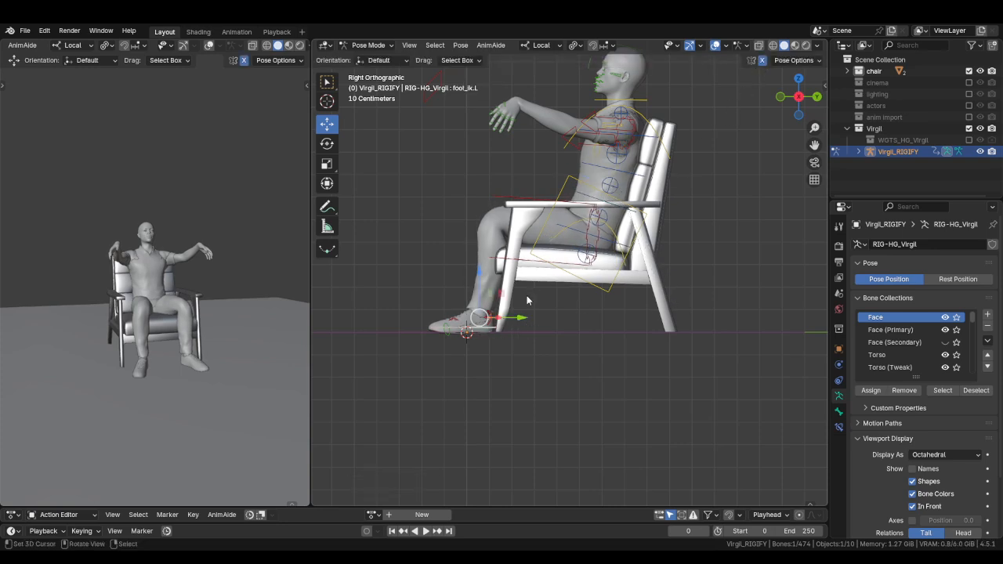
key(g)
key(y)
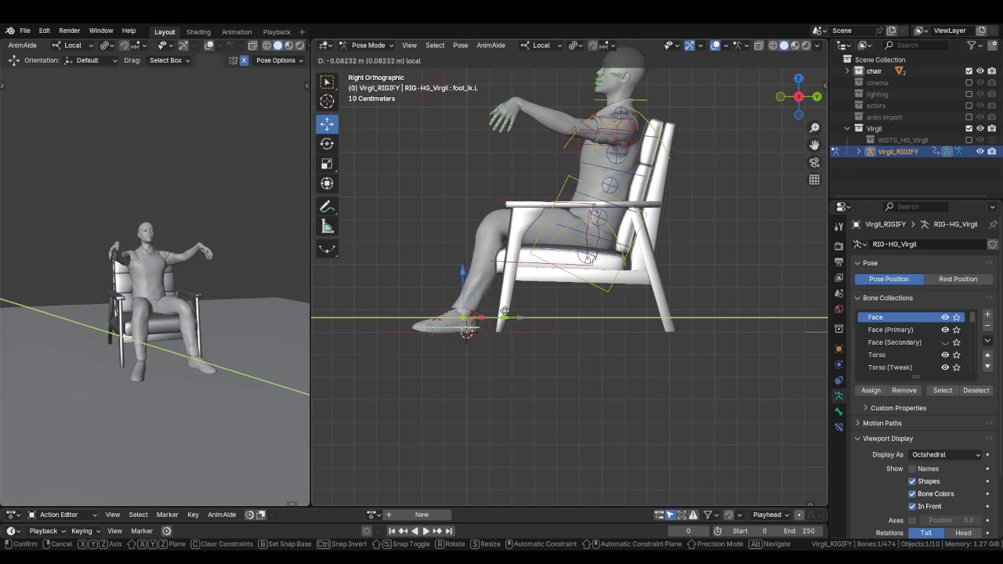
click(535, 254)
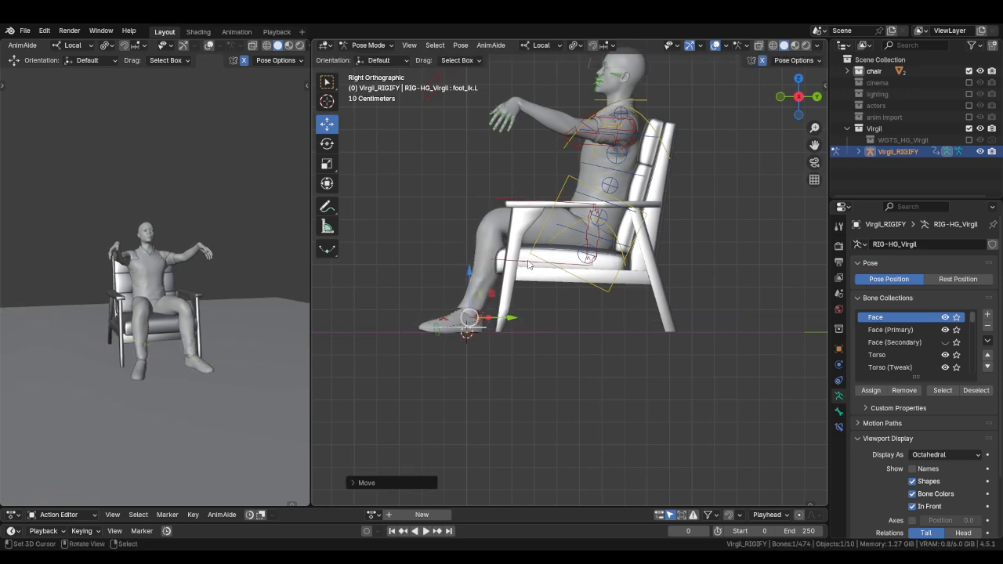
Show the Leg.L (Tweak) and Leg.R (Tweak) rig layers.
middle_drag(529, 265, 655, 335)
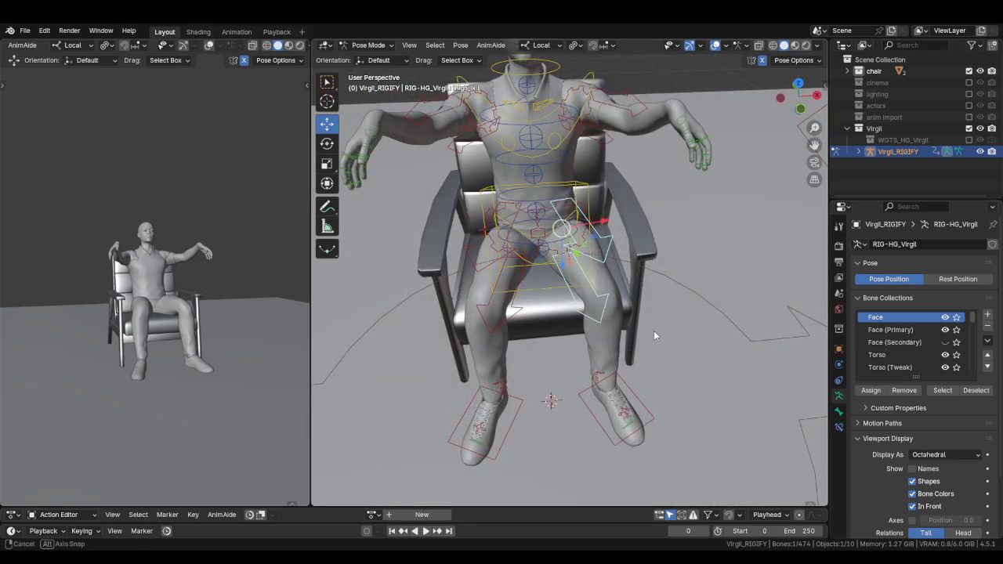
key(n)
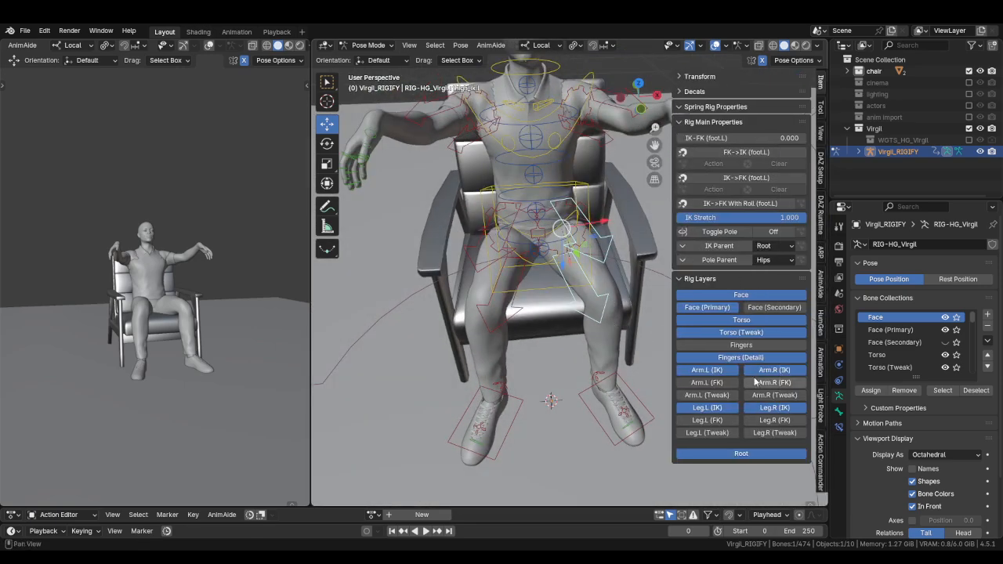
click(709, 433)
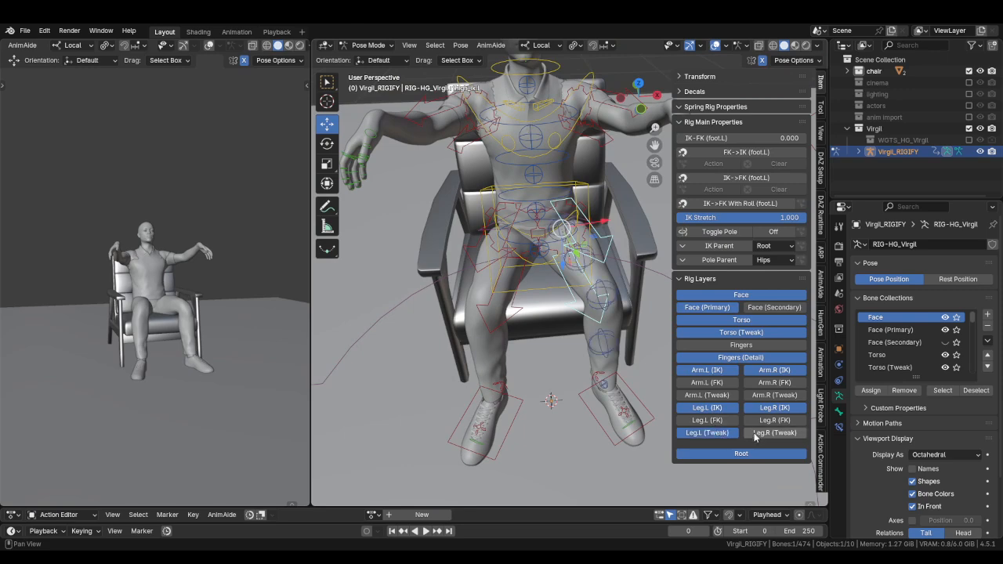
click(755, 432)
key(n)
Try to move the left knee and mid-shin tweak controls in the right orthographic view.
middle_drag(572, 336, 501, 259)
click(518, 273)
middle_drag(520, 304, 477, 292)
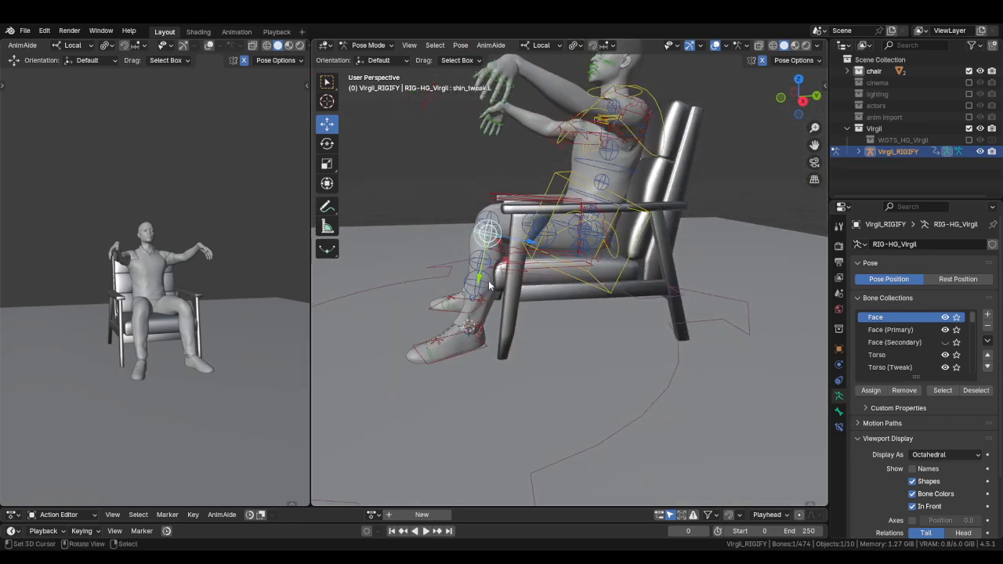
key(KP_3)
click(478, 271)
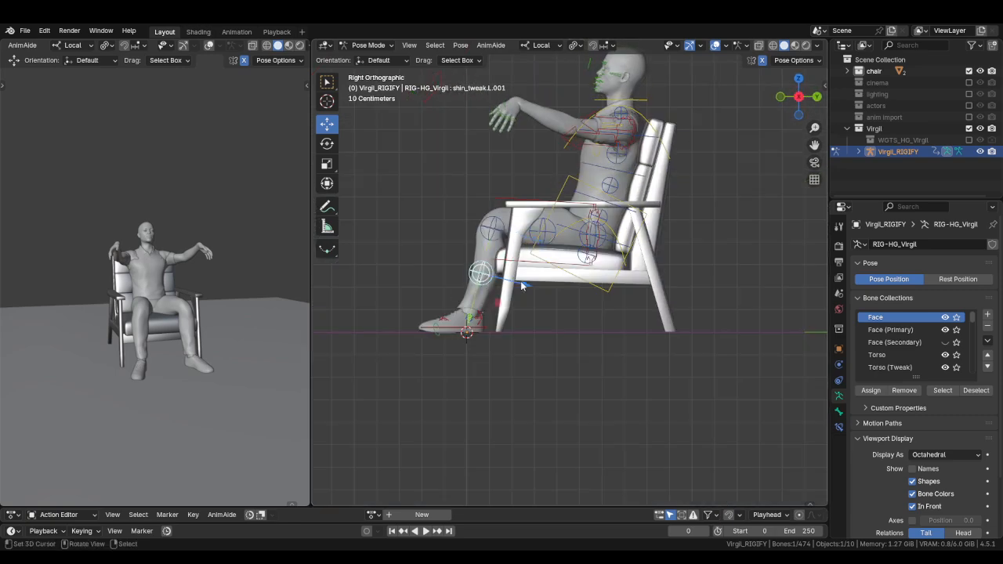
key(g)
key(Escape)
click(487, 235)
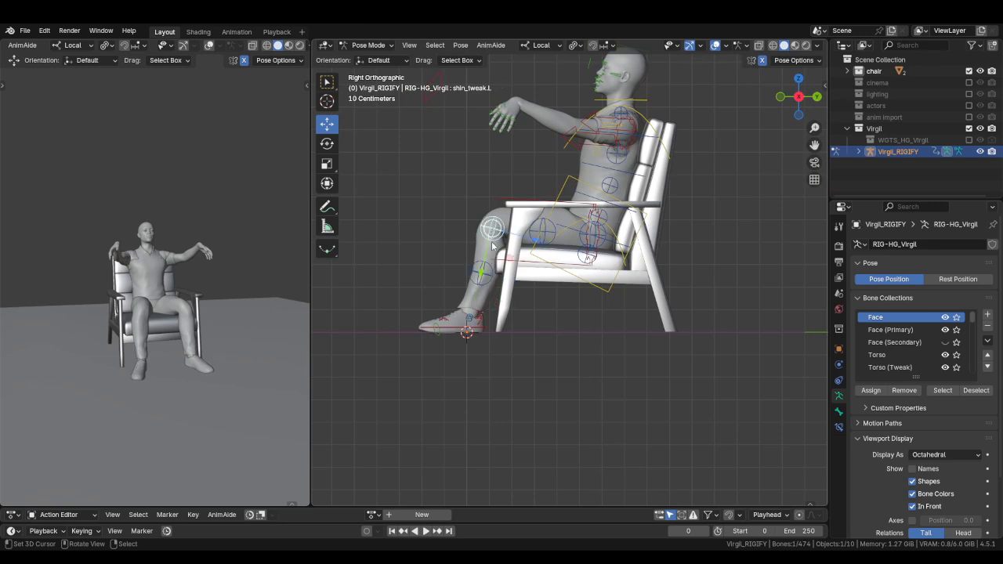
key(g)
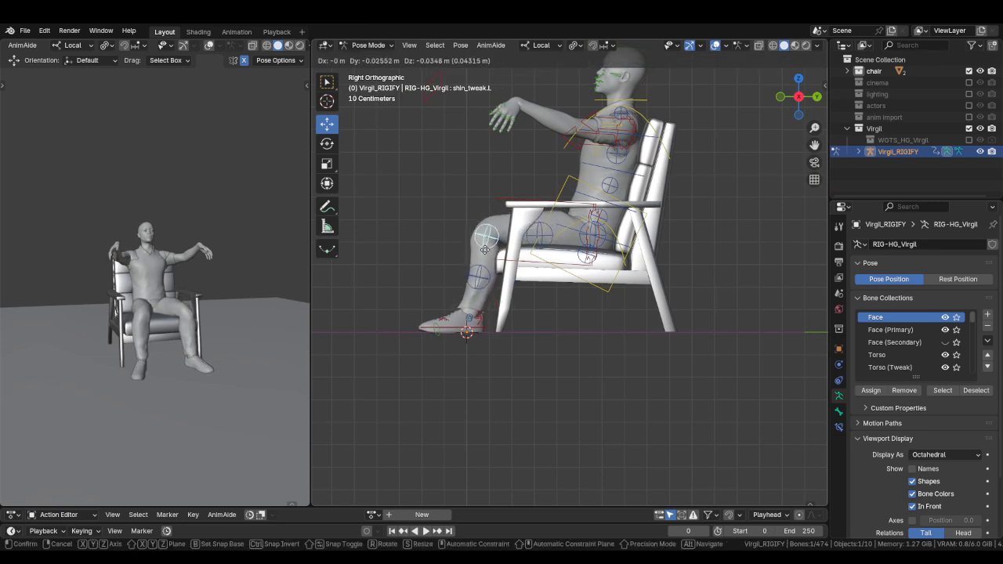
right_click(479, 251)
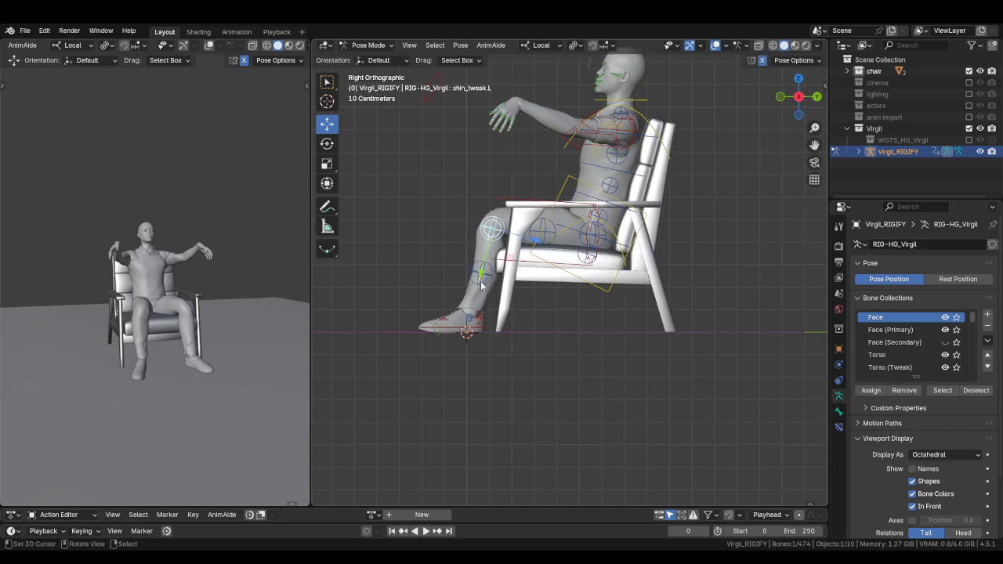
click(481, 279)
key(g)
right_click(474, 274)
click(490, 229)
Hide the Leg.L (Tweak) and Leg.R (Tweak) rig layers and clear the bone selection.
key(n)
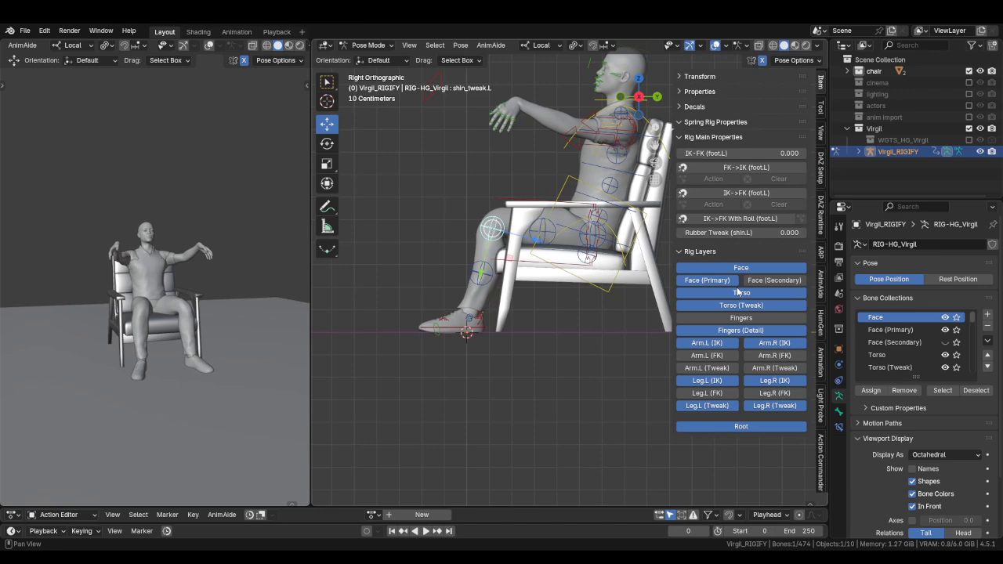
click(771, 405)
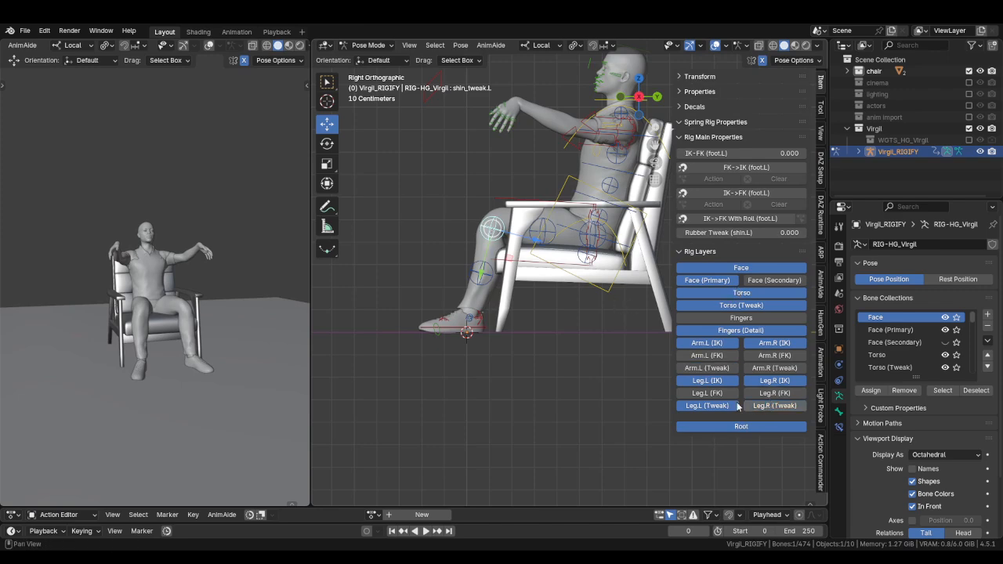
click(559, 396)
key(n)
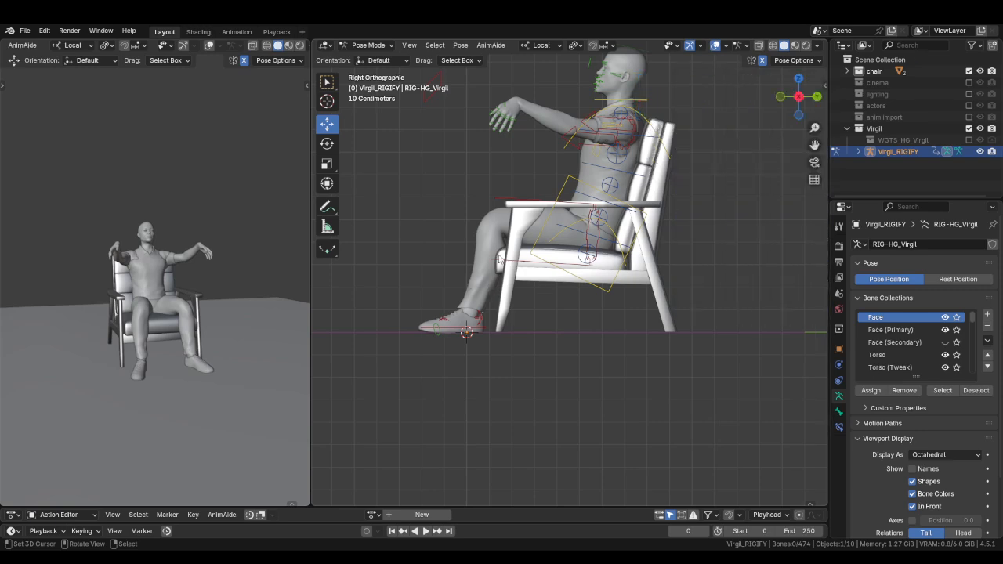
Rotate the left thigh IK control to adjust the direction of the mirrored knees.
middle_drag(488, 254, 572, 290)
right_click(576, 232)
middle_drag(575, 233, 592, 302)
key(shift+space)
key(r)
drag(559, 225, 569, 224)
Rotate the left foot IK control and move it outward to widen the mirrored foot stance.
middle_drag(586, 245, 497, 278)
click(491, 328)
middle_drag(491, 328, 615, 398)
drag(612, 391, 600, 393)
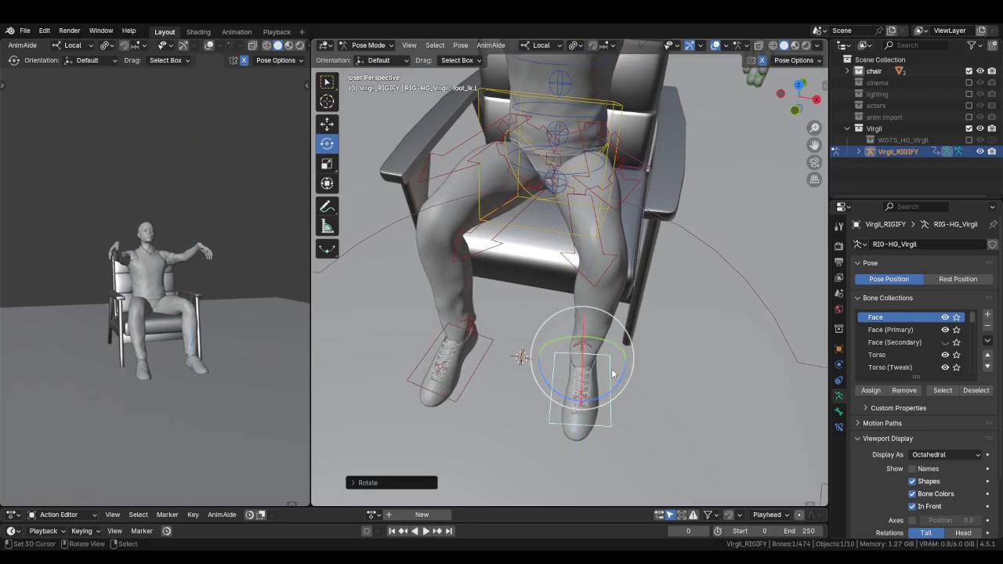
key(shift+space)
click(613, 355)
drag(614, 345, 641, 356)
Rotate the left thigh IK control to adjust the knee and turn the left foot IK control outward.
click(595, 174)
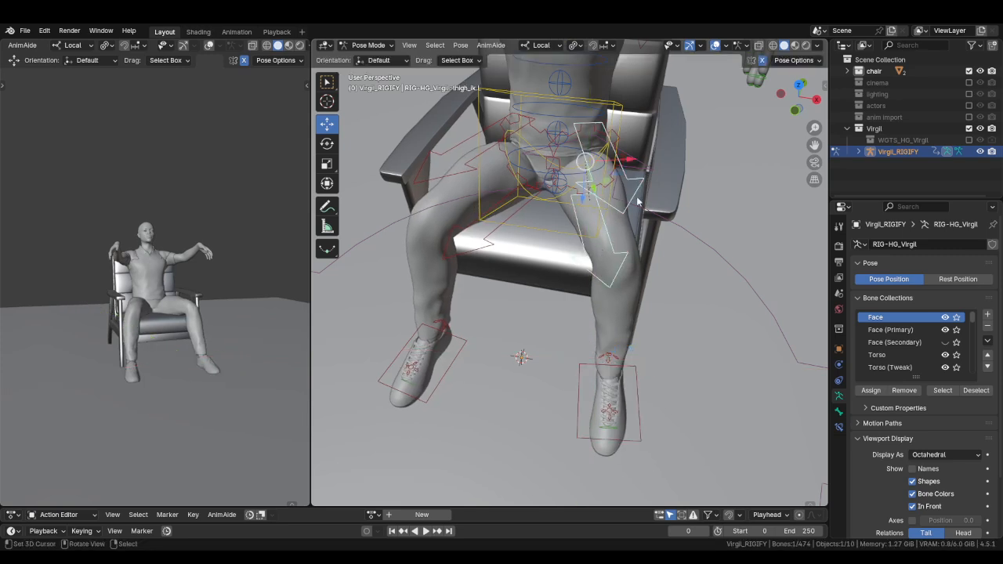
key(shift+space)
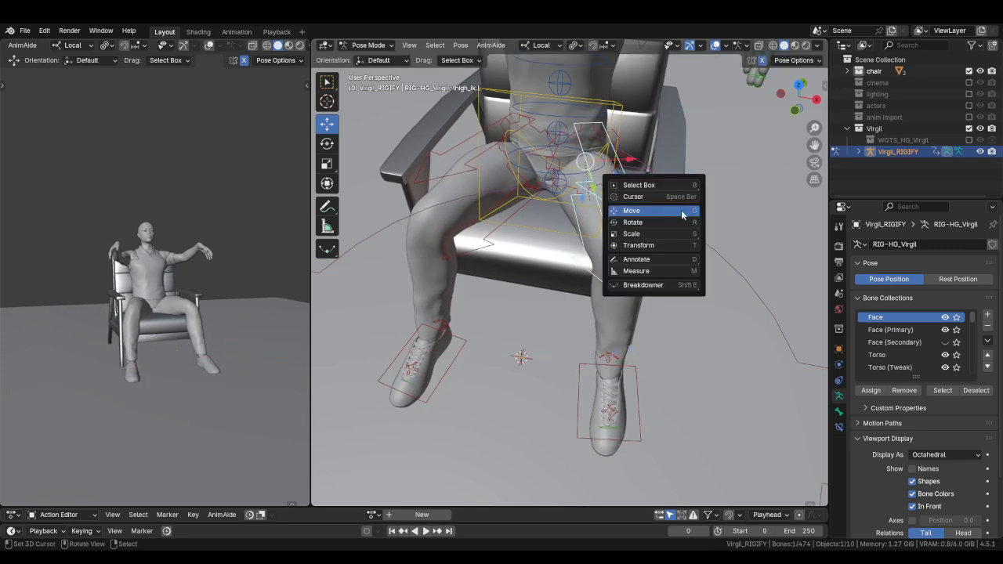
click(680, 222)
drag(599, 142, 596, 147)
click(641, 429)
drag(639, 422, 700, 396)
Rotate the foot_heel_ik.L control at the character's left heel.
middle_drag(701, 396, 520, 349)
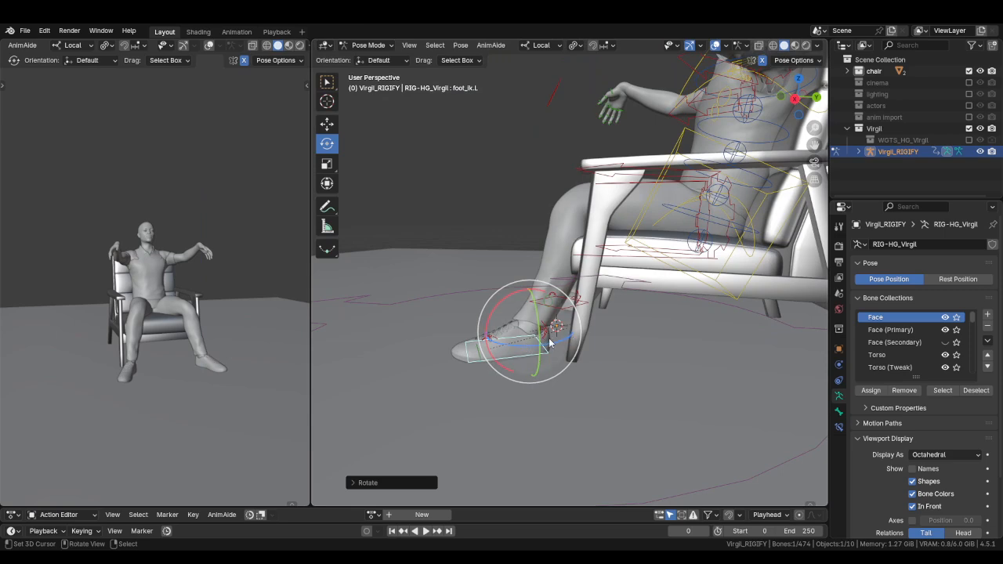
click(550, 342)
key(r)
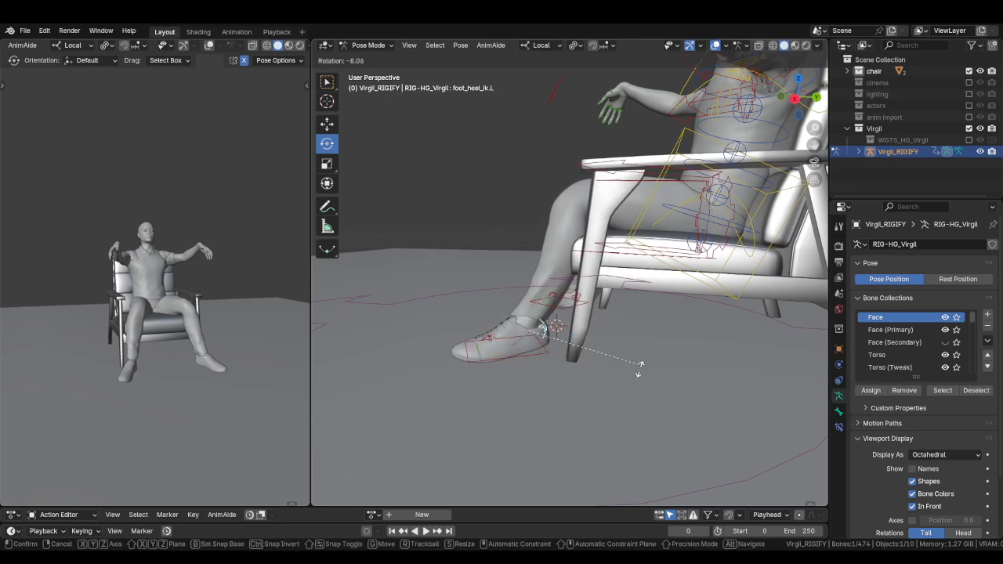
click(624, 335)
Turn the left foot IK control slightly inward around its local Z axis.
middle_drag(615, 356, 635, 408)
click(624, 400)
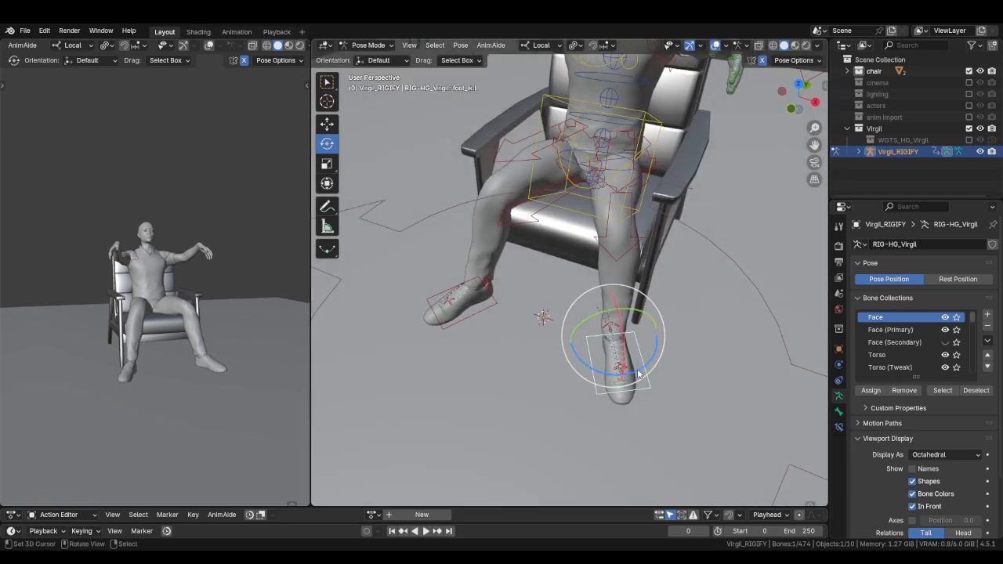
drag(638, 370, 630, 372)
Fine-tune the rotation of the left thigh IK control to refine the knee direction.
click(618, 250)
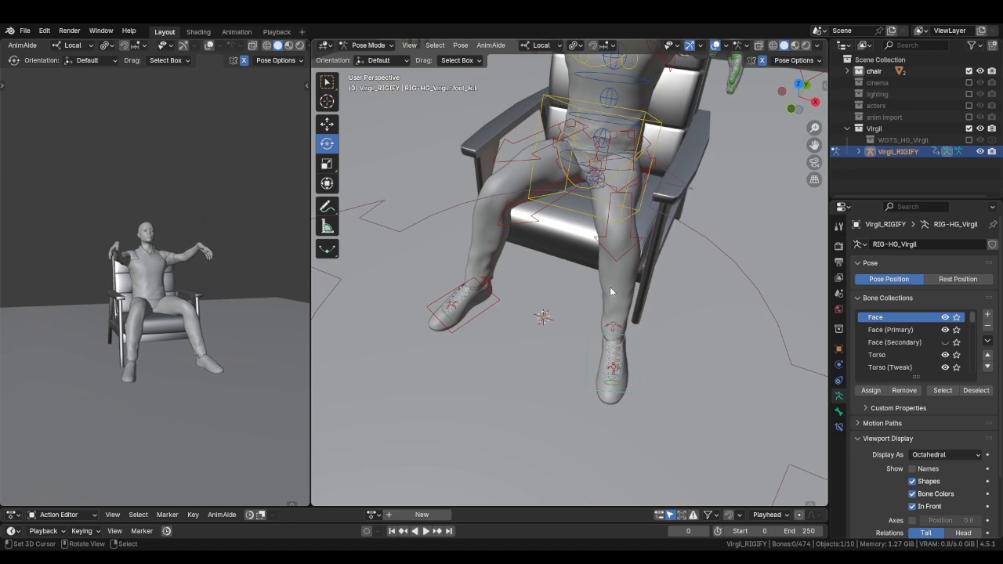
middle_drag(618, 250, 624, 249)
middle_drag(181, 308, 148, 302)
scroll(177, 373, up, 2)
shift+middle_drag(182, 343, 168, 362)
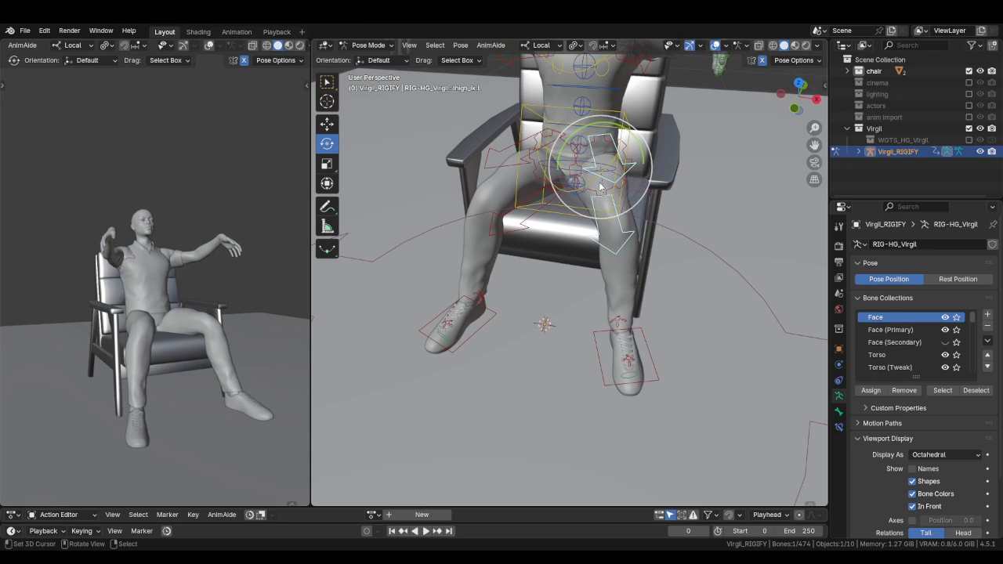
mouse_move(600, 186)
mouse_down()
mouse_move(608, 176)
mouse_move(600, 181)
mouse_up()
Move the left foot IK control slightly inward and back toward the chair.
click(600, 345)
key(shift+space)
key(g)
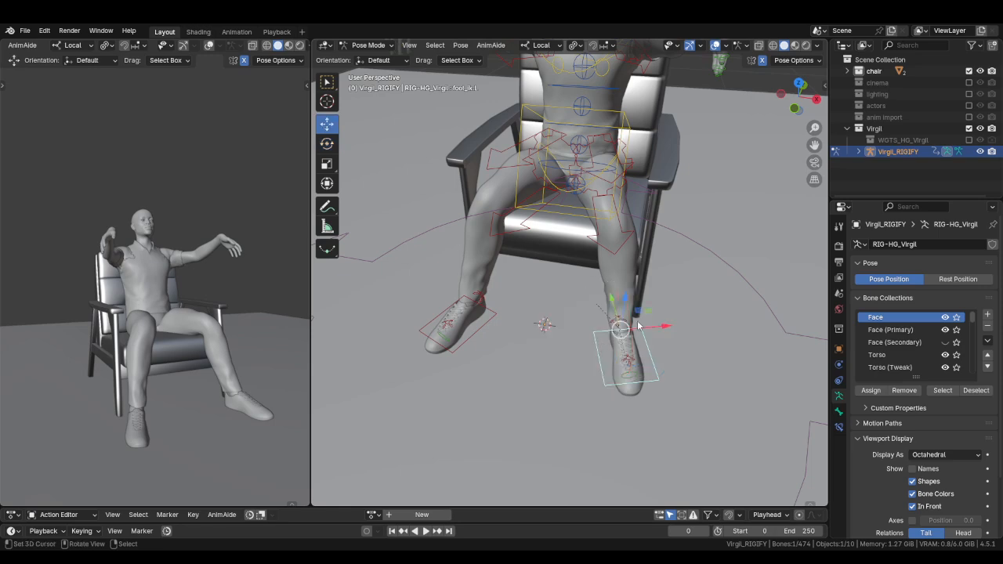
middle_drag(639, 326, 626, 330)
drag(635, 315, 622, 309)
Move the hand_ik.L control back toward the body in the right orthographic view and adjust it from the top view.
middle_drag(622, 309, 496, 241)
click(398, 195)
middle_drag(398, 195, 469, 228)
key(KP_3)
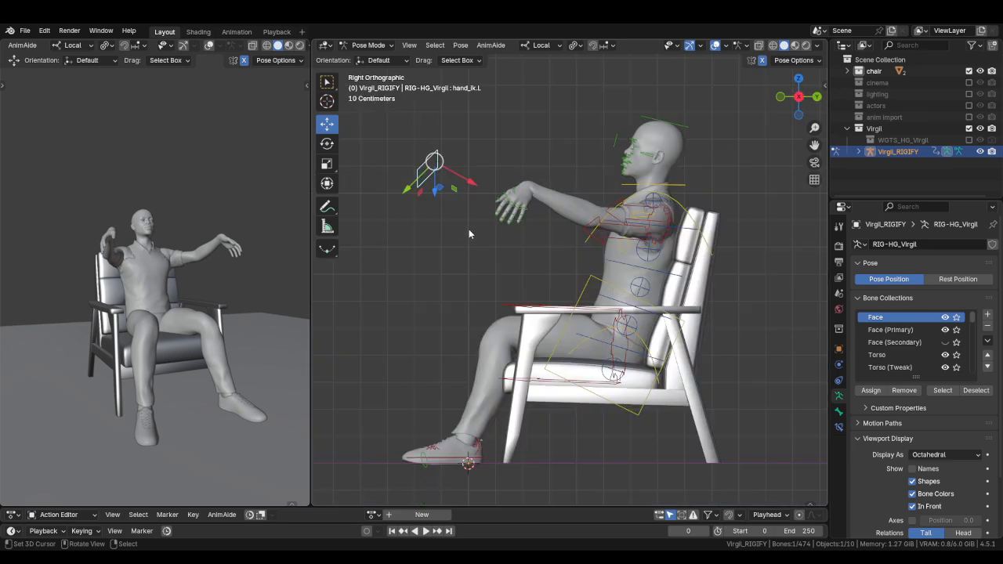
key(g)
click(589, 280)
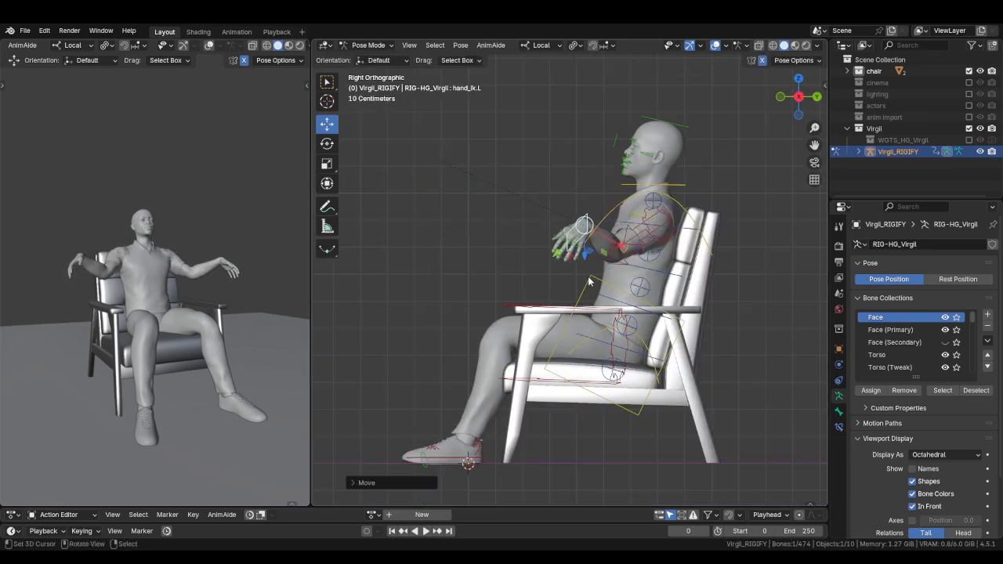
key(KP_7)
key(g)
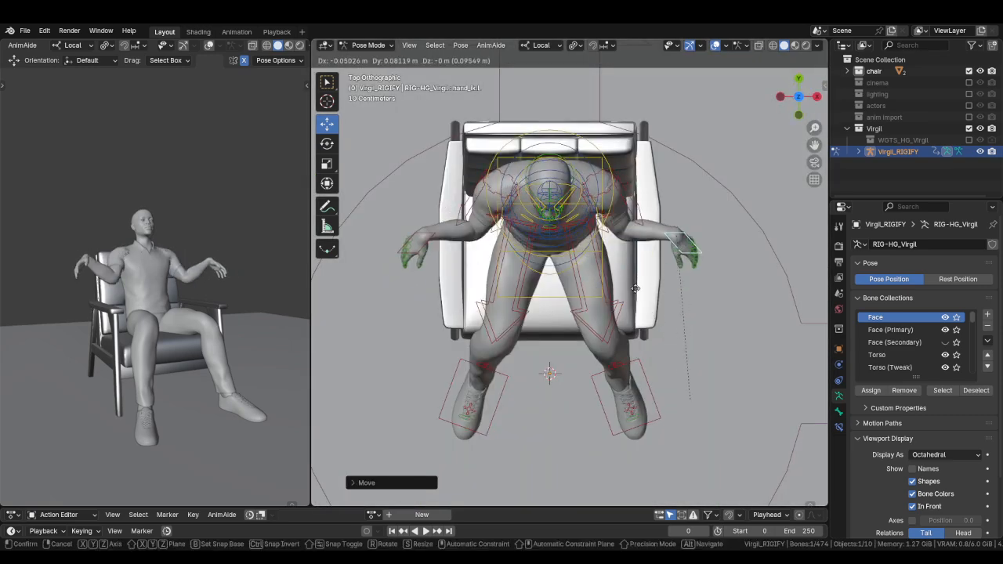
click(674, 256)
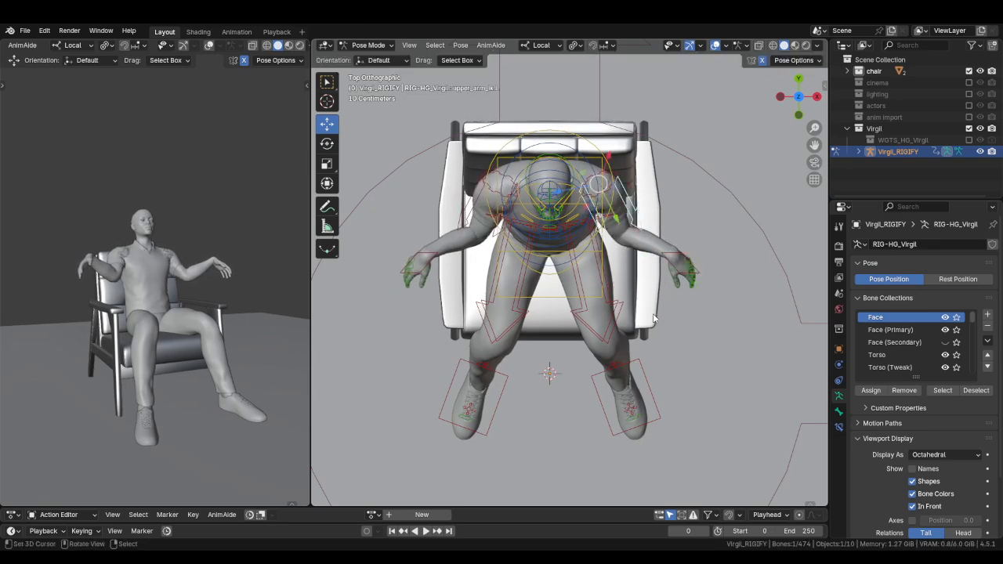
Trackball-rotate the upper_arm_ik.L control in the top view to swing the mirrored elbows outward.
key(shift+space)
key(r)
key(r)
key(r)
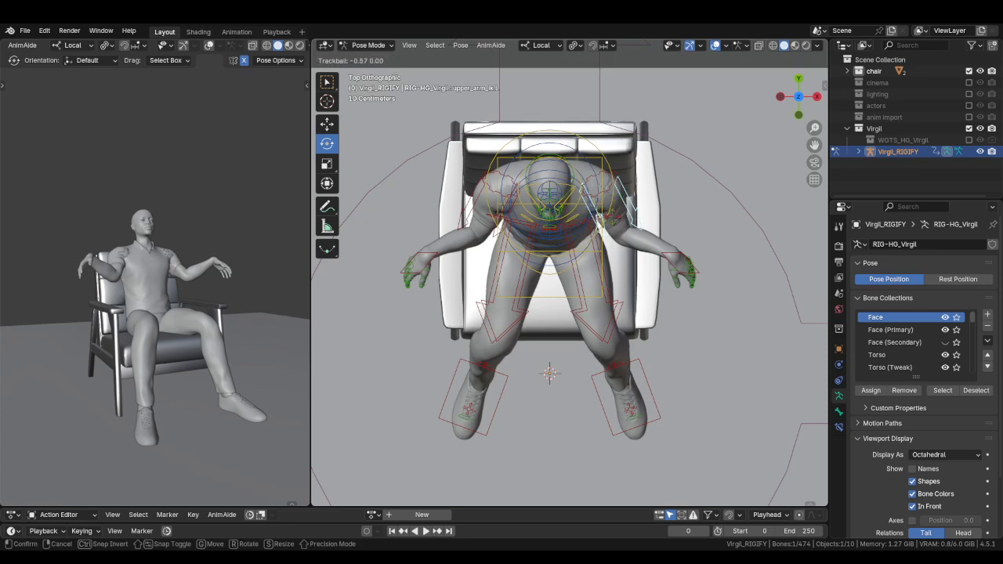
click(673, 263)
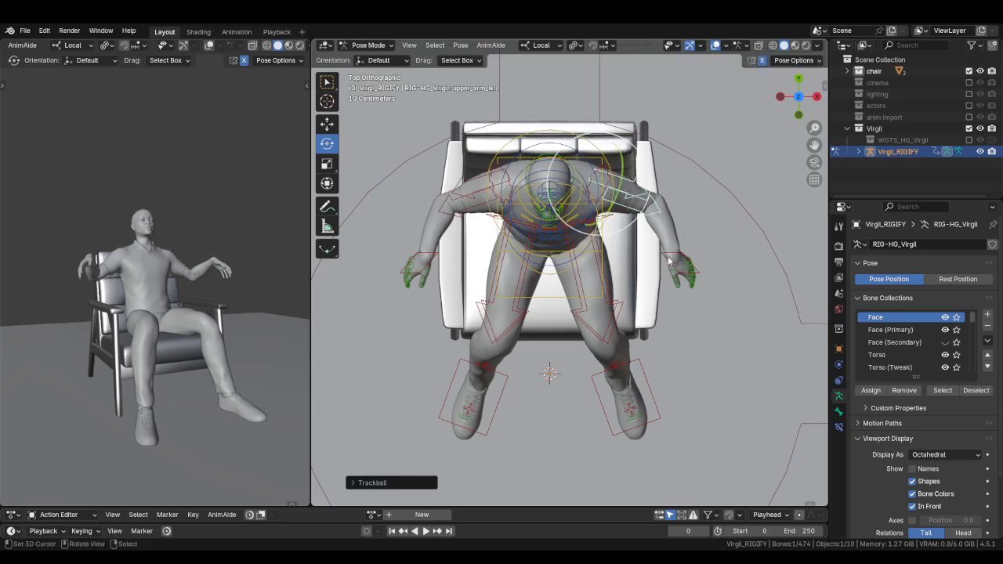
Rotate the hand_ik.L control around its local Z axis and with trackball rotation so the fingers point forward.
click(666, 258)
key(r)
key(r)
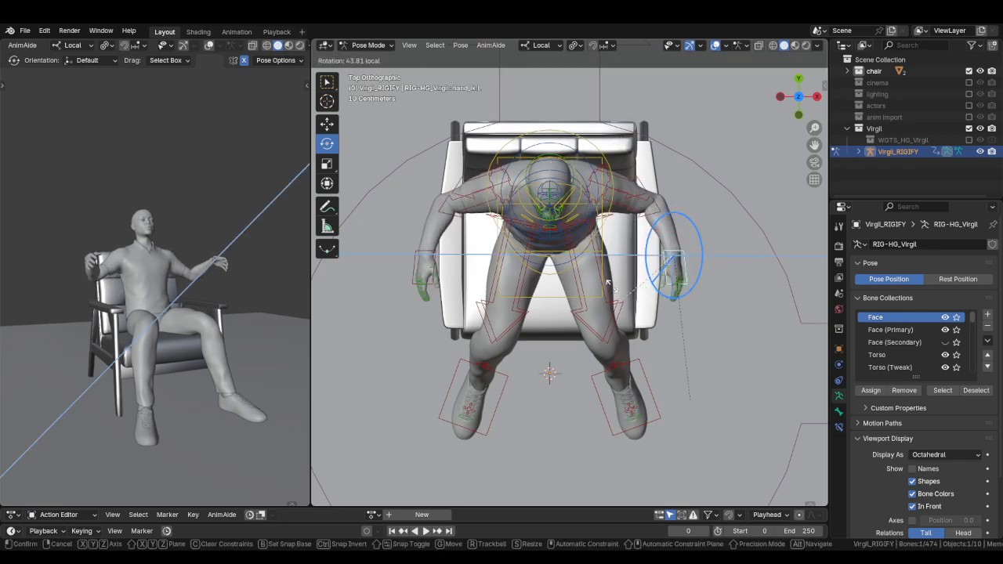
click(672, 270)
key(r)
key(r)
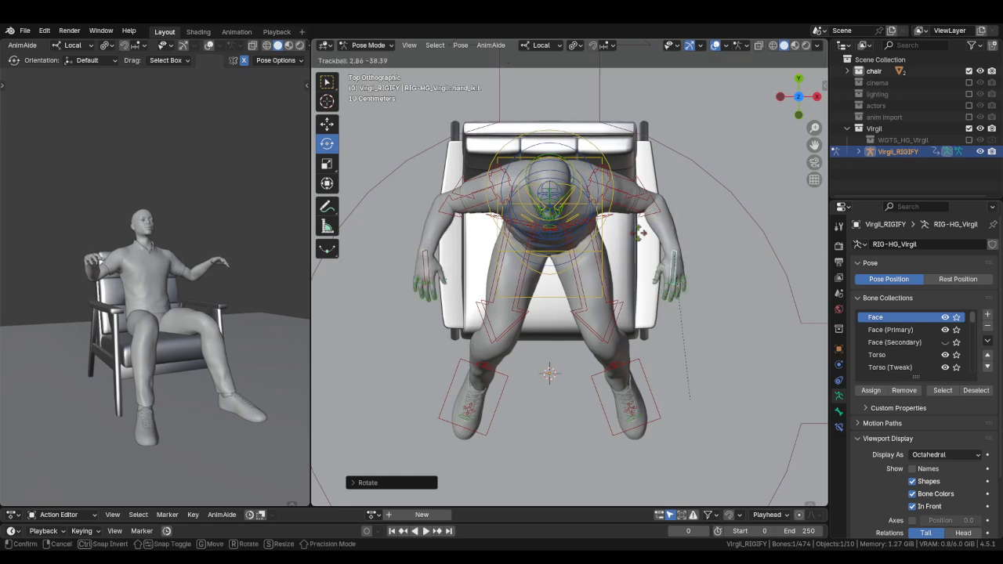
click(627, 240)
Move the hand_ik.L control inward over the armrest from the top view and lower it onto the armrest from the right view.
key(g)
click(678, 251)
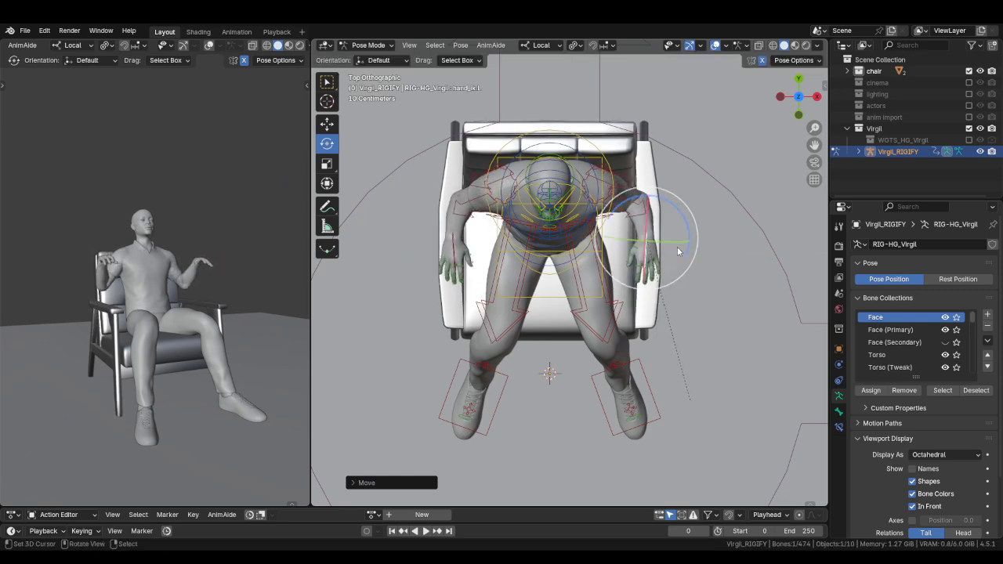
middle_drag(680, 253, 675, 243)
key(KP_3)
key(g)
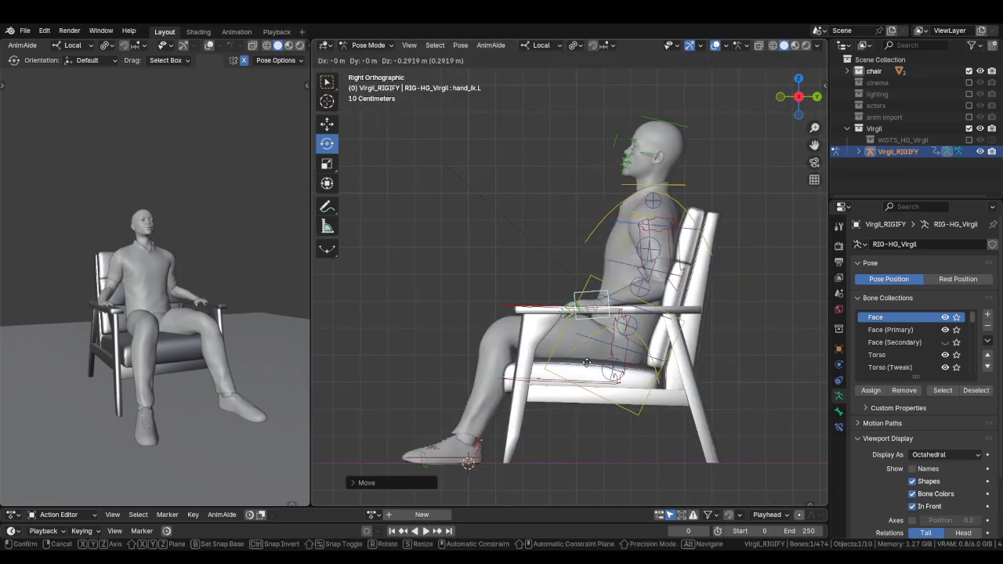
click(583, 370)
Tilt the hand_ik.L control slightly and move it outward toward the outer side of the armrest.
key(KP_Decimal)
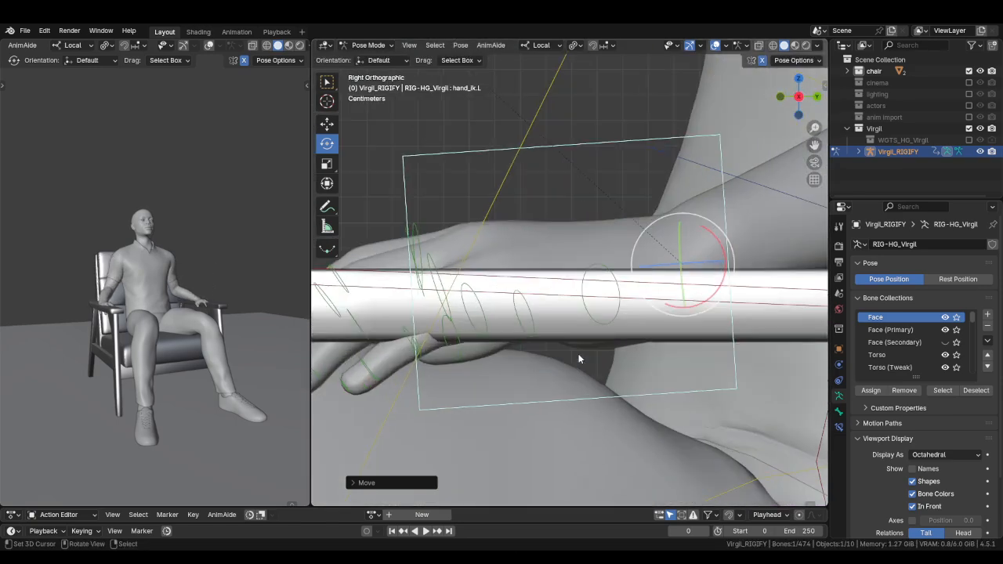
key(KP_5)
middle_drag(551, 322, 571, 302)
shift+middle_drag(473, 171, 598, 135)
scroll(558, 250, down, 2)
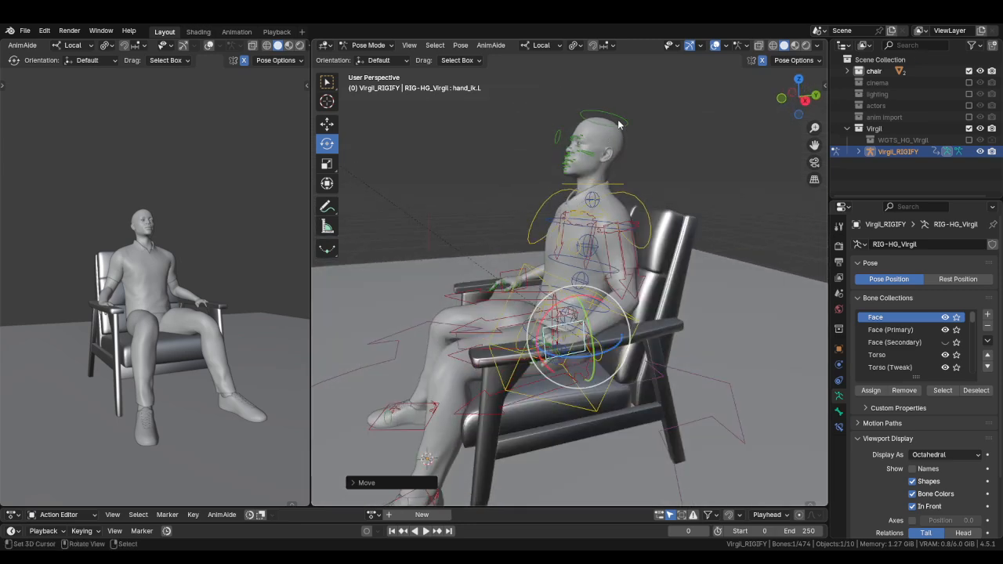
middle_drag(570, 172, 651, 309)
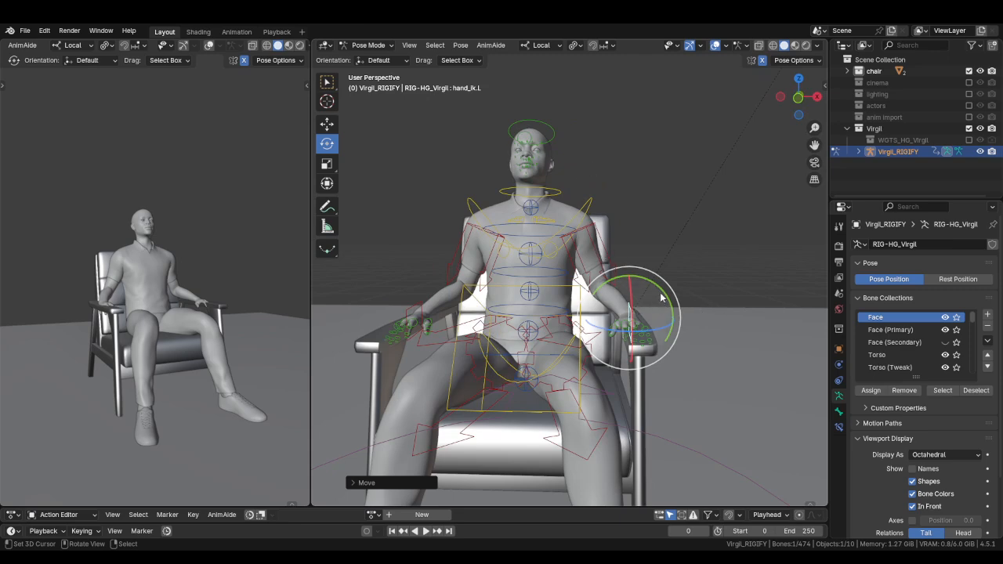
drag(660, 298, 657, 296)
key(g)
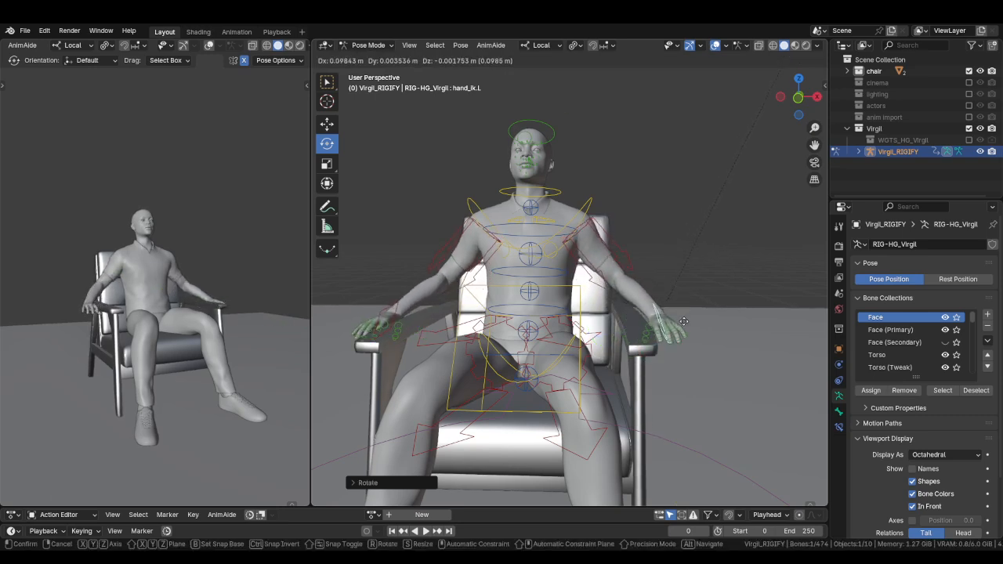
click(657, 329)
Rotate and reposition the hand_ik.L control so the hand hangs over the outer edge of the armrest.
drag(665, 325, 696, 324)
middle_drag(716, 329, 669, 347)
drag(668, 346, 649, 314)
key(g)
click(689, 380)
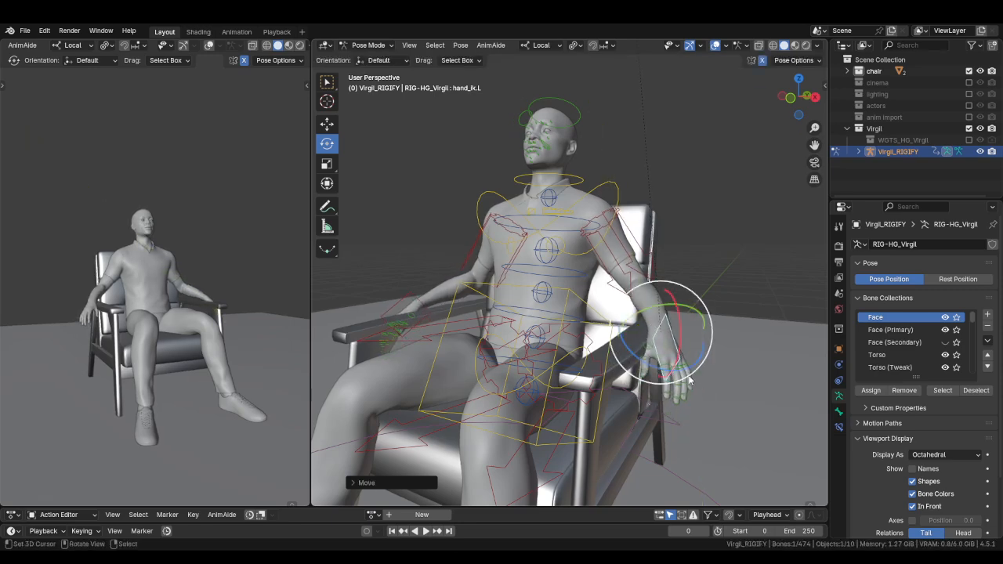
middle_drag(689, 380, 672, 369)
drag(673, 369, 670, 363)
Rotate the shoulder.L control slightly in the front orthographic view.
click(642, 283)
middle_drag(629, 301, 668, 307)
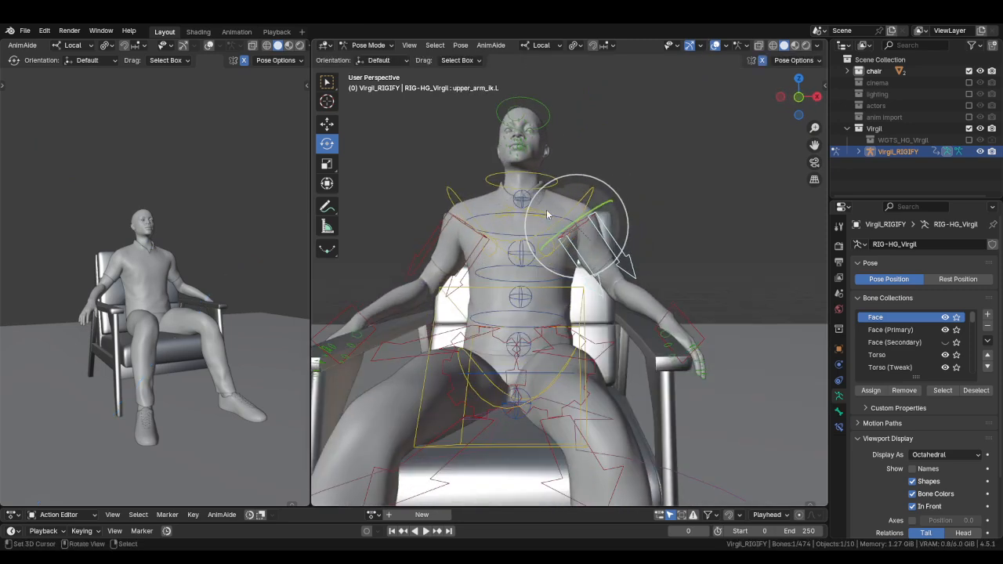
click(572, 243)
key(KP_1)
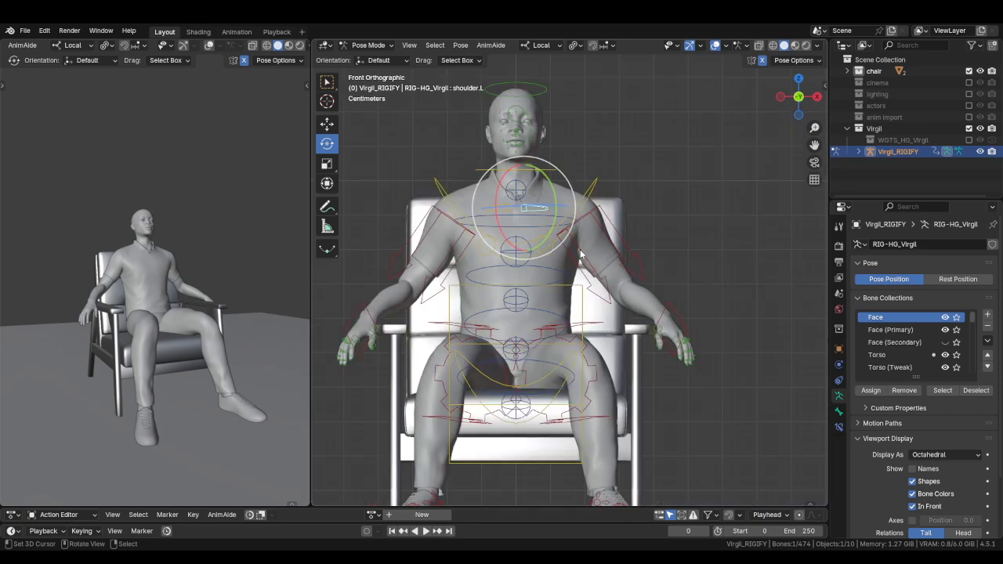
key(r)
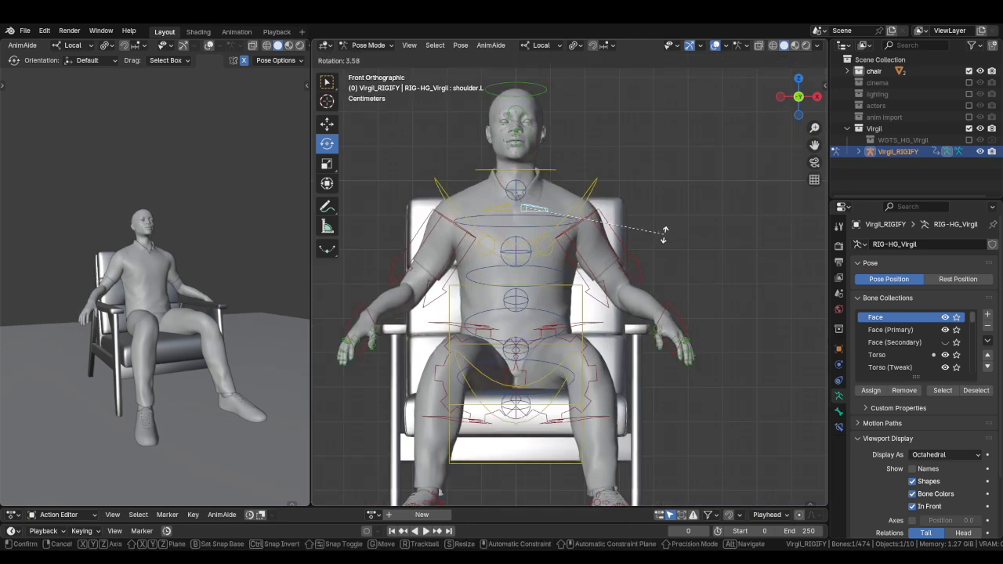
click(665, 235)
Trackball-rotate the upper_arm_ik.L control in the front view to adjust the elbow direction.
click(625, 264)
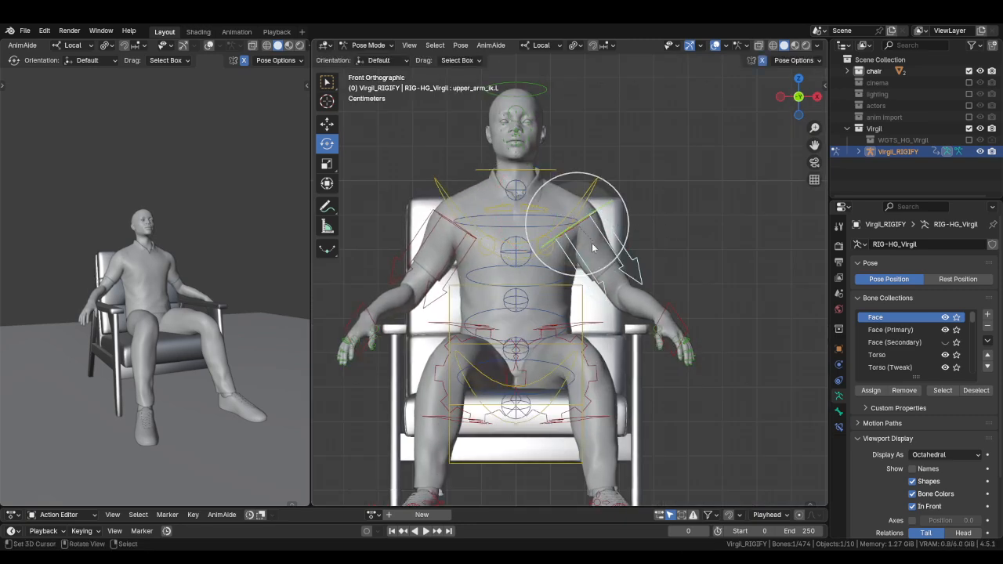
key(r)
key(r)
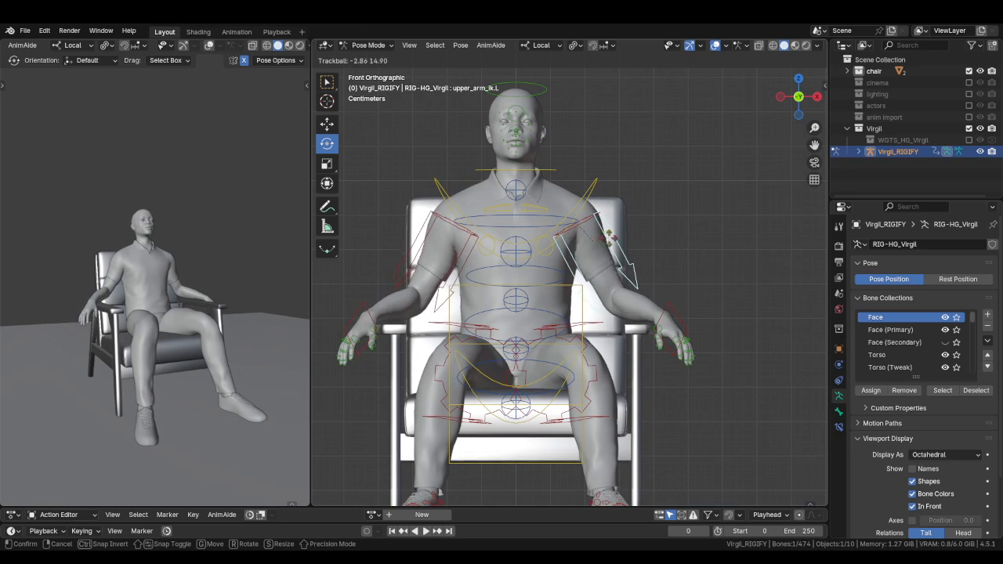
click(608, 238)
Show the Arm.L (Tweak) and Arm.R (Tweak) rig layers.
middle_drag(683, 280, 684, 345)
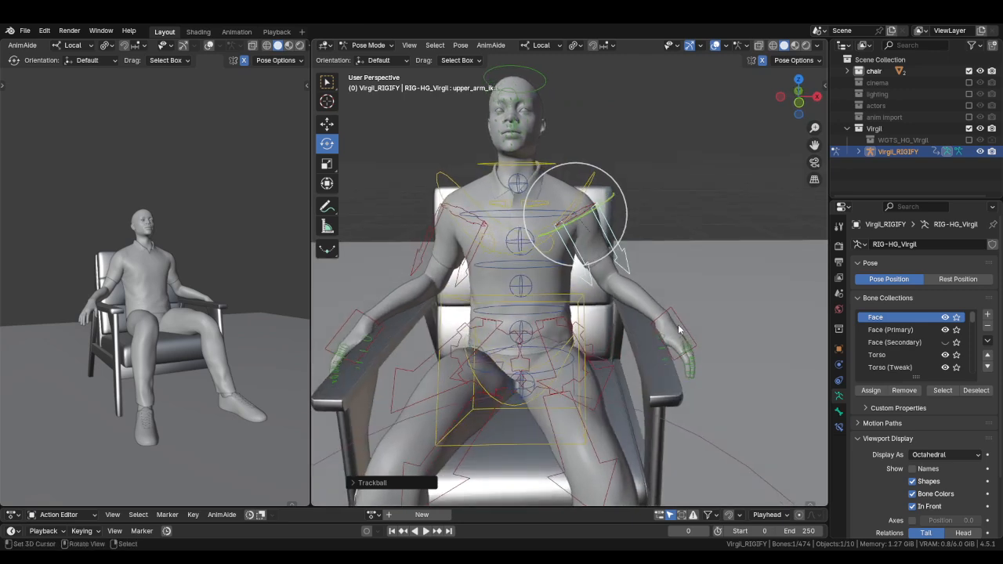
key(n)
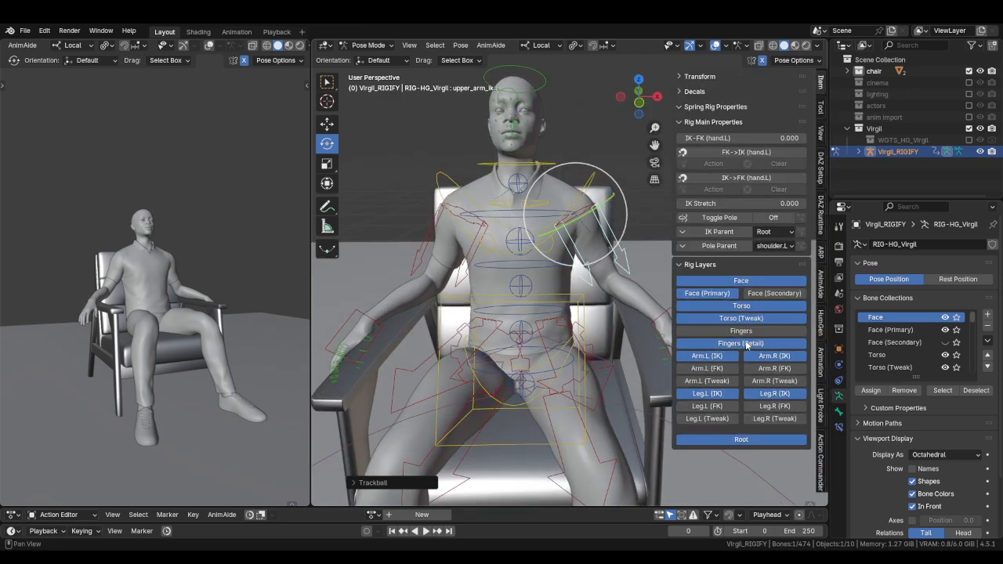
click(726, 379)
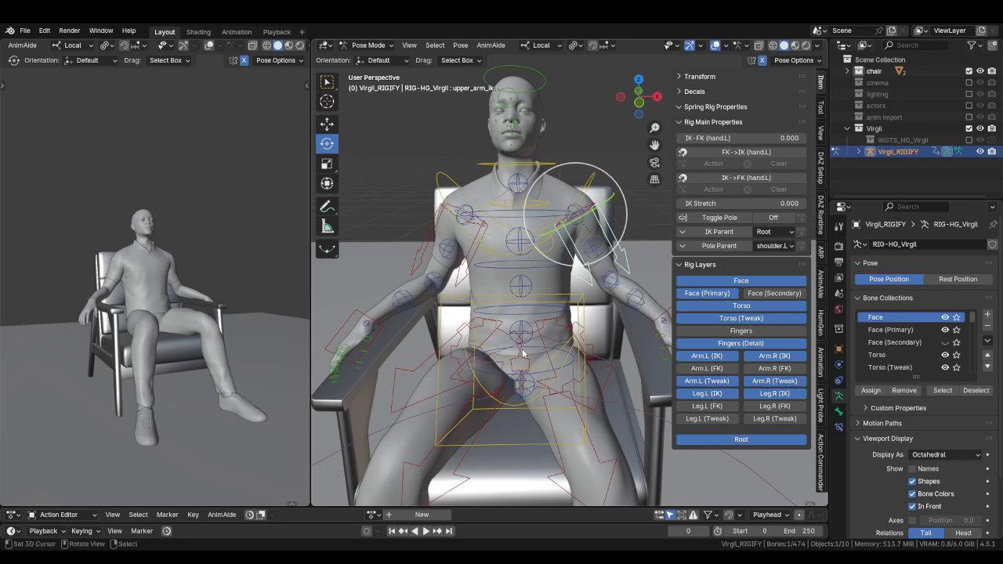
Hide the sidebar, check the left arm's tweak controls, and trackball-rotate the hand_tweak control at the left wrist.
key(n)
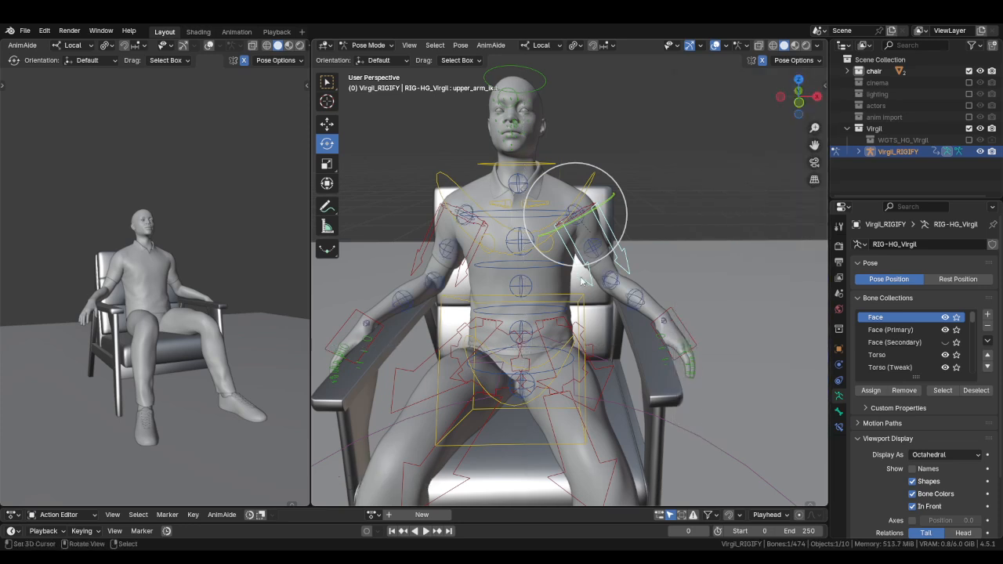
click(597, 247)
drag(608, 268, 640, 289)
click(612, 282)
click(636, 298)
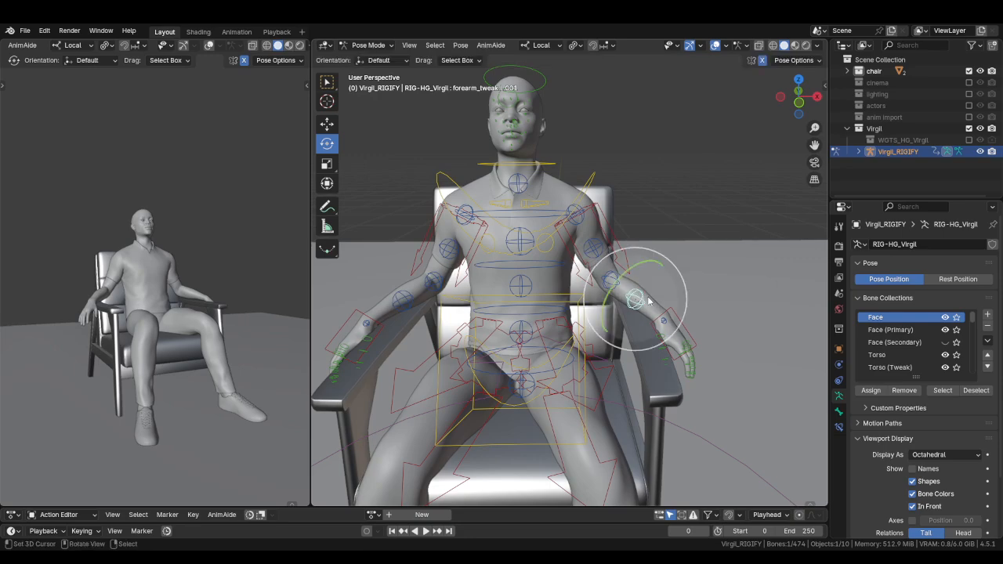
middle_drag(711, 390, 637, 372)
scroll(660, 401, up, 3)
click(642, 362)
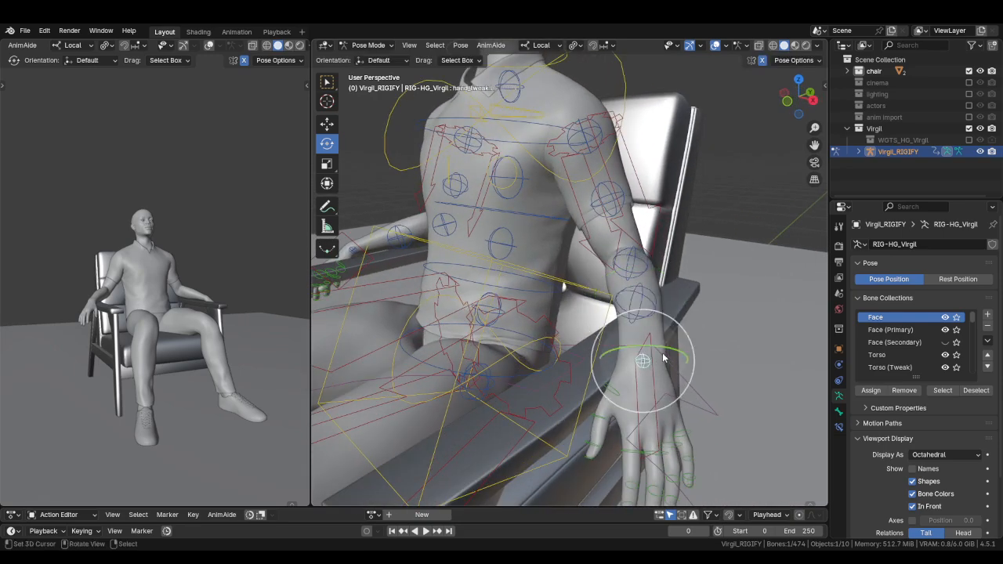
drag(642, 362, 644, 362)
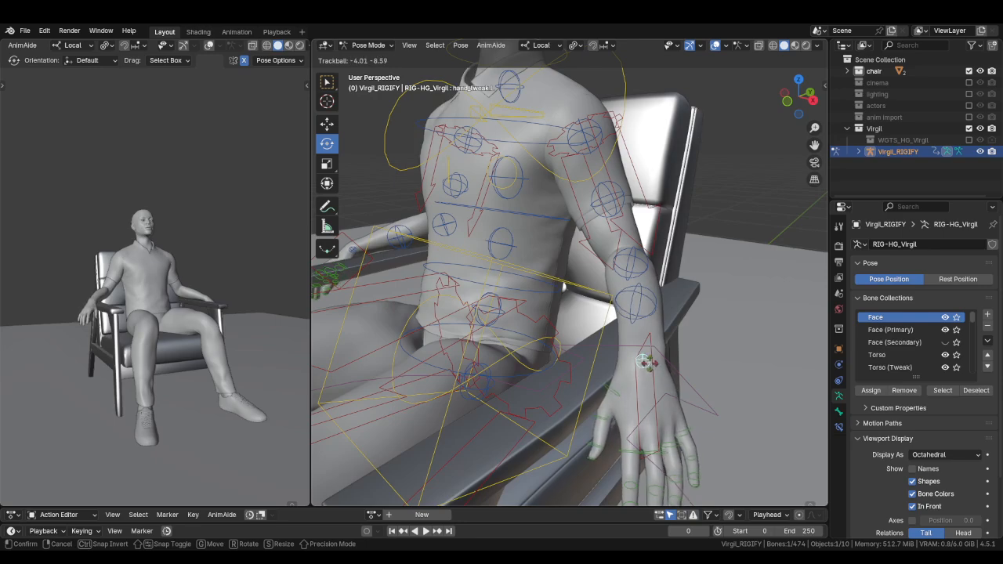
click(644, 362)
Rotate the hand_ik.L control slightly from the side and reposition it so the hand drapes over the armrest.
middle_drag(644, 362, 558, 363)
key(r)
click(619, 307)
key(r)
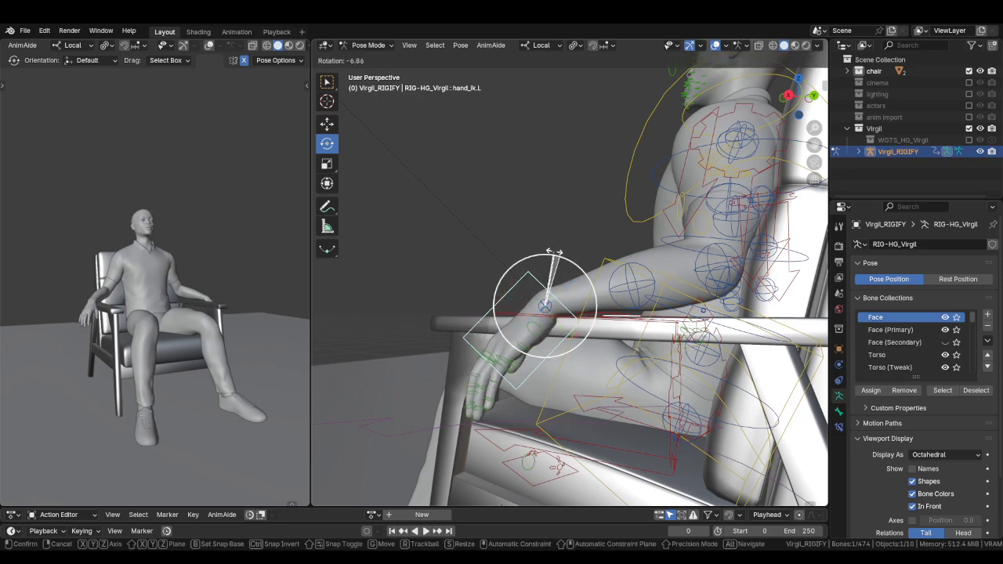
click(553, 256)
middle_drag(554, 263, 546, 357)
key(g)
click(558, 340)
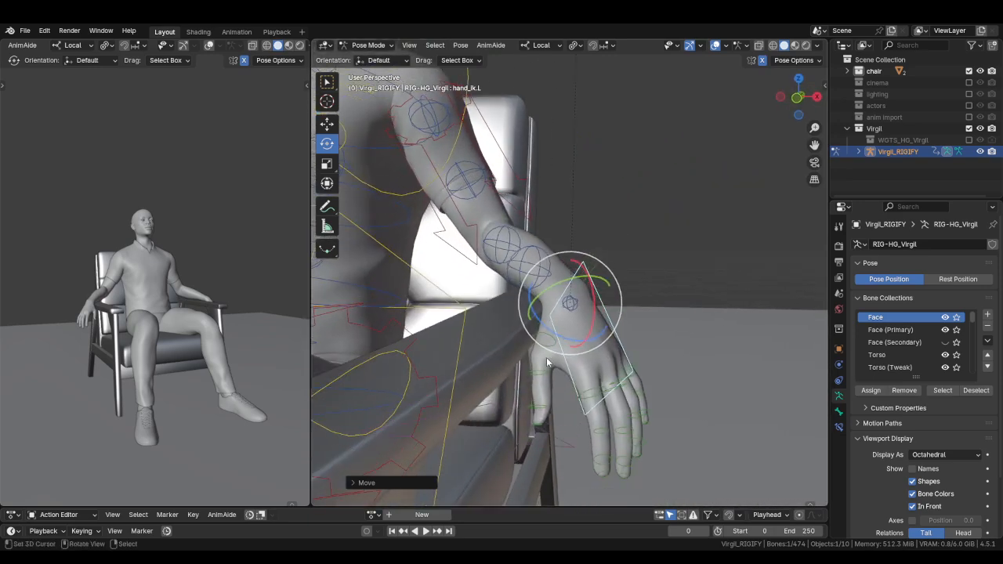
Rotate the f_index.01.L control at the base of the left index finger to adjust its spread.
click(563, 386)
drag(556, 368, 581, 384)
middle_drag(585, 387, 514, 388)
click(531, 398)
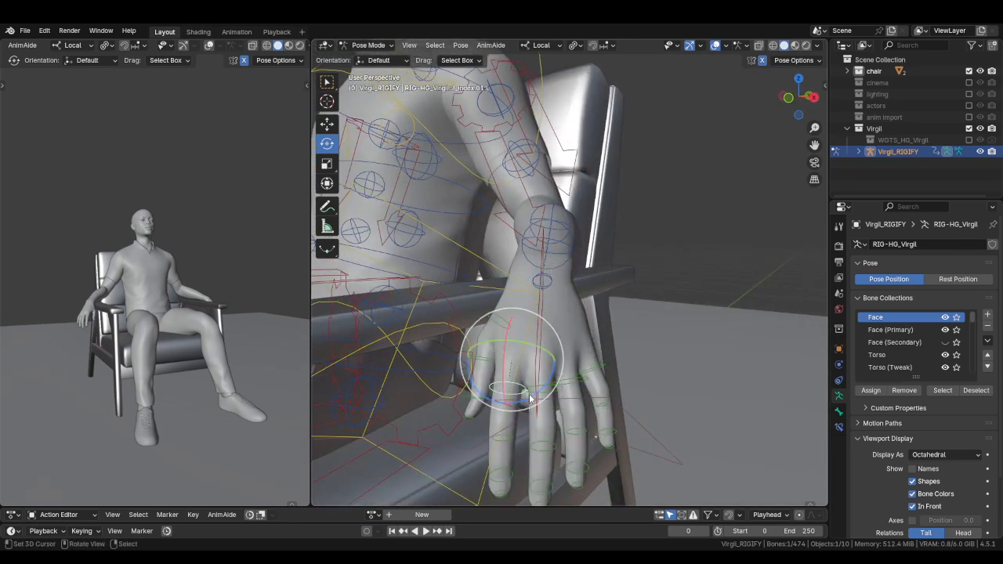
drag(526, 392, 542, 394)
Rotate the f_ring.01.L and f_pinky.01.L base controls individually to adjust the spread of the left fingers.
click(570, 385)
middle_drag(589, 391, 573, 399)
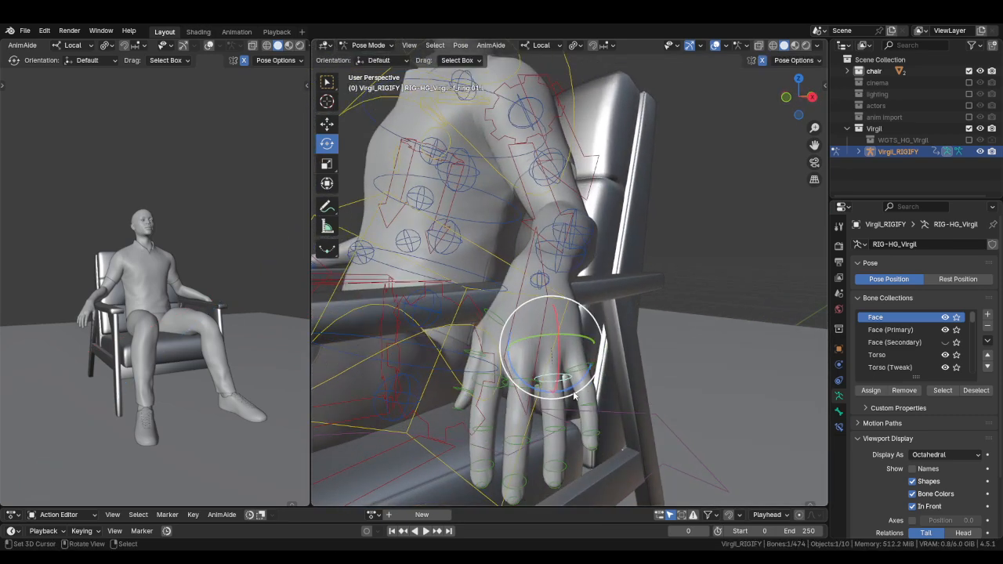
drag(575, 396, 570, 398)
click(590, 366)
middle_drag(599, 384, 572, 386)
drag(568, 387, 565, 392)
middle_drag(565, 393, 598, 418)
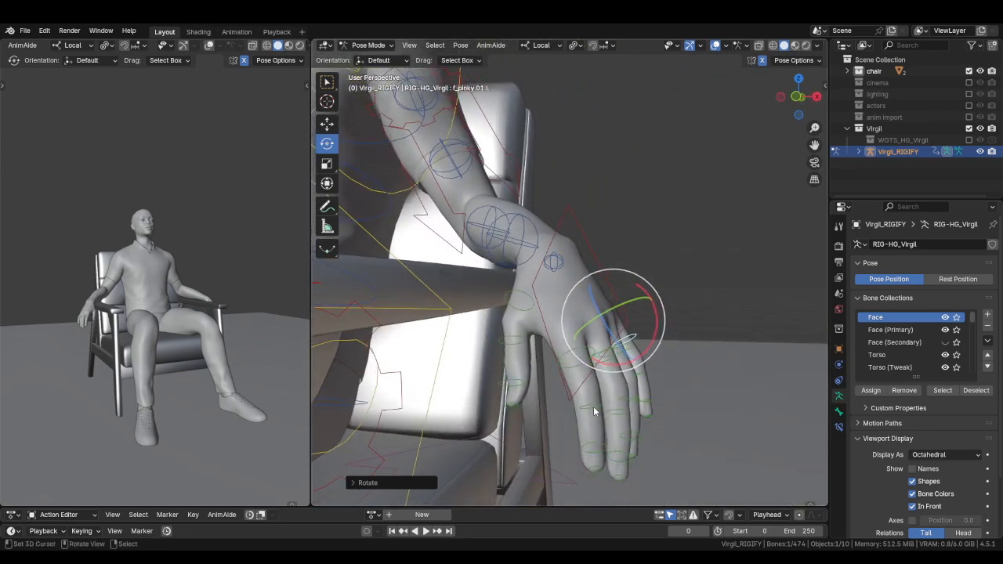
Select the f_pinky.02.L and f_pinky.01.L controls together and rotate them to adjust the pinky's bend.
middle_drag(662, 394, 601, 408)
click(599, 403)
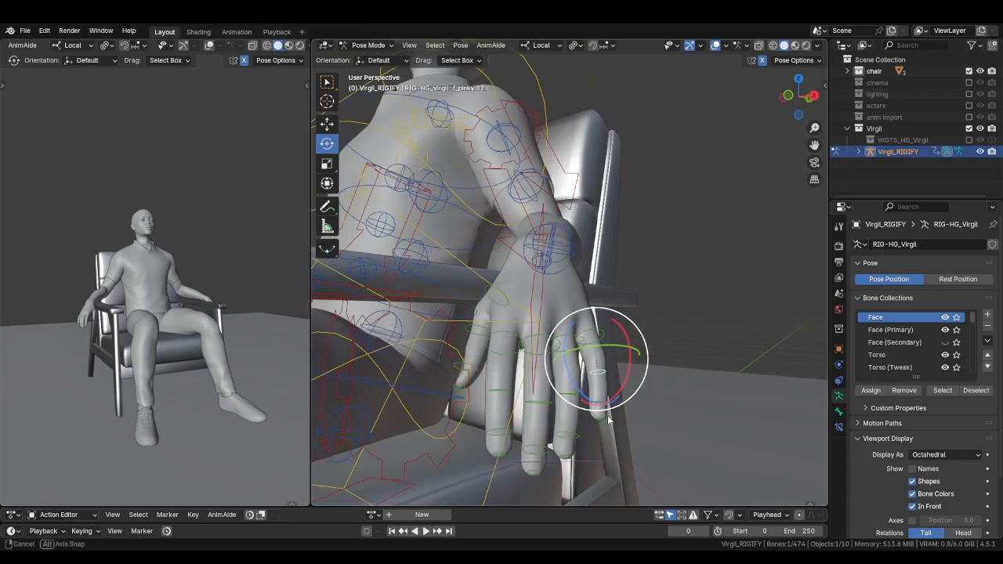
shift+click(603, 340)
middle_drag(603, 340, 551, 375)
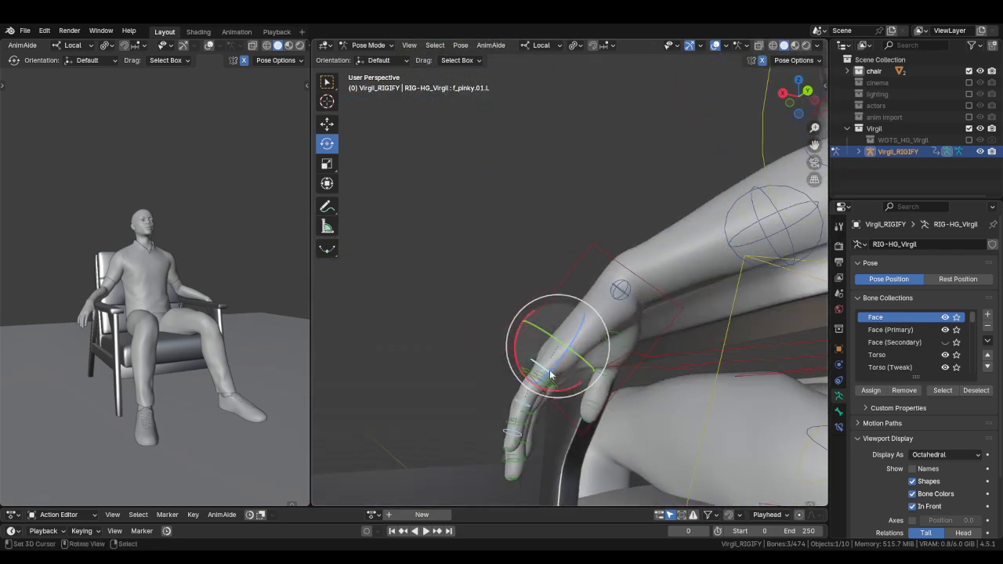
drag(561, 396, 578, 385)
Rotate the f_ring.01.L and f_ring.02.L controls to bend the left ring finger.
middle_drag(578, 386, 492, 431)
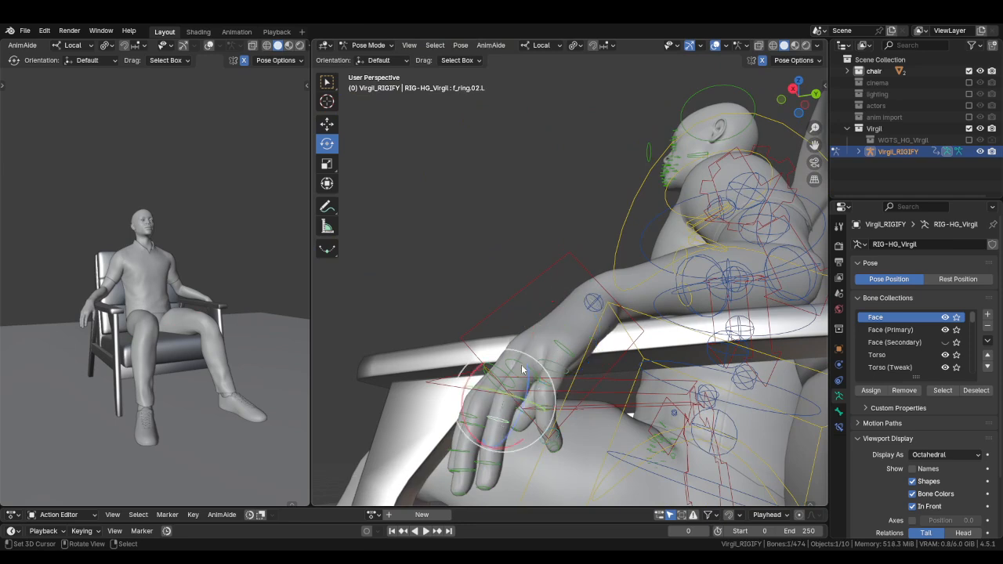
click(522, 370)
middle_drag(522, 370, 530, 391)
drag(533, 391, 545, 398)
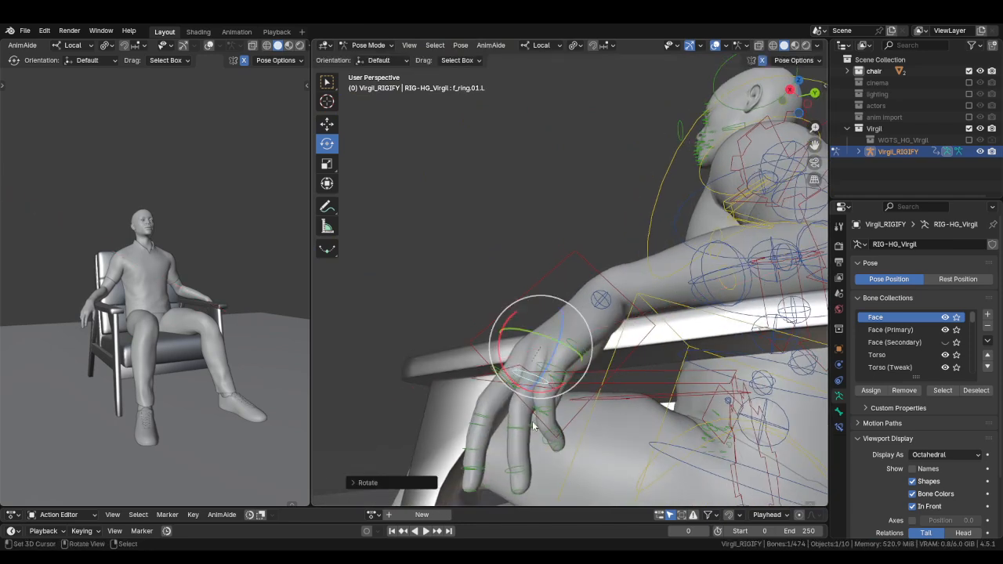
drag(537, 455, 546, 452)
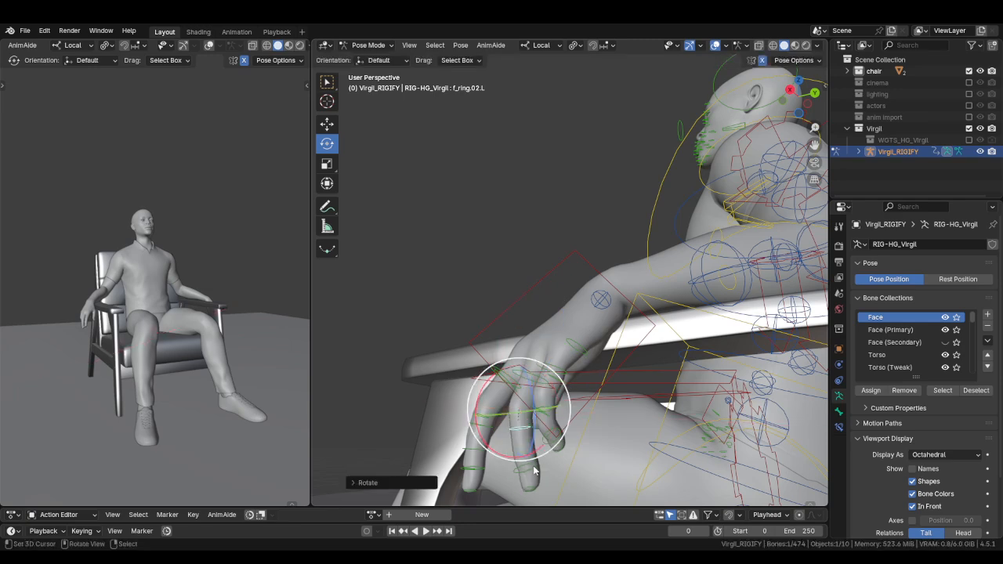
Refine the left ring finger's curl by rotating its fingertip and middle-joint controls.
click(532, 468)
drag(489, 421, 483, 433)
click(533, 428)
middle_drag(539, 429, 528, 433)
drag(546, 452, 541, 446)
middle_drag(540, 447, 561, 436)
Rotate the f_middle.01.L control and adjust another joint of the left fingers for a relaxed curl.
click(501, 369)
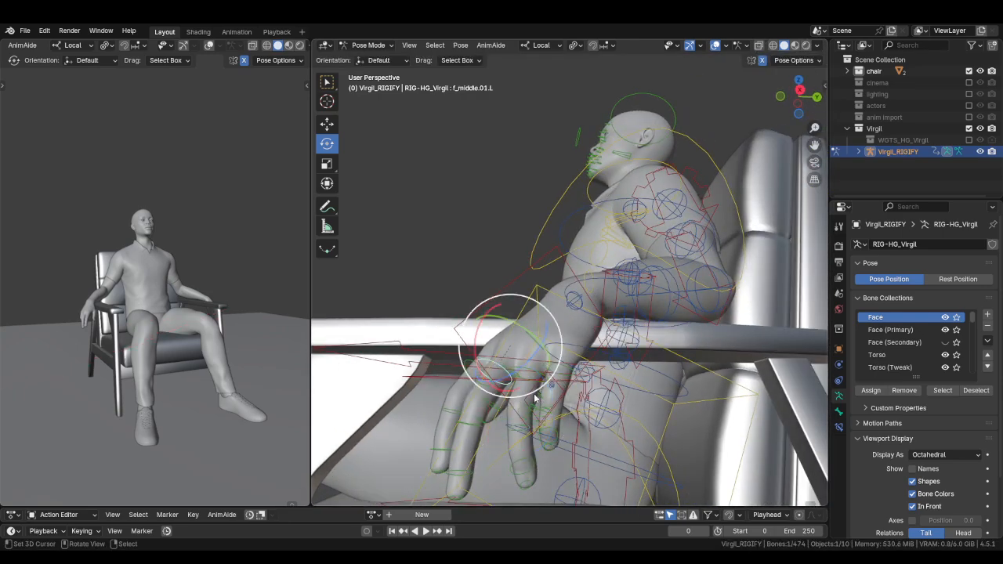
middle_drag(502, 368, 526, 392)
drag(526, 392, 536, 399)
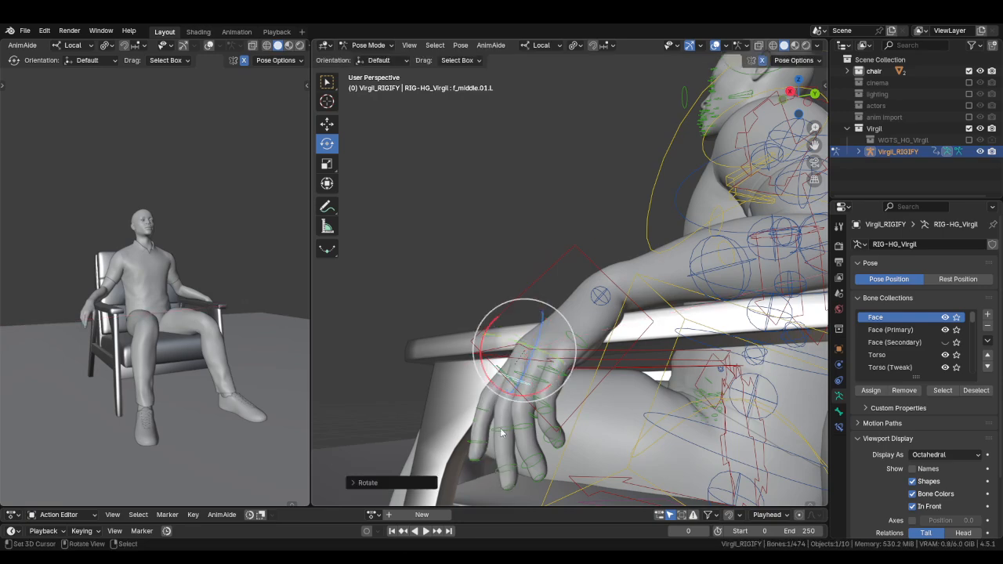
middle_drag(536, 399, 592, 429)
click(466, 419)
middle_drag(466, 419, 469, 401)
drag(514, 378, 524, 362)
Add f_ring.01.L and f_pinky.01.L to the selection and rotate the three finger controls together.
shift+click(572, 360)
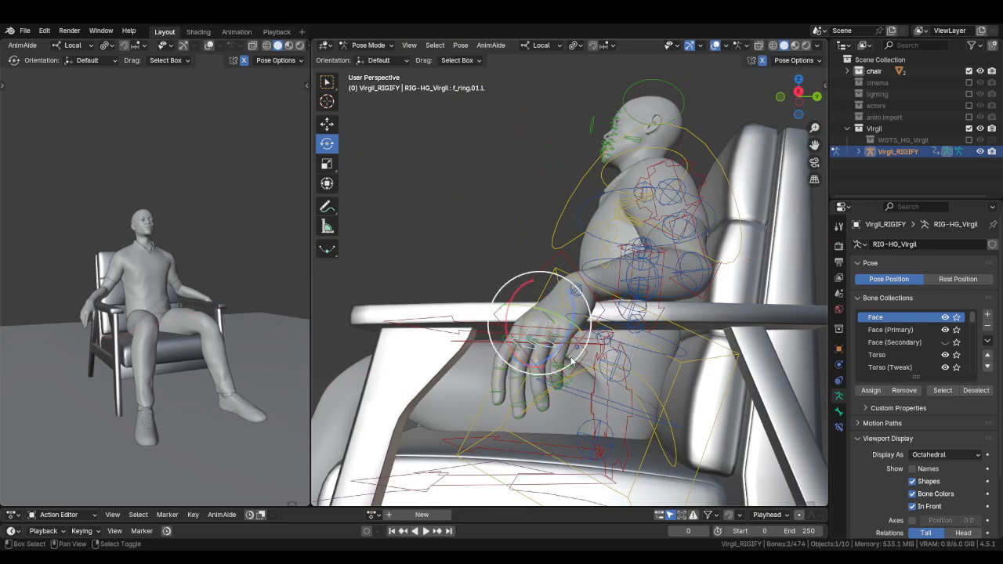
shift+click(566, 343)
middle_drag(565, 342, 552, 372)
scroll(551, 373, up, 2)
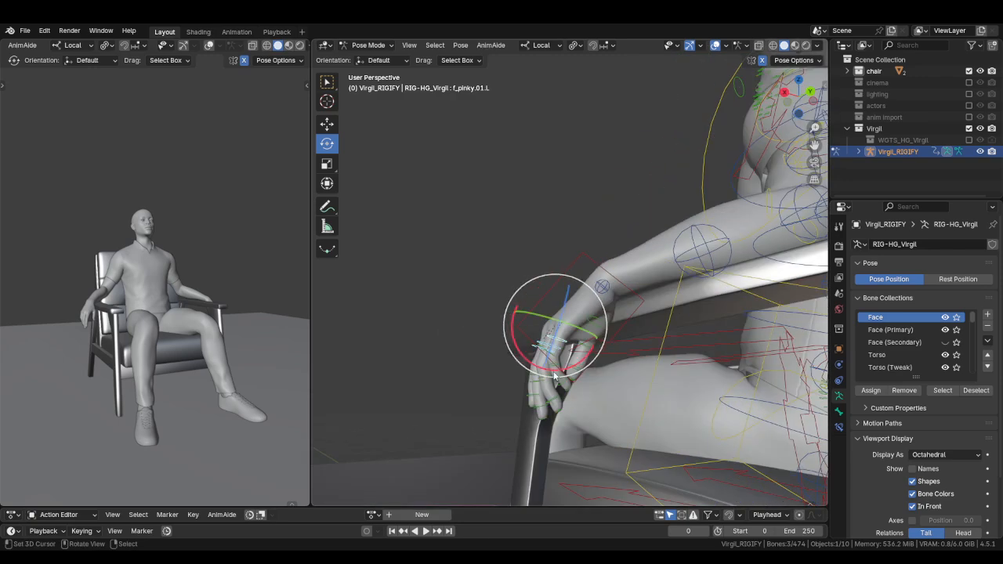
drag(562, 367, 545, 371)
Rotate the shoulder.L control in the right orthographic view.
mouse_move(545, 371)
middle_down()
mouse_move(643, 369)
mouse_move(548, 360)
mouse_move(610, 379)
mouse_move(493, 373)
mouse_move(568, 358)
mouse_move(597, 329)
mouse_move(549, 318)
mouse_move(551, 358)
middle_up()
scroll(540, 359, down, 4)
middle_drag(569, 251, 570, 275)
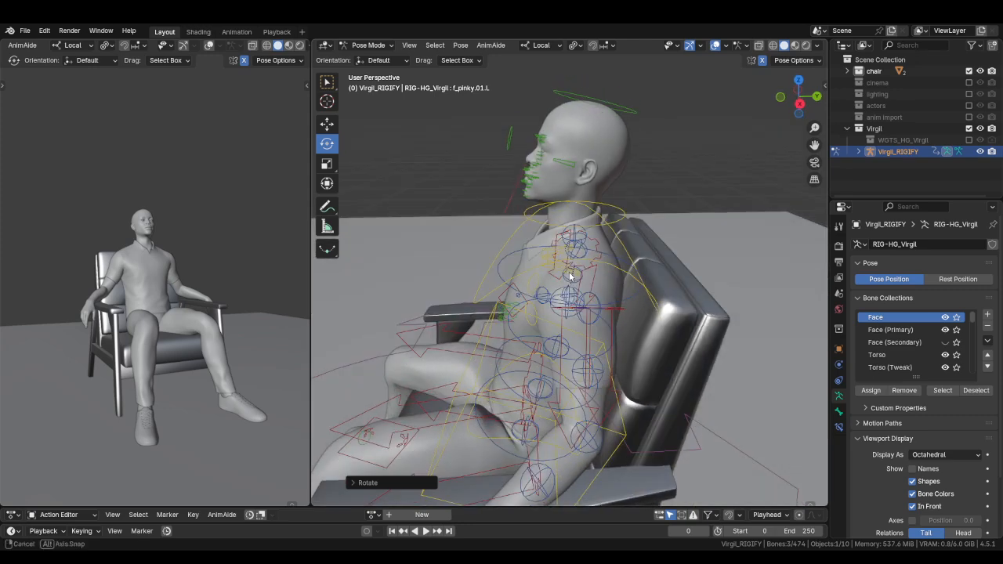
click(570, 274)
key(KP_3)
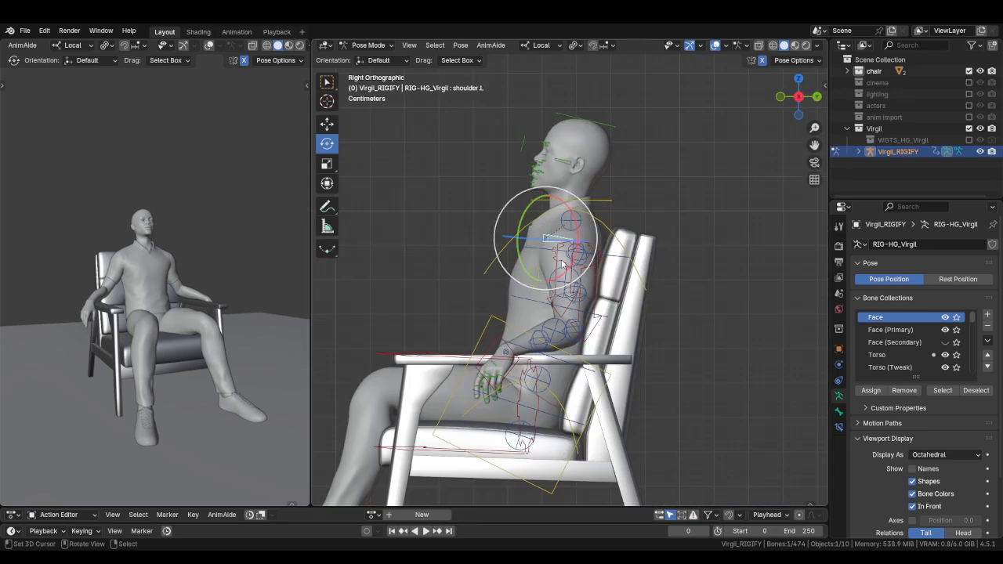
drag(547, 264, 593, 280)
click(596, 331)
Rotate the head and neck controls from the side so the character looks straight ahead.
click(607, 204)
click(608, 126)
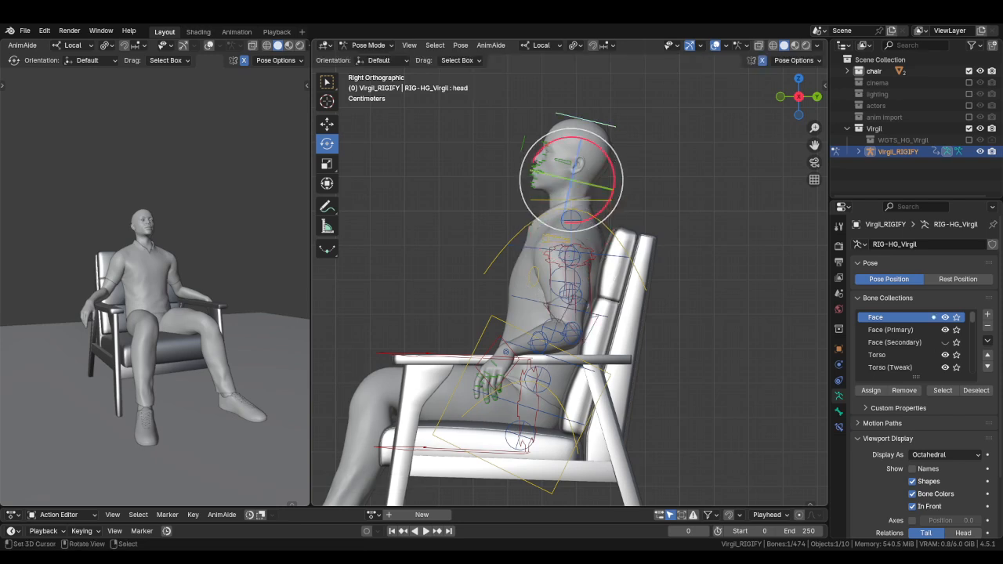
drag(611, 161, 602, 164)
click(597, 200)
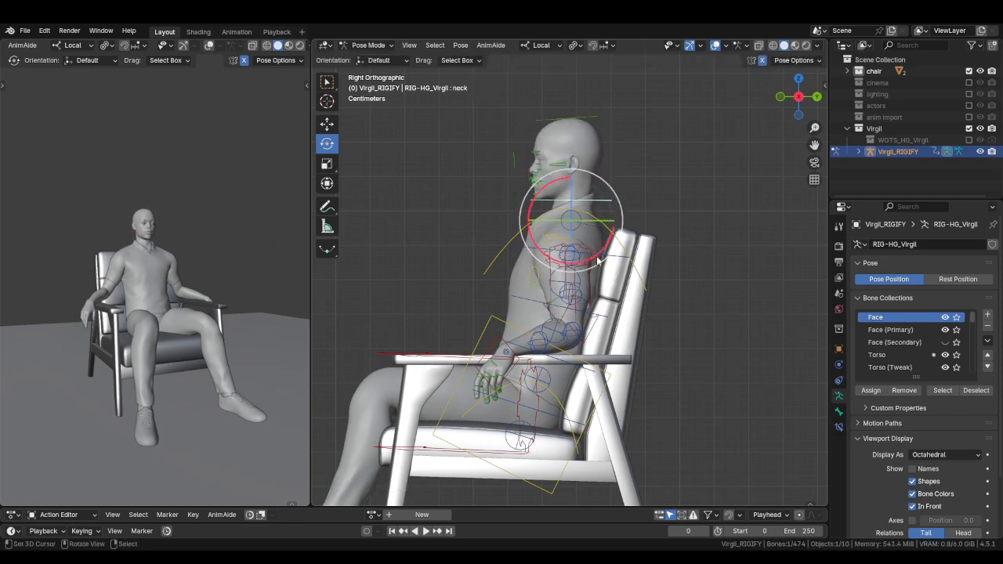
drag(597, 261, 604, 232)
drag(590, 151, 593, 145)
Reposition the torso control on the seat and rotate it so the upper body leans toward the chair back.
mouse_move(472, 280)
middle_down()
mouse_move(574, 300)
mouse_move(470, 282)
middle_up()
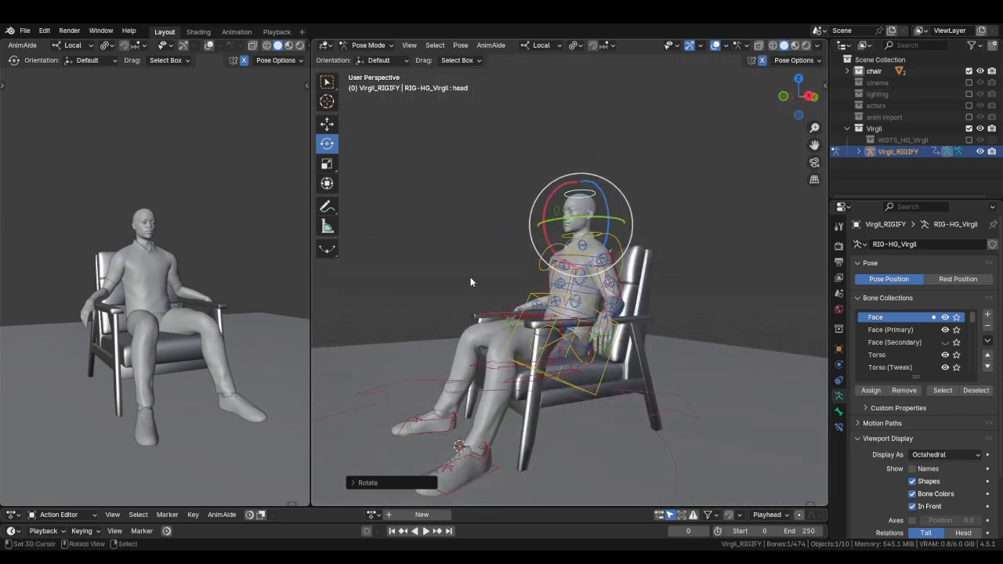
click(582, 390)
key(KP_3)
scroll(589, 386, up, 2)
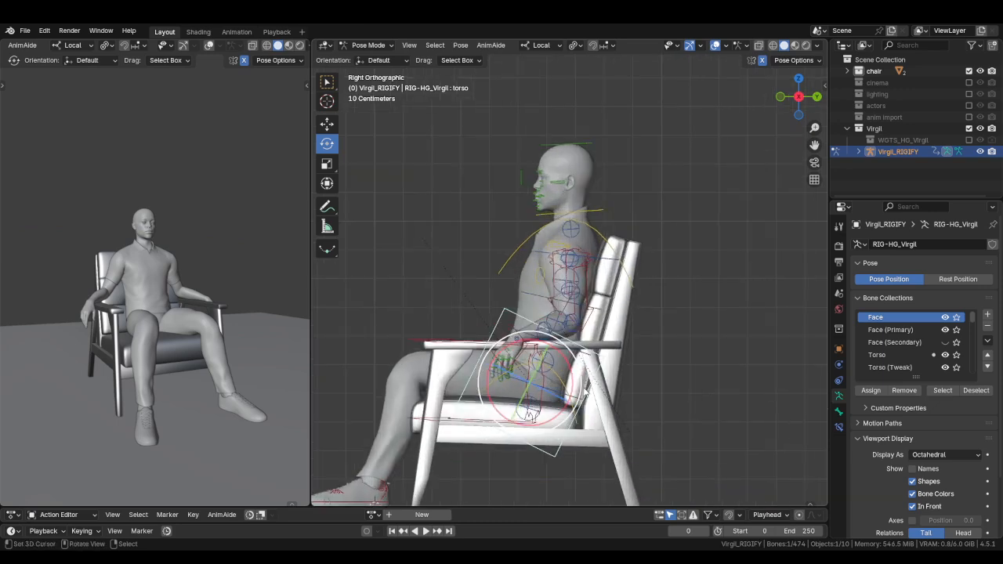
key(g)
shift+middle_drag(584, 387, 617, 352)
drag(592, 334, 683, 323)
key(r)
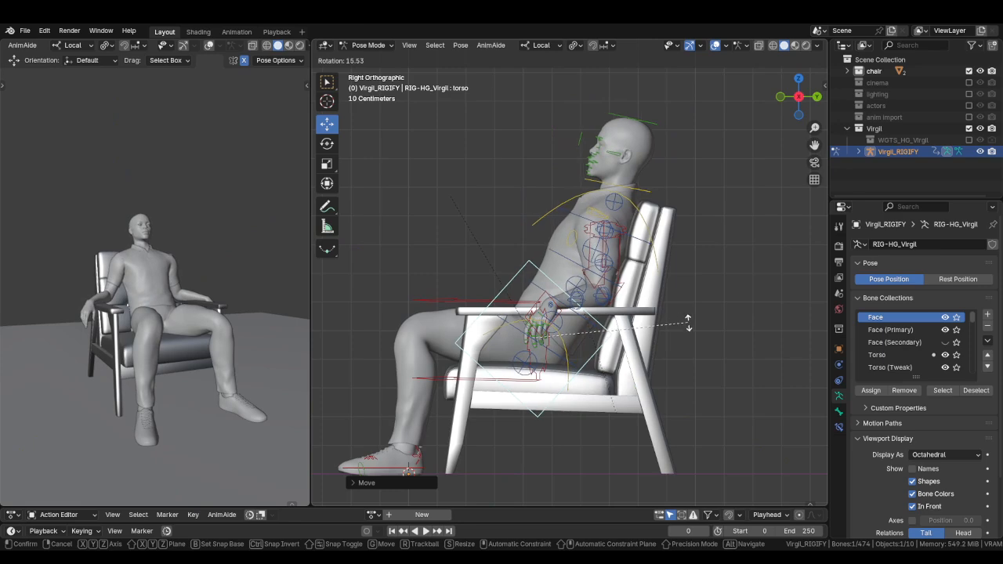
click(682, 321)
Rotate the hips control to adjust the pelvis tilt in the right orthographic view.
click(578, 366)
key(r)
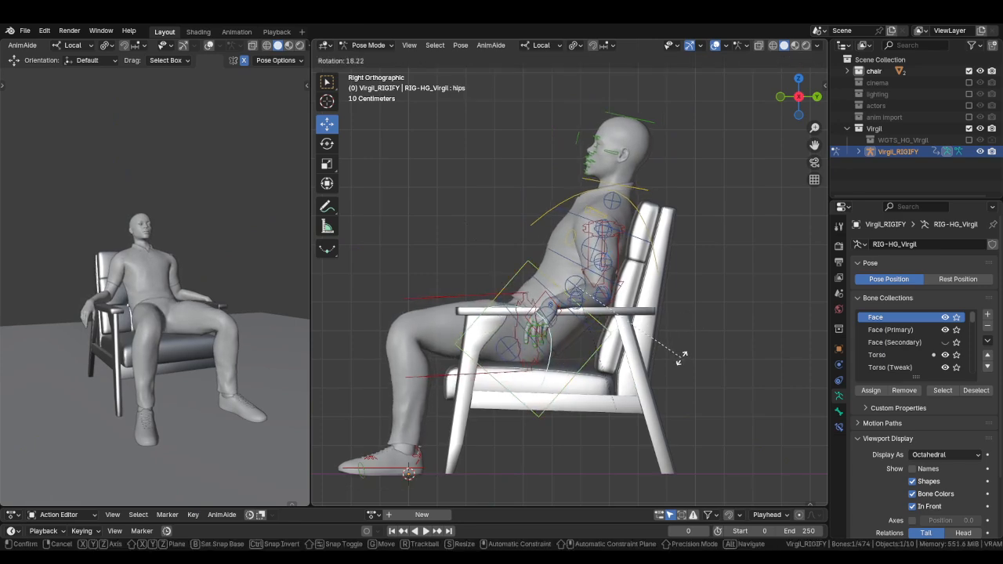
click(683, 351)
Rotate the spine_fk.001 control, and rotate spine_fk.002 forward to curve the back.
click(575, 285)
key(r)
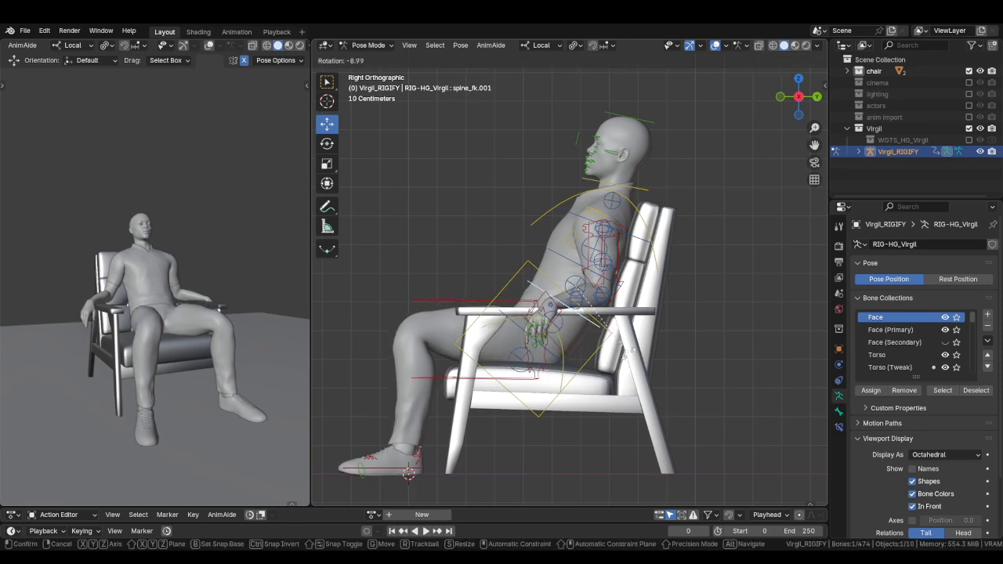
click(607, 331)
click(564, 250)
key(r)
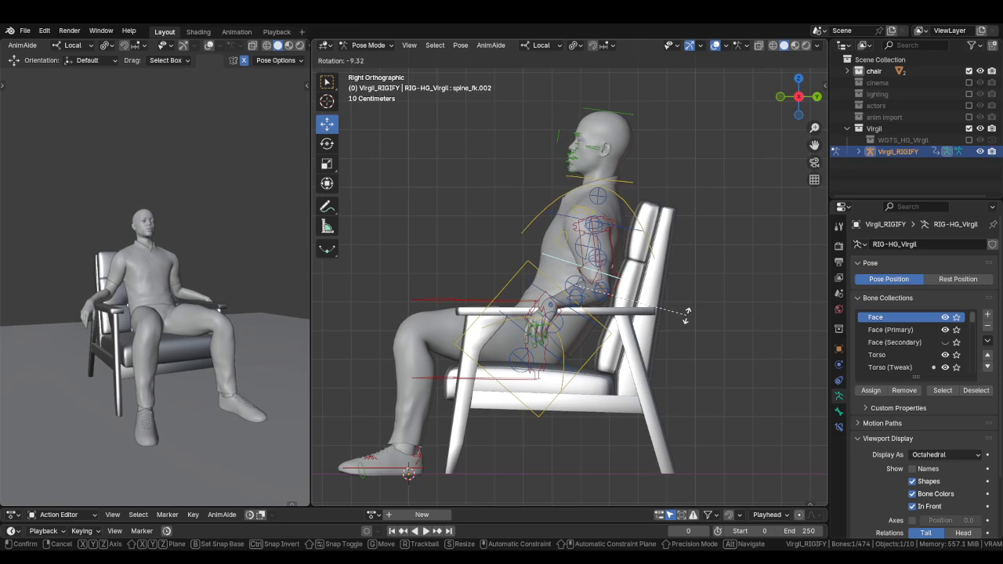
click(686, 314)
Move the torso control closer to the chair back, excluding its local X axis from the movement.
click(603, 349)
key(g)
key(shift+x)
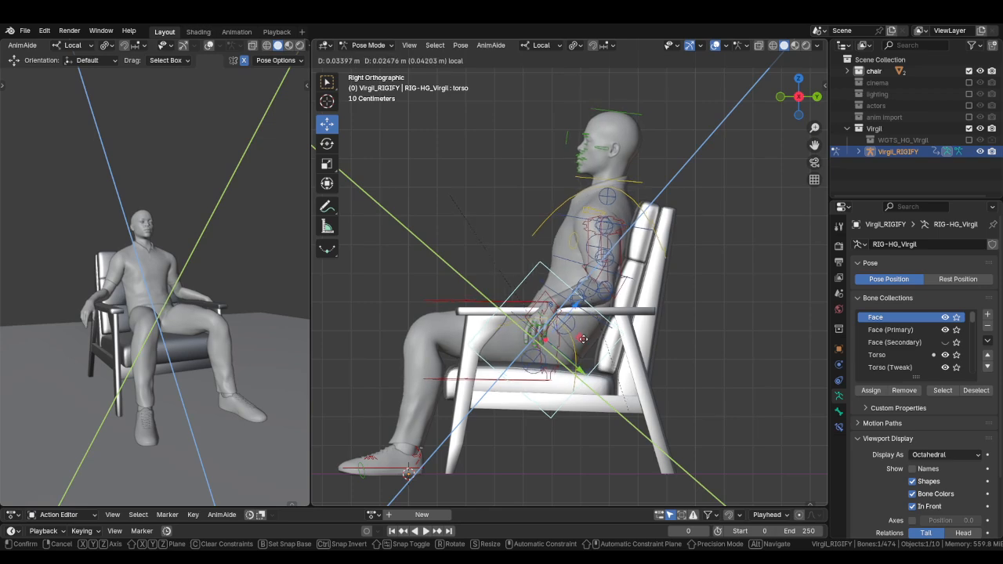
drag(583, 338, 583, 337)
Try tilting the neck control backward and counter-rotating the head control in the right orthographic view.
middle_drag(641, 156, 621, 225)
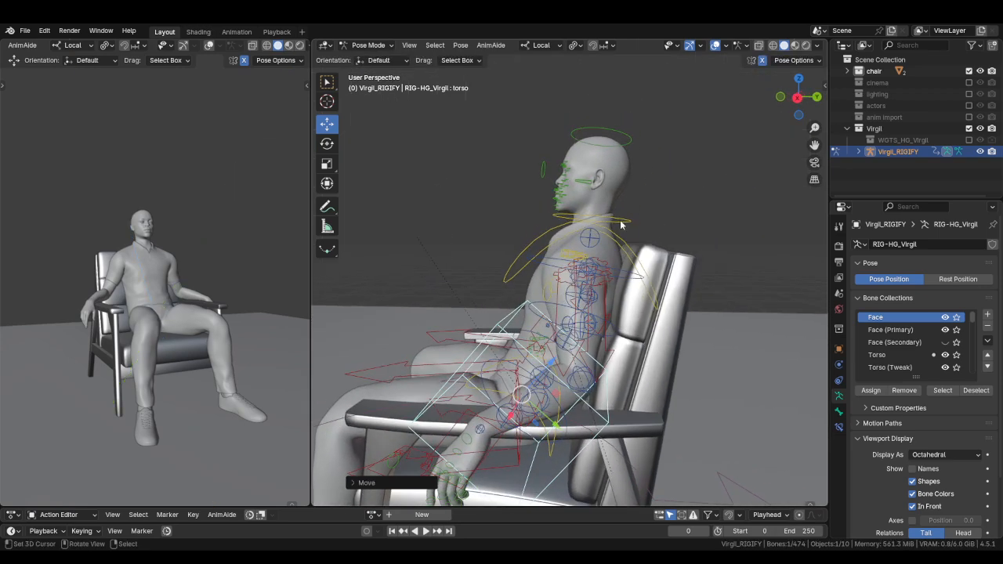
key(KP_3)
click(633, 220)
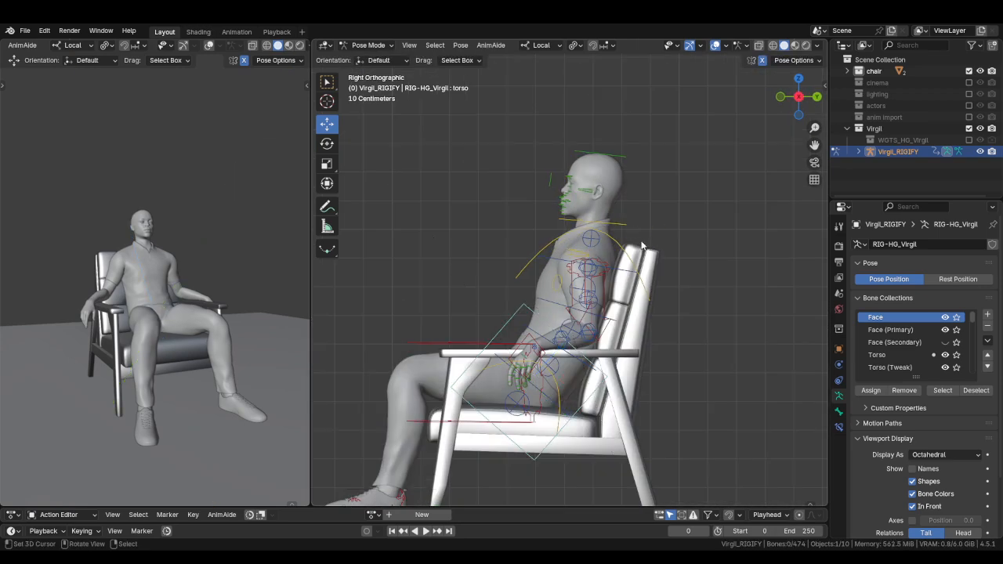
click(619, 225)
key(r)
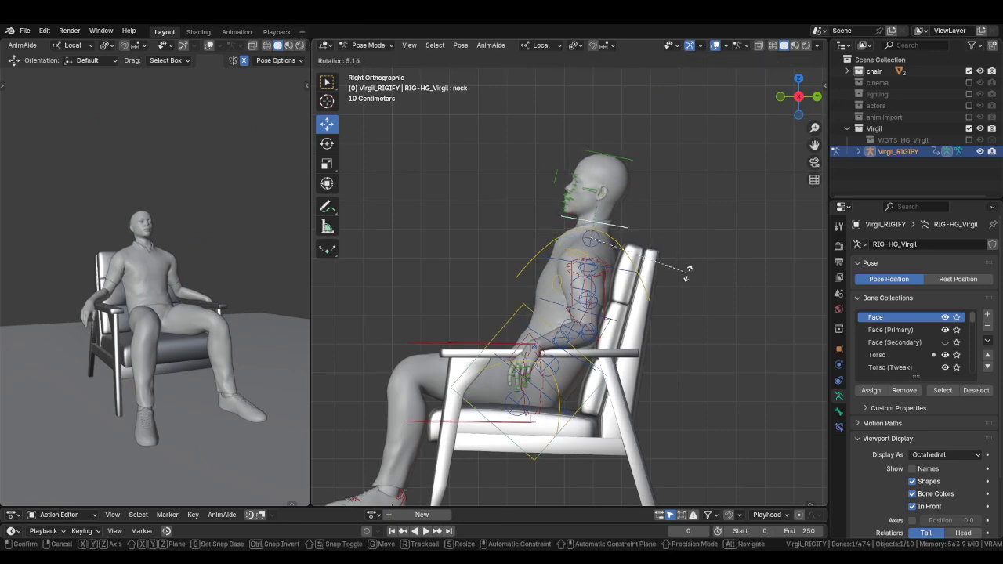
click(687, 287)
click(636, 164)
key(r)
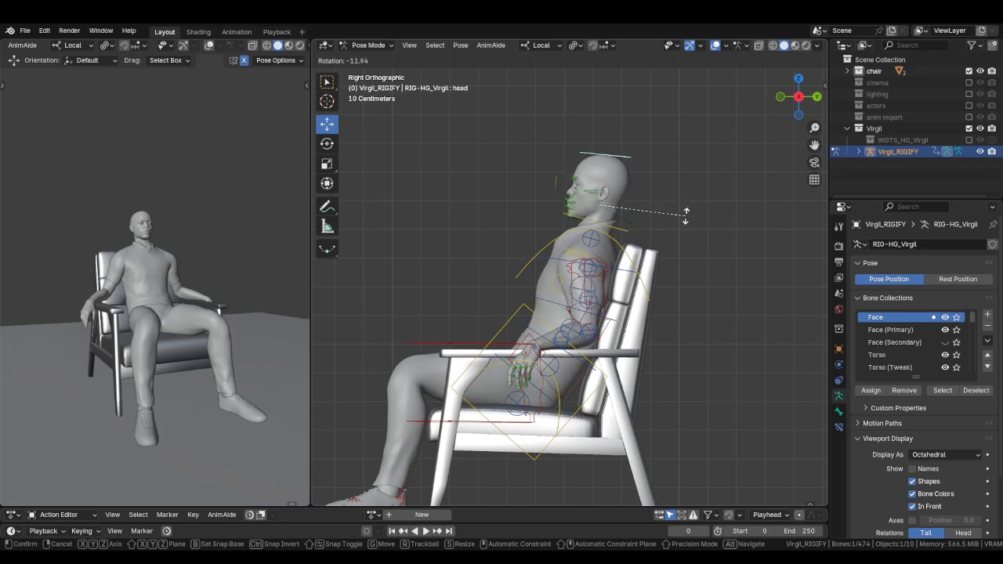
Clear the neck control's rotation and tilt it forward in the right orthographic view.
click(625, 243)
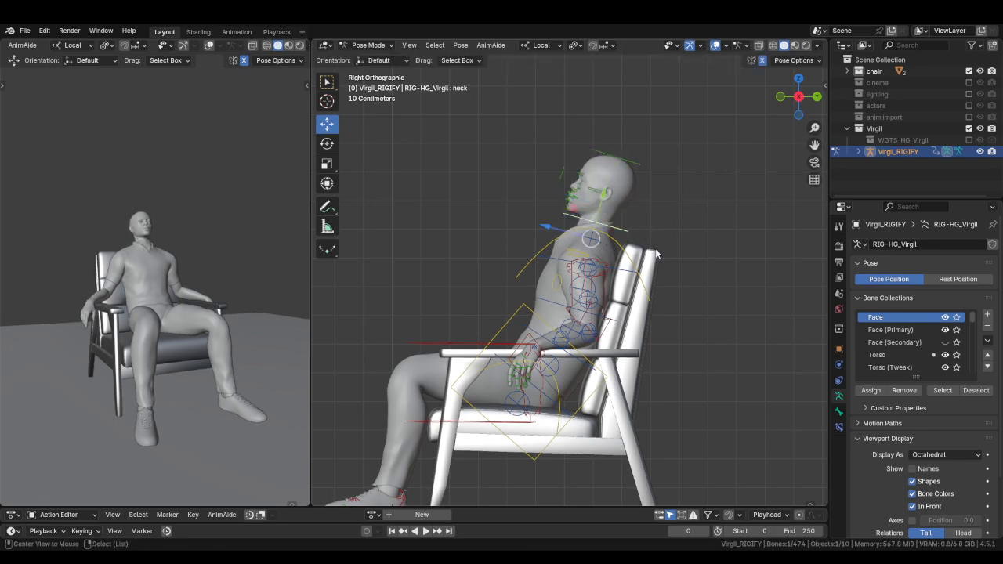
key(alt+r)
key(r)
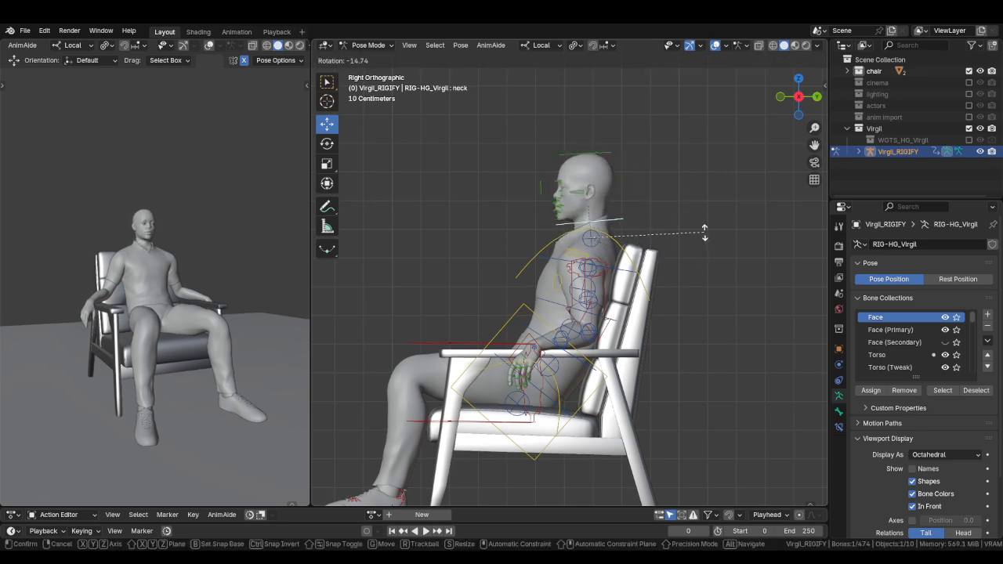
click(704, 225)
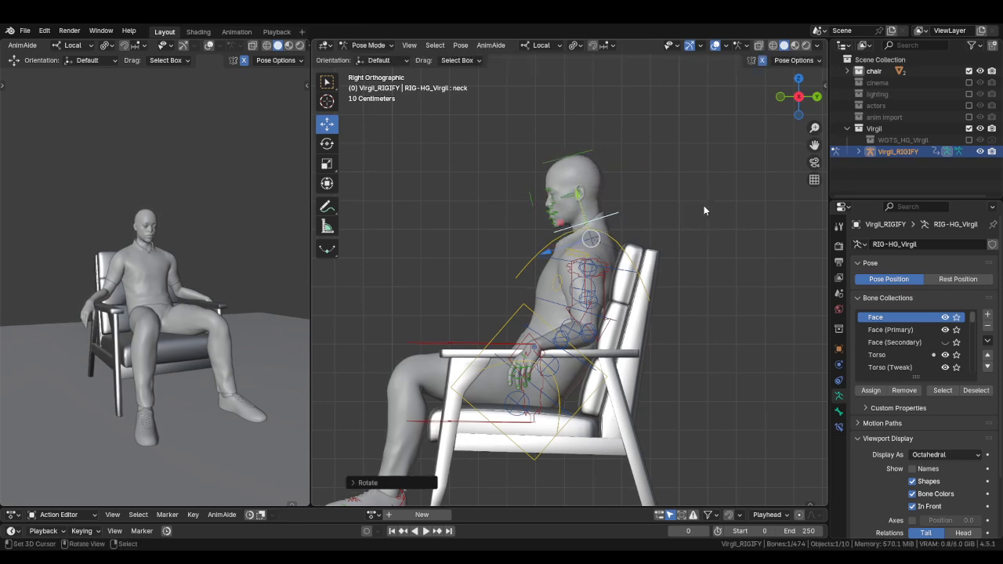
Adjust the head control's rotation to balance the new neck angle.
key(bracketright)
key(r)
click(701, 222)
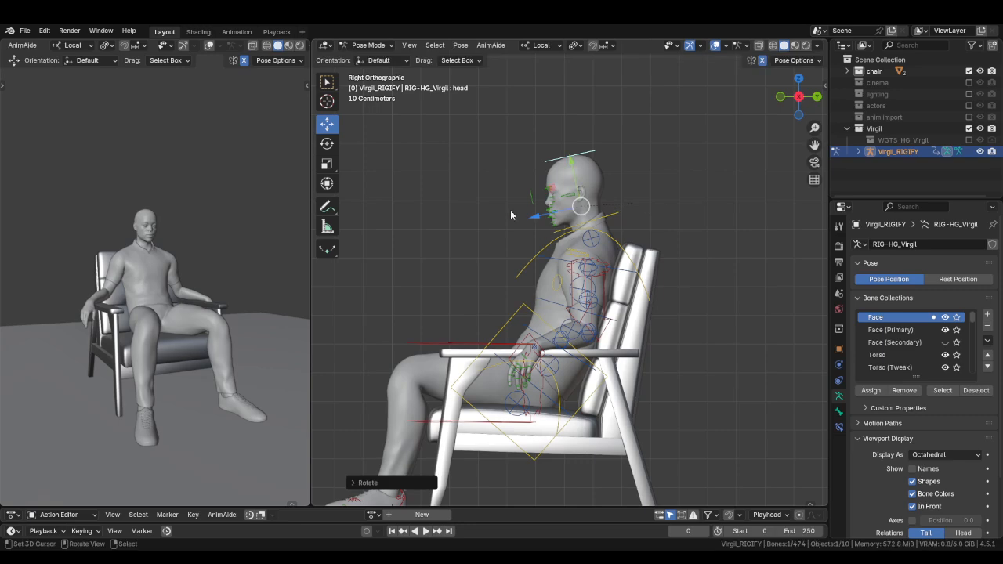
Move the eyeball_lookat_master control slightly upward along its local Z axis.
click(535, 208)
key(KP_Decimal)
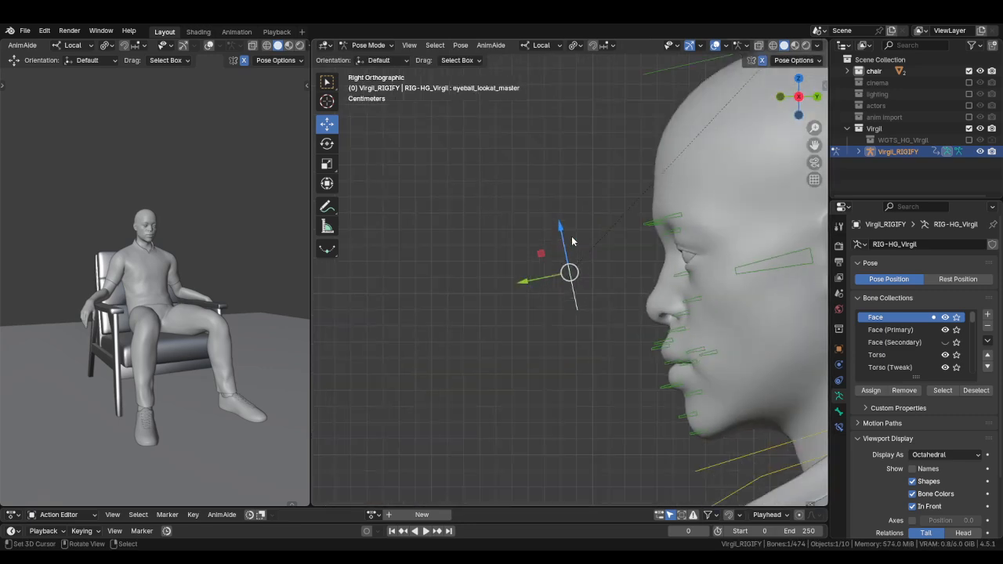
middle_drag(535, 210, 607, 262)
key(g)
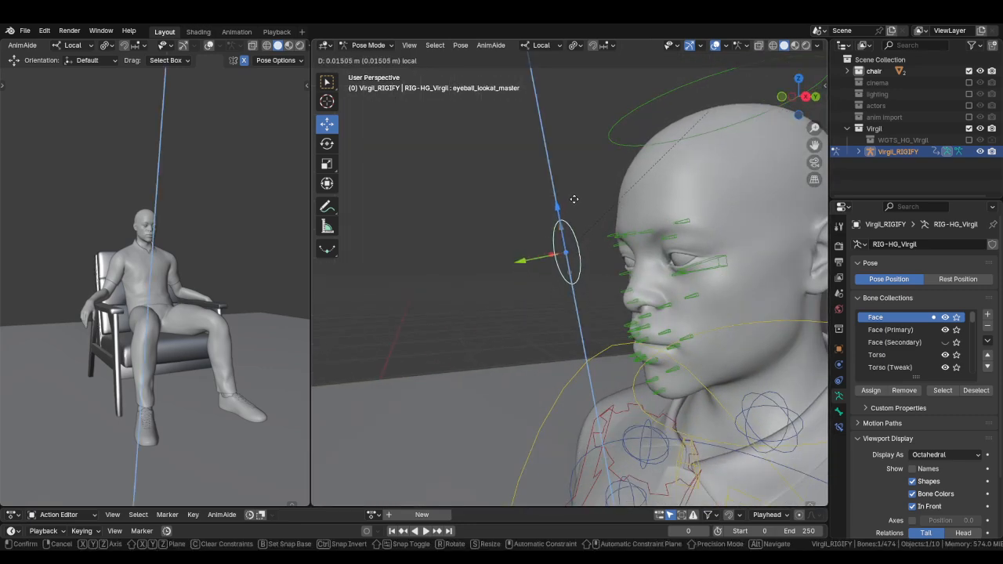
drag(574, 199, 572, 198)
Switch the character rig from Pose Mode to Object Mode and deselect it.
ctrl+middle_drag(574, 204, 616, 378)
shift+middle_drag(616, 378, 581, 325)
ctrl+middle_drag(584, 368, 619, 333)
key(ctrl+Tab)
right_click(360, 336)
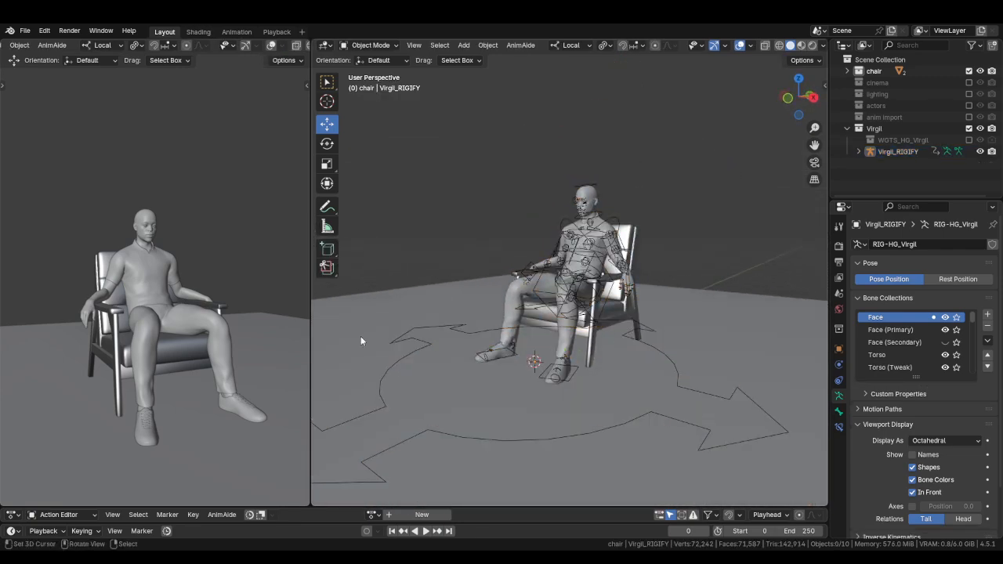
Enable the cinema collection, select its Camera and look through it in the main viewport.
middle_drag(259, 359, 167, 364)
click(969, 83)
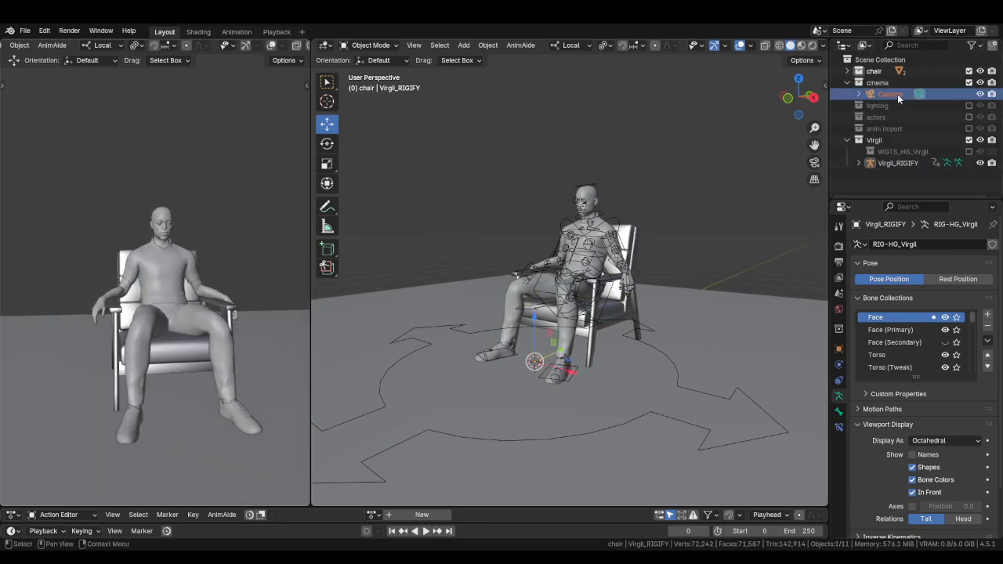
click(897, 94)
key(KP_0)
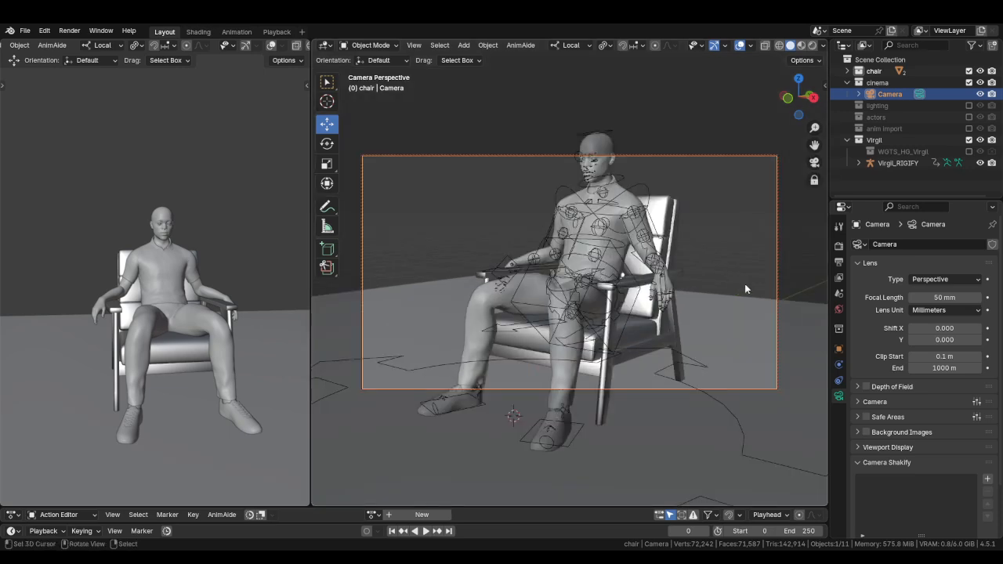
Choose the scene's frame rate in the output properties.
click(838, 262)
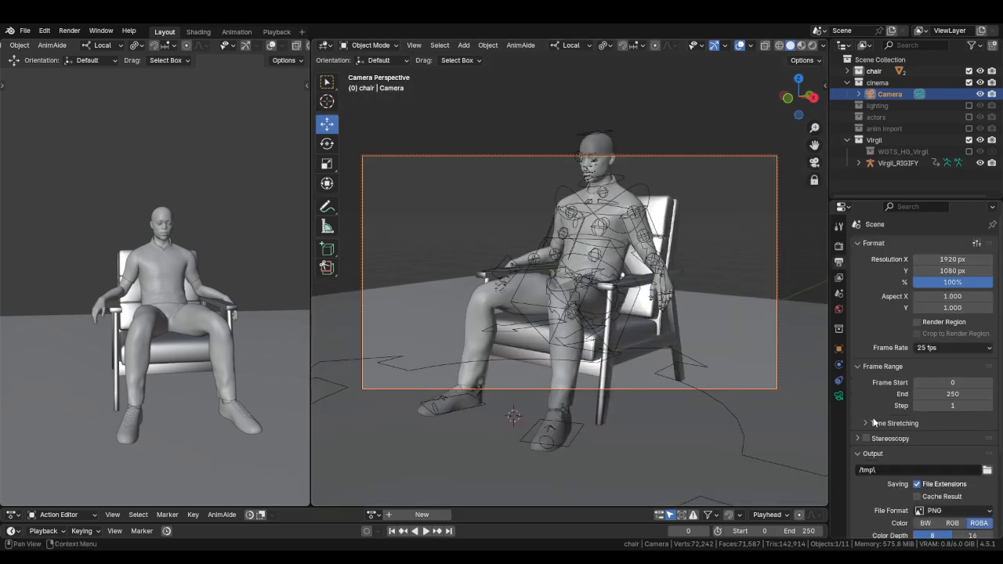
click(936, 348)
click(936, 407)
Apply the RED Helium 8K sensor preset to the camera and set its focal length to 65 mm.
click(838, 398)
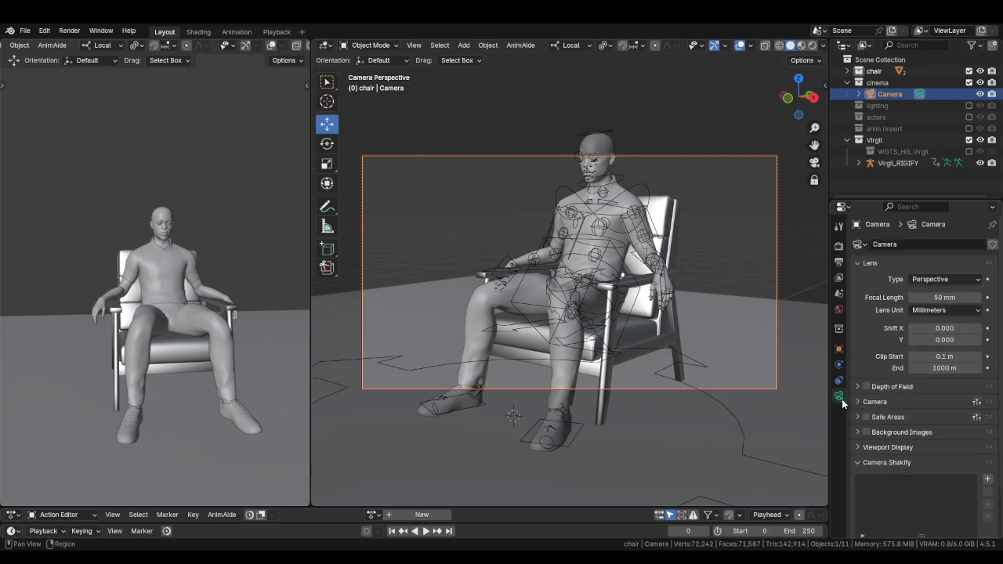
click(977, 402)
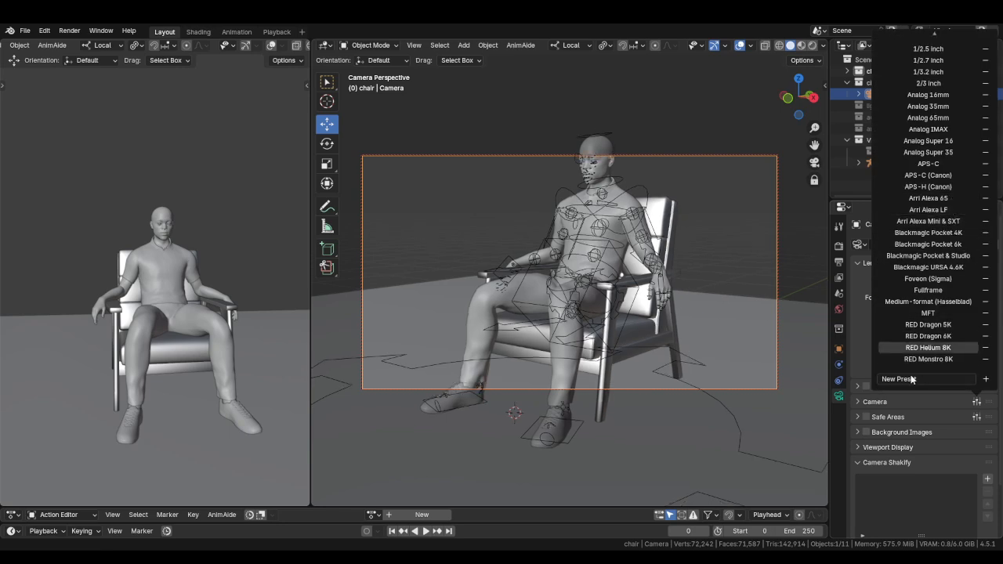
click(927, 347)
drag(944, 297, 964, 297)
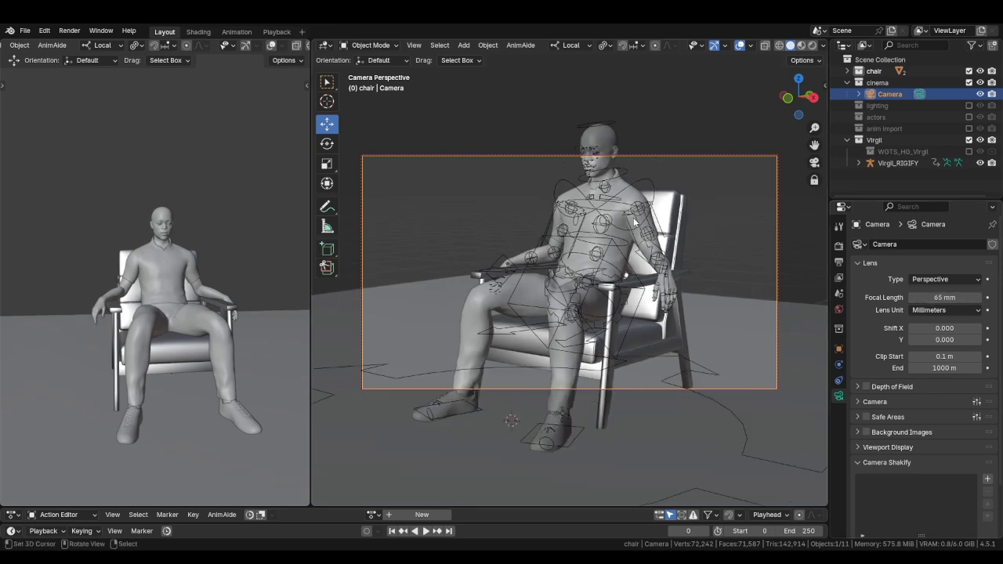
Pull the camera back to include the whole chair, and show the camera view in the narrow viewport with its bounds framed.
scroll(633, 224, down, 4)
middle_drag(544, 265, 539, 244)
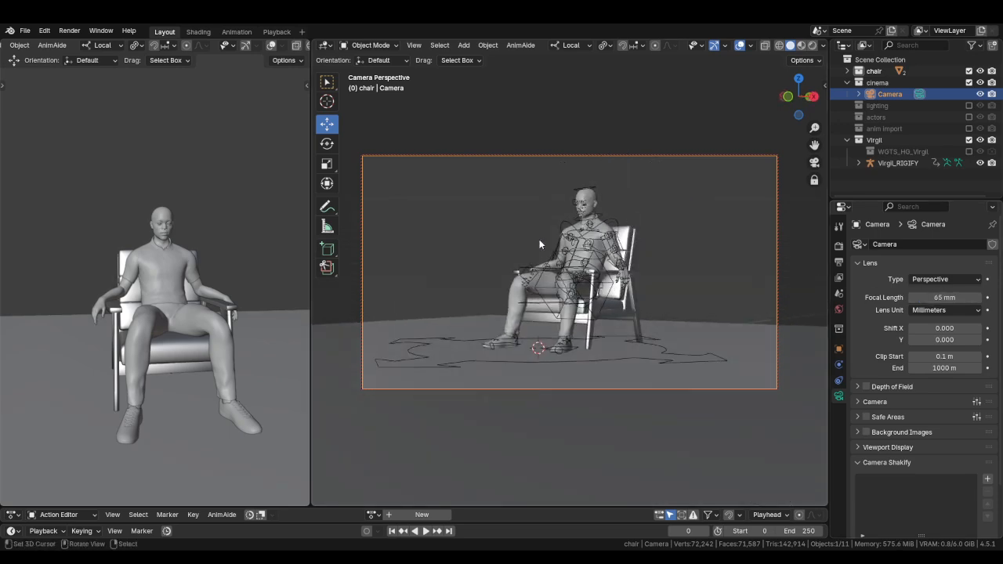
key(KP_0)
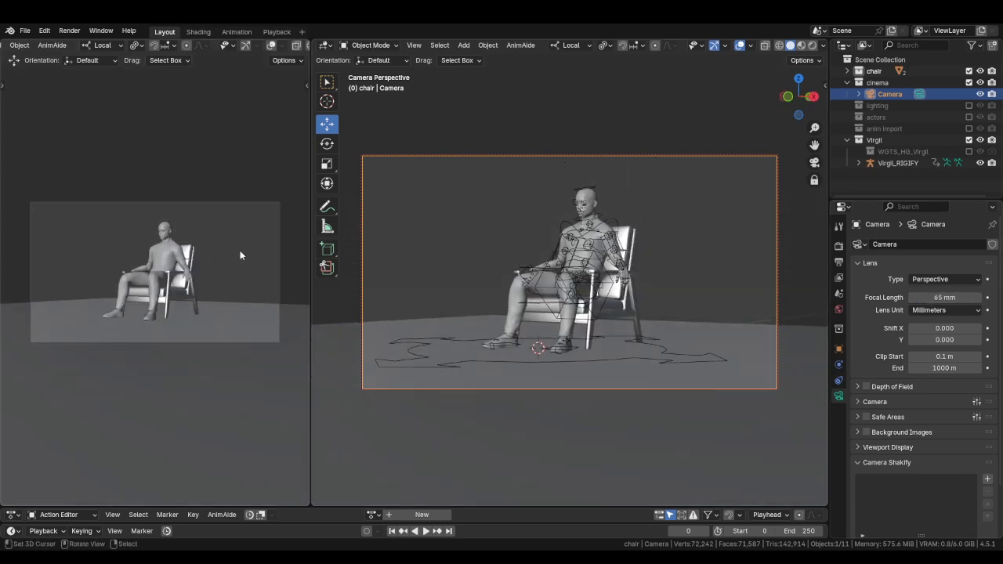
scroll(50, 45, up, 5)
click(102, 45)
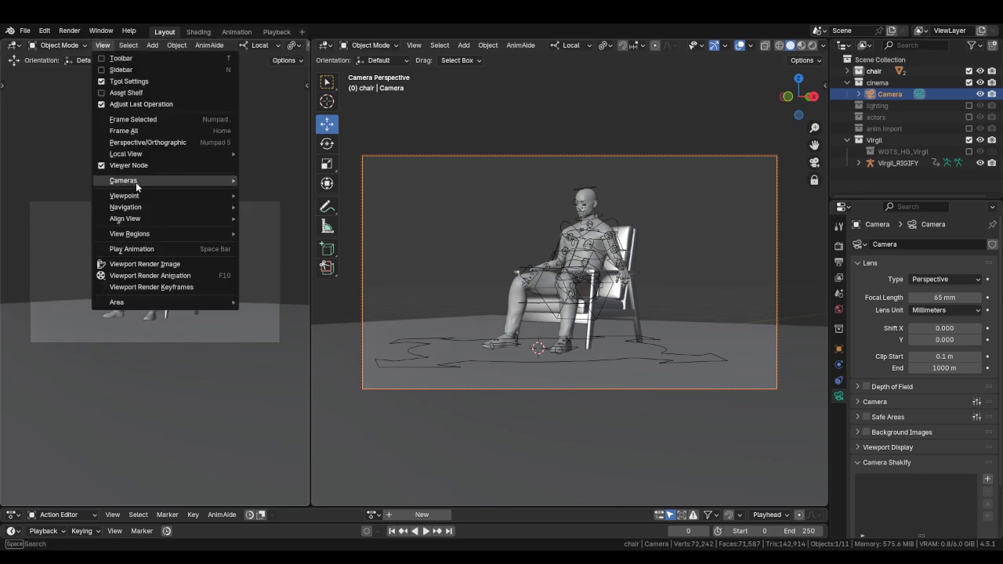
mouse_move(136, 181)
click(291, 202)
Move the camera closer and orbit it toward the front of the seated character.
scroll(639, 284, up, 2)
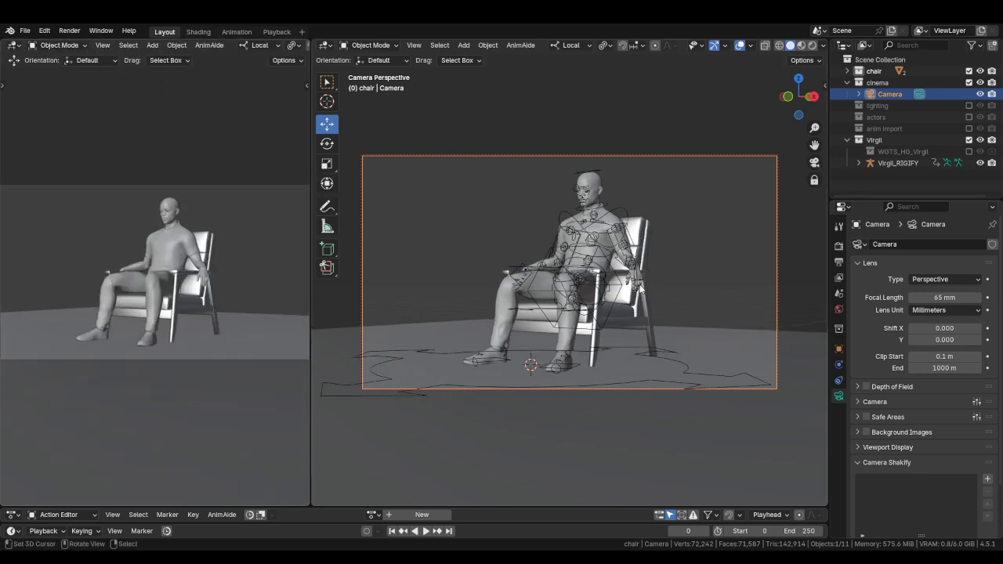
scroll(640, 286, up, 1)
scroll(640, 288, down, 2)
mouse_move(633, 289)
middle_down()
mouse_move(654, 288)
mouse_move(611, 293)
mouse_move(648, 293)
middle_up()
scroll(652, 291, up, 1)
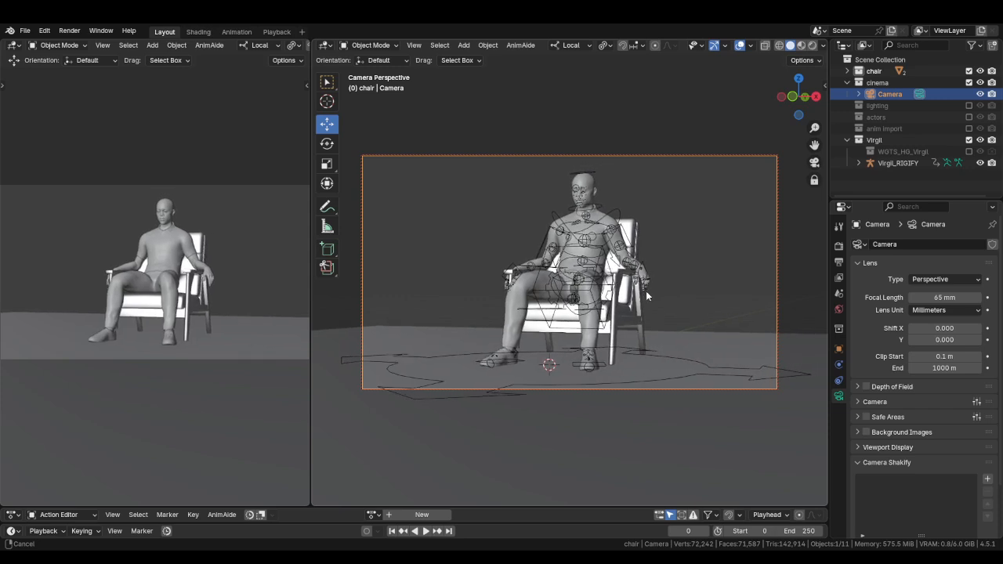
Leave the main viewport's camera view and put the Virgil_RIGIFY rig into Pose Mode with its head in close-up.
click(611, 233)
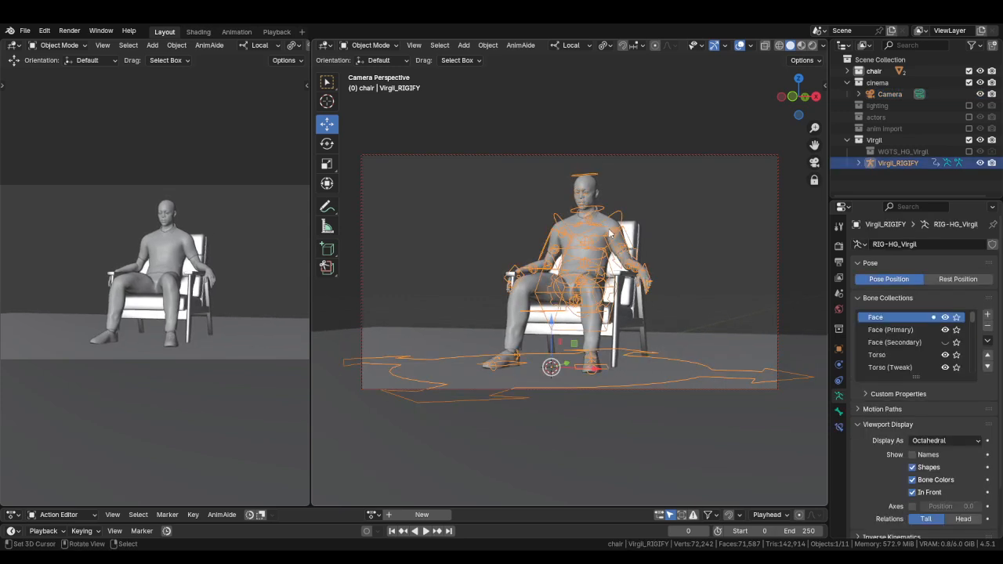
key(KP_0)
key(shift+b)
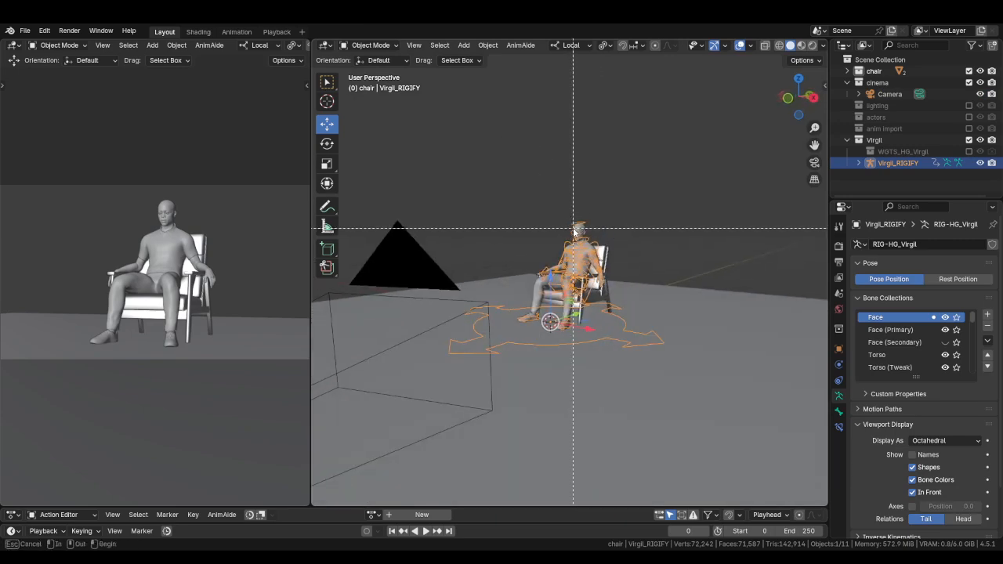
drag(573, 228, 594, 249)
scroll(576, 251, up, 3)
middle_drag(555, 253, 609, 258)
scroll(630, 269, up, 3)
key(ctrl+Tab)
scroll(627, 208, down, 3)
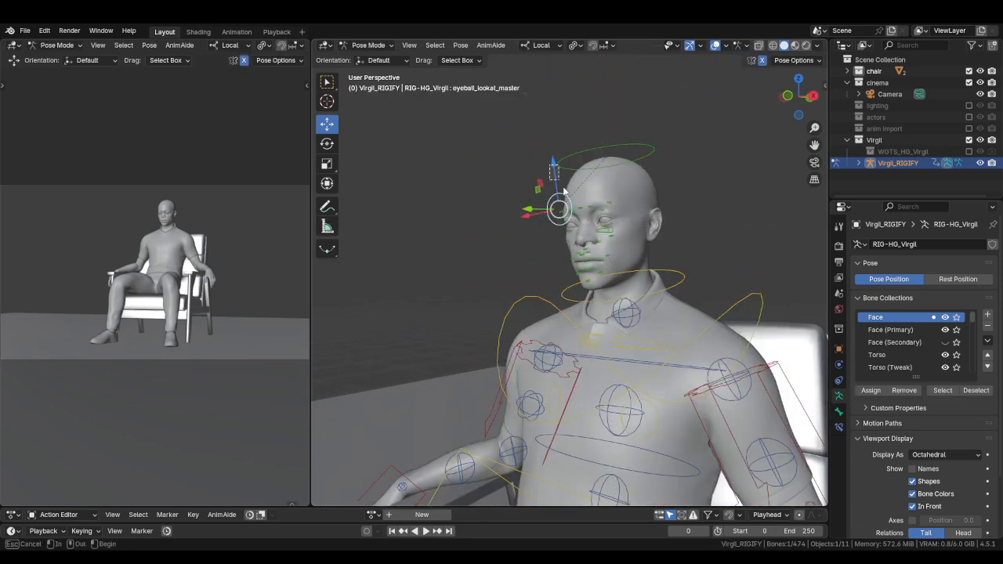
Frame the character's face from the front and shift the central mouth control slightly sideways.
drag(617, 246, 618, 254)
scroll(618, 254, down, 6)
mouse_move(618, 254)
middle_down()
mouse_move(590, 268)
mouse_move(617, 262)
middle_up()
scroll(591, 268, up, 2)
scroll(616, 262, up, 5)
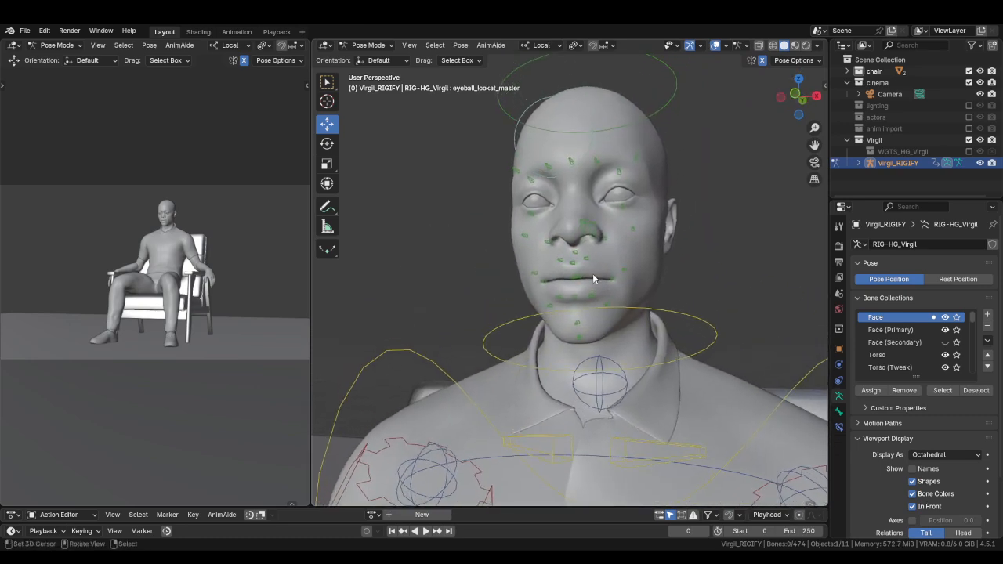
click(576, 289)
mouse_move(576, 289)
middle_down()
mouse_move(578, 279)
mouse_move(559, 282)
middle_up()
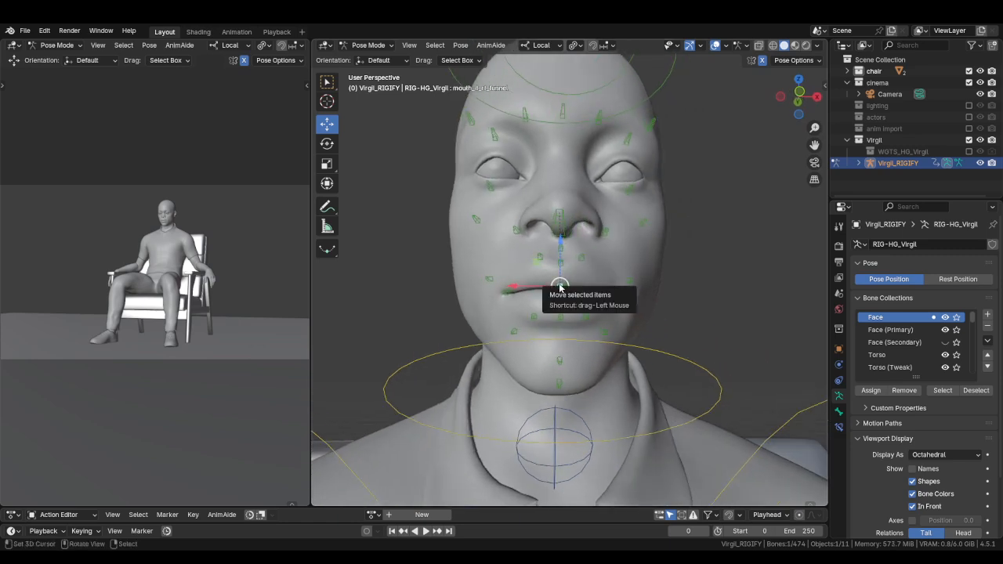
mouse_move(559, 280)
mouse_down()
mouse_move(564, 291)
mouse_move(565, 282)
mouse_up()
Pull the character's left mouth corner into a slight smile with its two controls and raise the left cheek squint control.
click(629, 282)
mouse_move(631, 258)
mouse_down()
mouse_move(629, 236)
mouse_move(617, 265)
mouse_move(625, 260)
mouse_up()
click(617, 296)
drag(574, 293, 586, 291)
click(643, 222)
drag(640, 181, 640, 171)
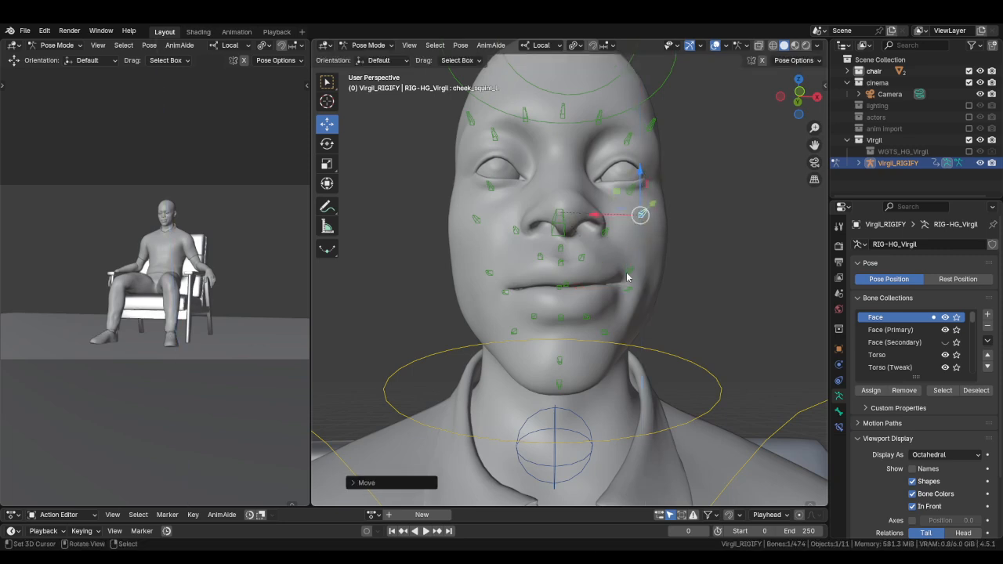
Raise the character's right mouth corner control slightly and lift the left upper lip with mouth_upper_up_L.
click(503, 294)
drag(492, 240, 493, 235)
click(586, 317)
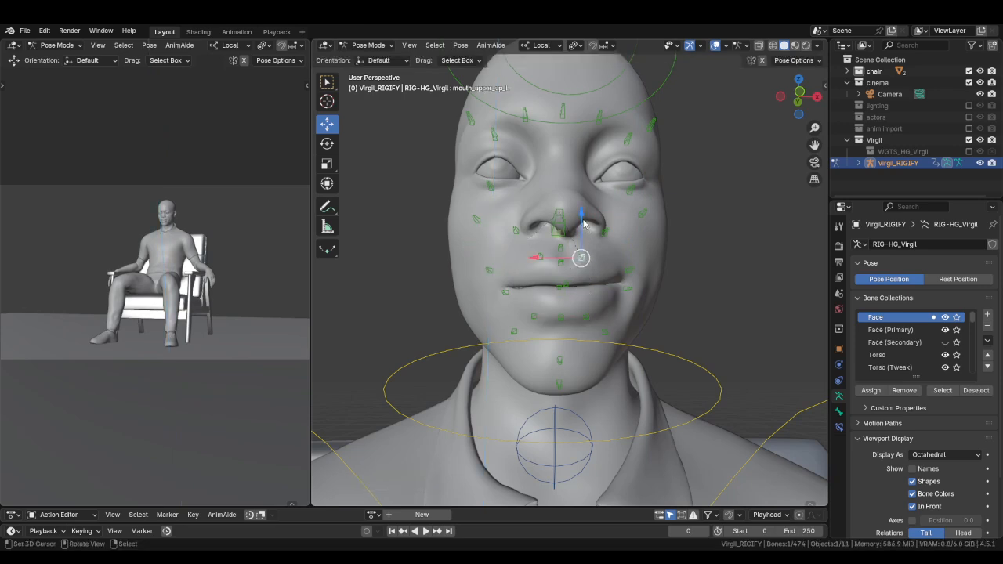
drag(583, 224, 584, 214)
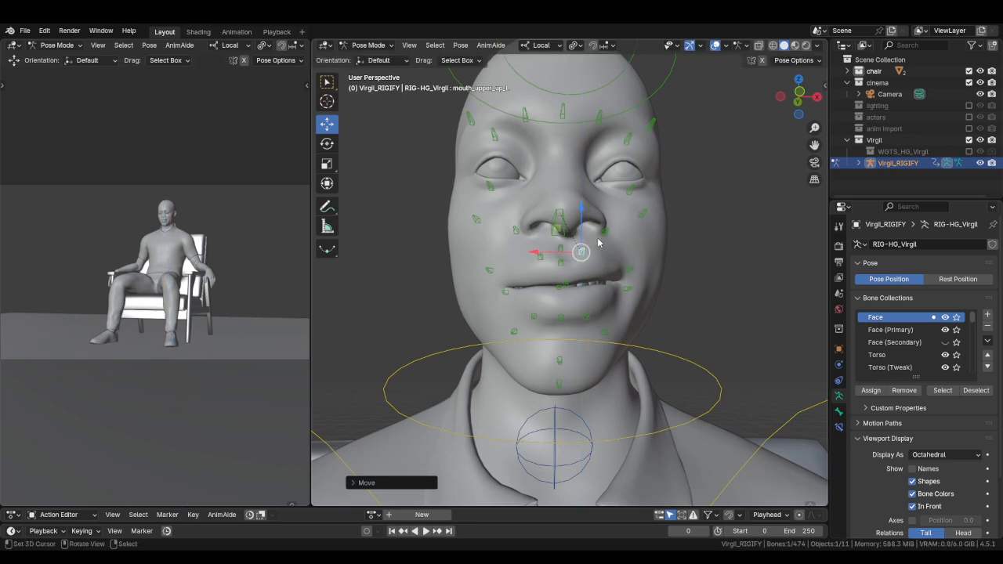
Switch the main viewport to Material Preview shading and frame the character's whole face.
mouse_move(577, 242)
middle_down()
mouse_move(604, 253)
mouse_move(589, 249)
middle_up()
key(2)
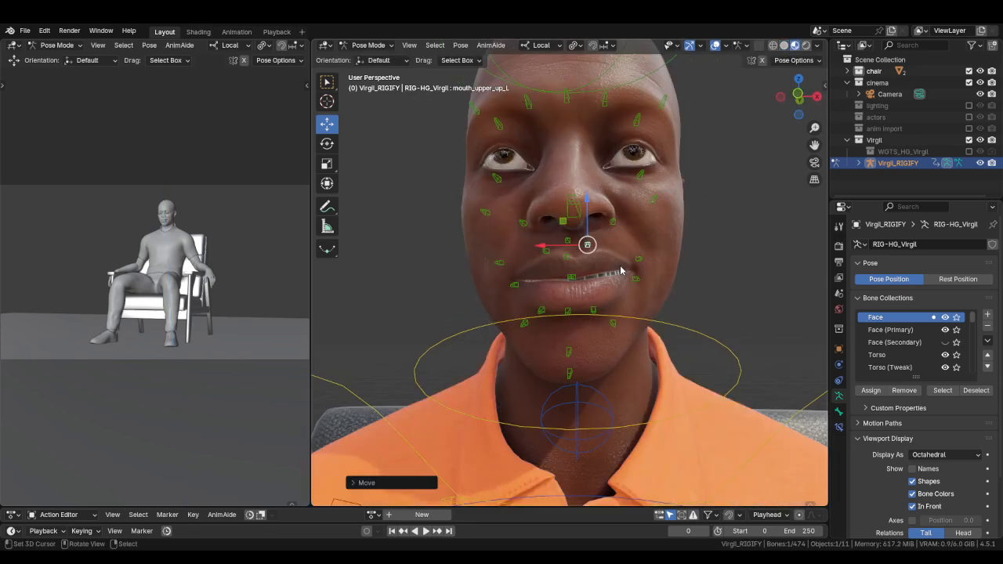
scroll(621, 270, down, 1)
mouse_move(619, 271)
middle_down()
mouse_move(590, 277)
mouse_move(613, 273)
middle_up()
shift+middle_drag(604, 168, 603, 192)
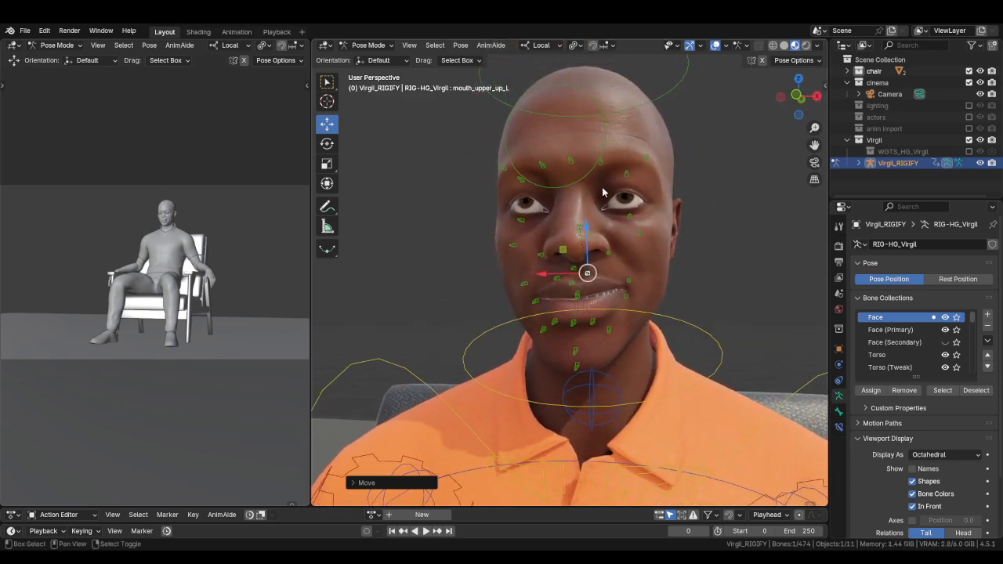
Pose the eyebrows by raising the left outer brow control and brow_inner_up and lowering brow_dwn_R slightly.
click(646, 159)
drag(647, 115, 646, 85)
click(572, 161)
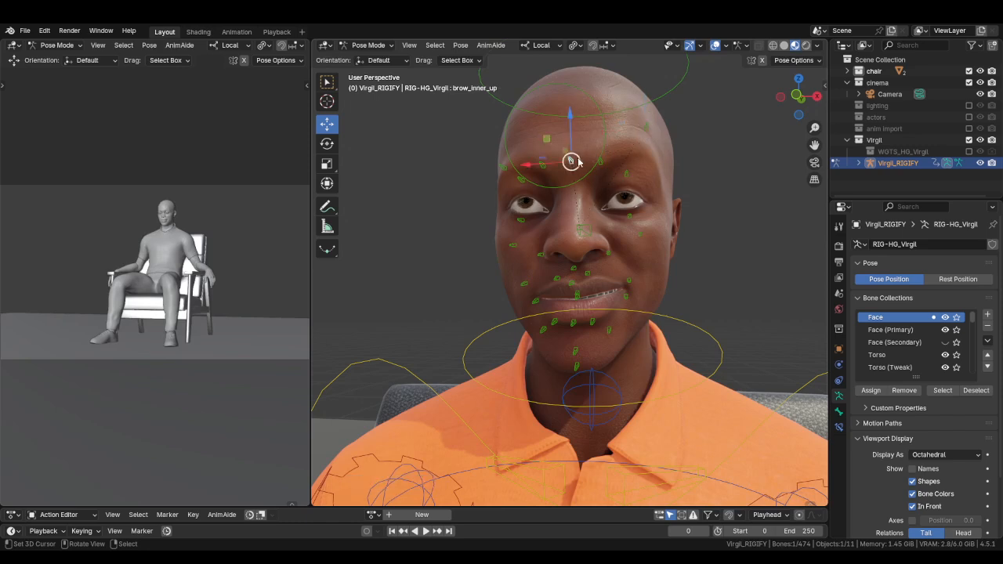
drag(570, 114, 569, 106)
drag(603, 150, 598, 181)
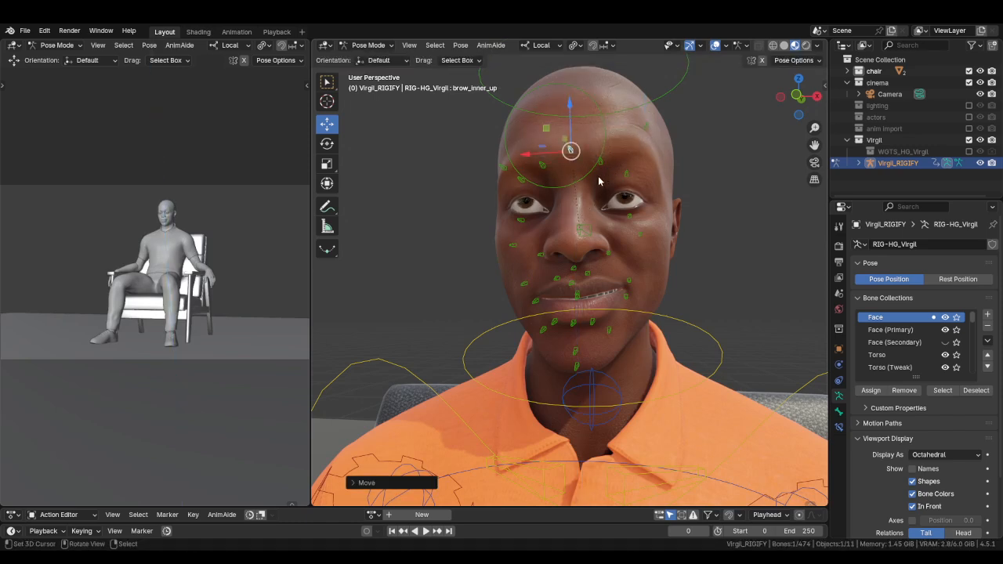
click(541, 166)
drag(542, 123, 541, 129)
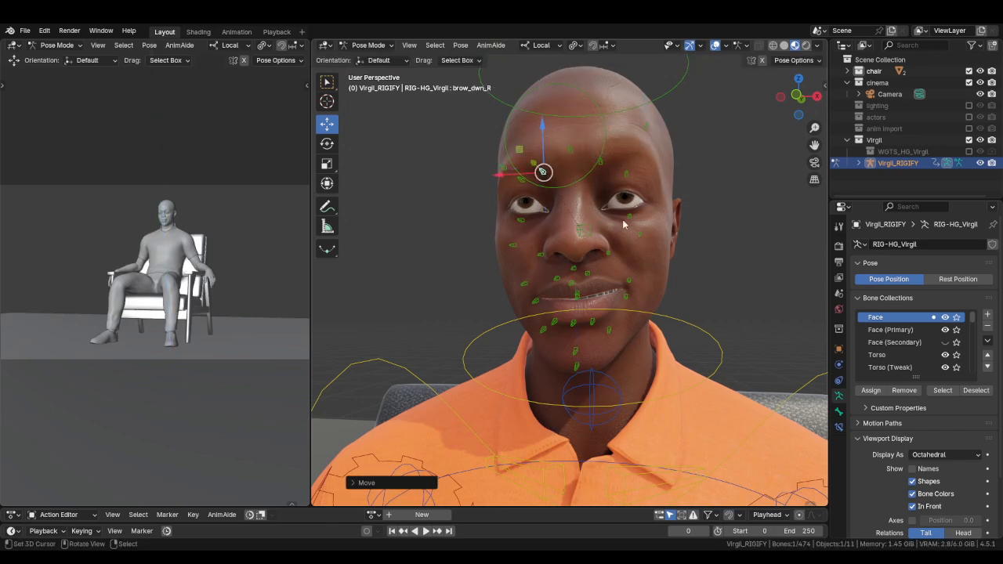
Raise the eye_squint_L and eye_squint_R controls slightly to tighten the lower eyelids.
click(629, 218)
drag(629, 178, 629, 171)
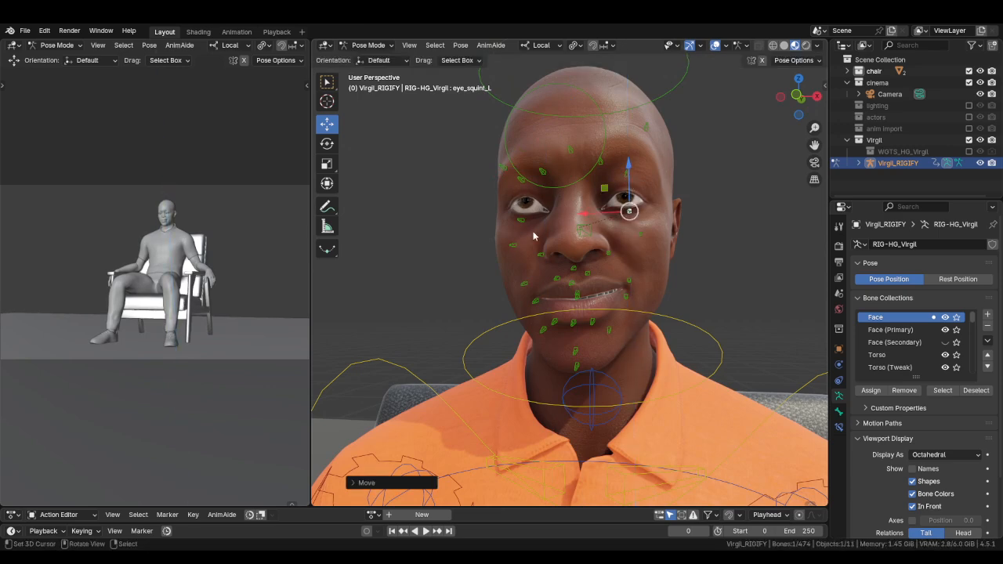
click(522, 221)
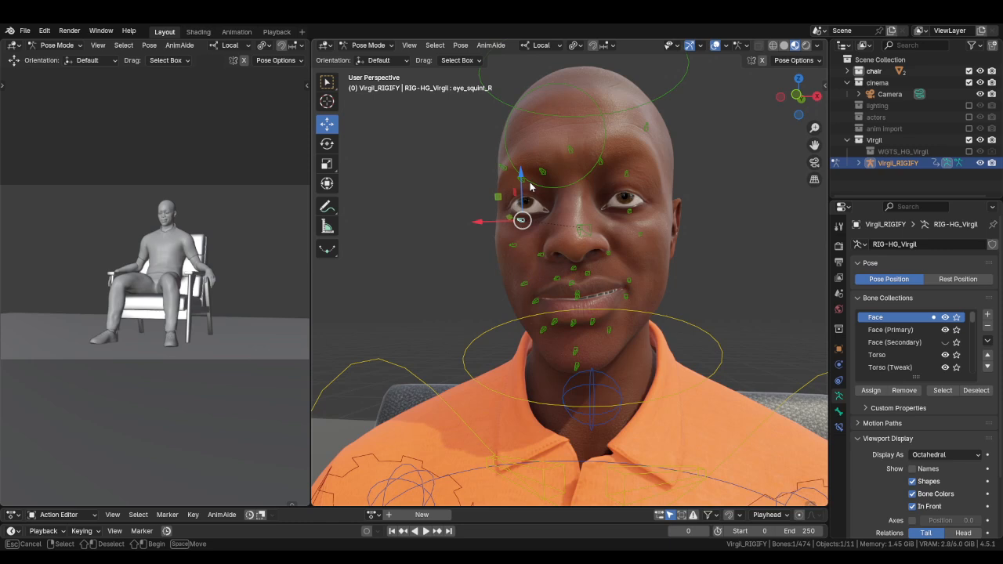
click(530, 186)
drag(524, 182, 522, 177)
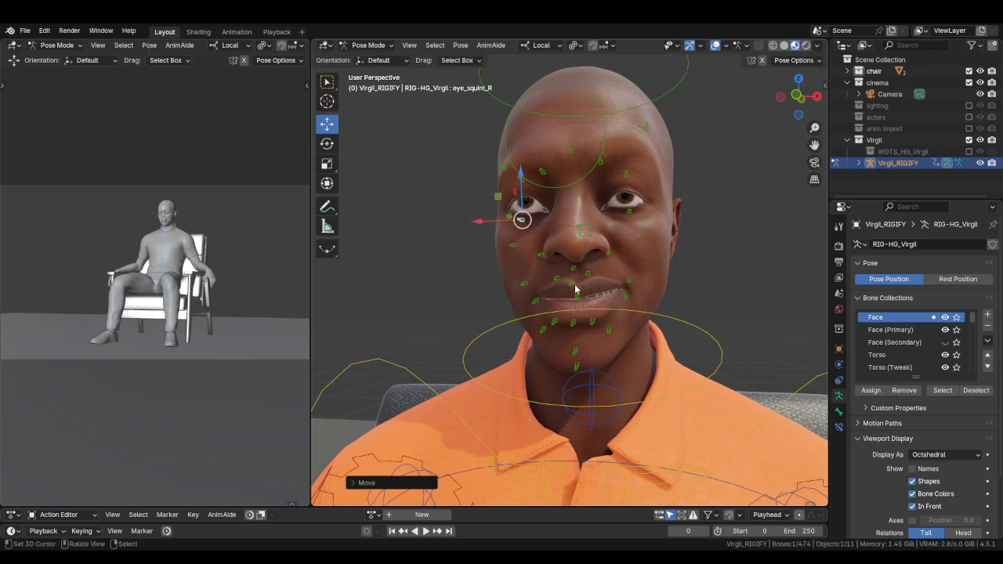
Part the lips to bare the teeth by adjusting pucker_cheekPuf, mouth_lower_down_L, mouth_lower_down_R and the right upper lip control.
mouse_move(578, 298)
middle_down()
mouse_move(508, 313)
mouse_move(600, 299)
mouse_move(576, 282)
middle_up()
click(577, 281)
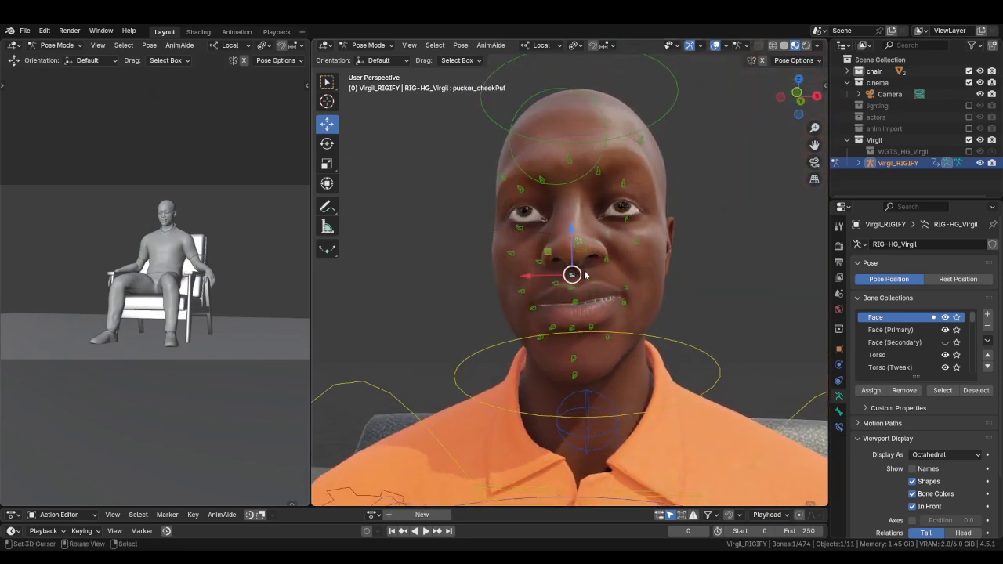
drag(587, 257, 549, 324)
click(593, 329)
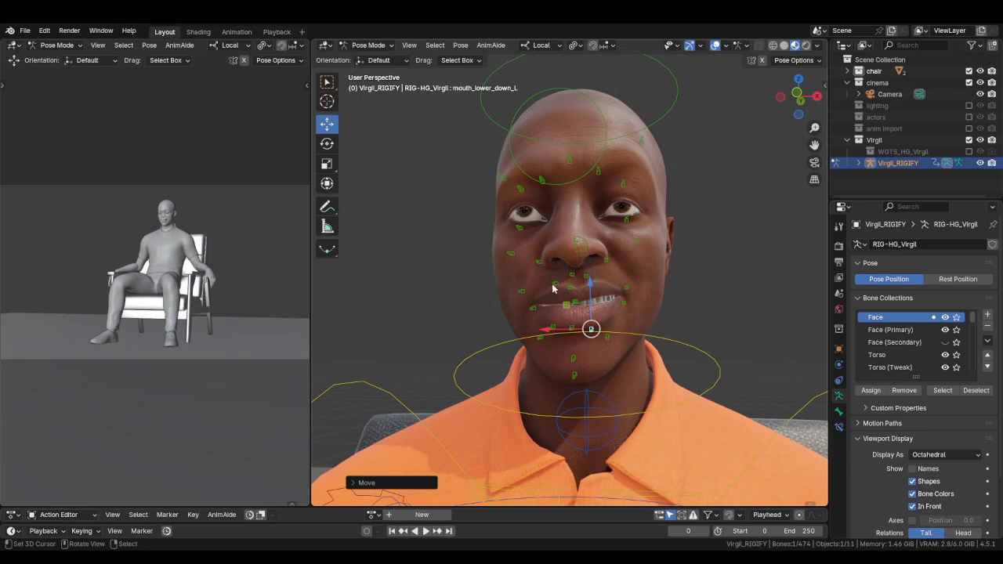
click(554, 284)
drag(554, 262, 551, 251)
click(553, 327)
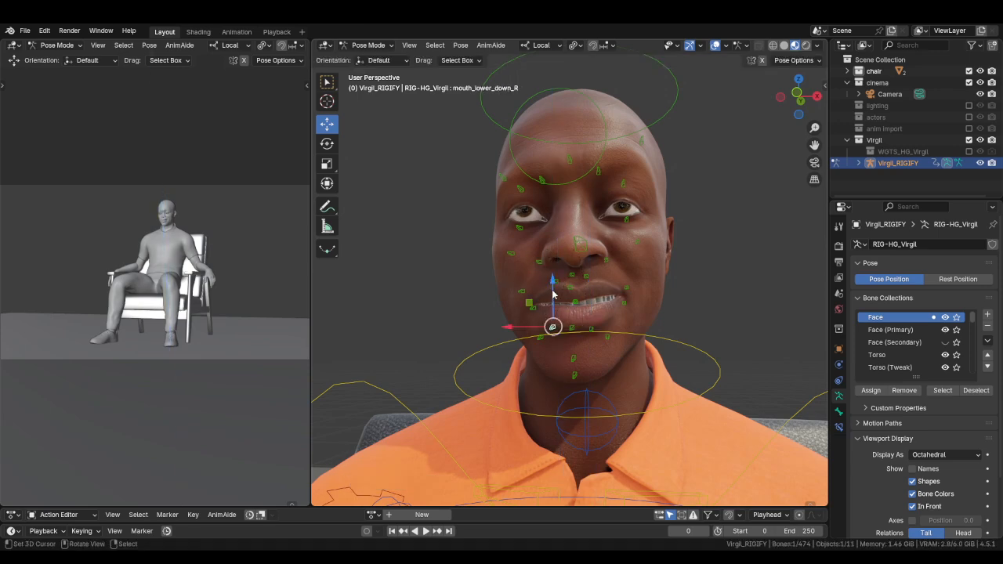
drag(552, 294, 554, 290)
Raise mouth_smile_frown_L slightly and pull mouth_dimple_R outward to widen the smile.
click(628, 288)
drag(629, 258, 629, 252)
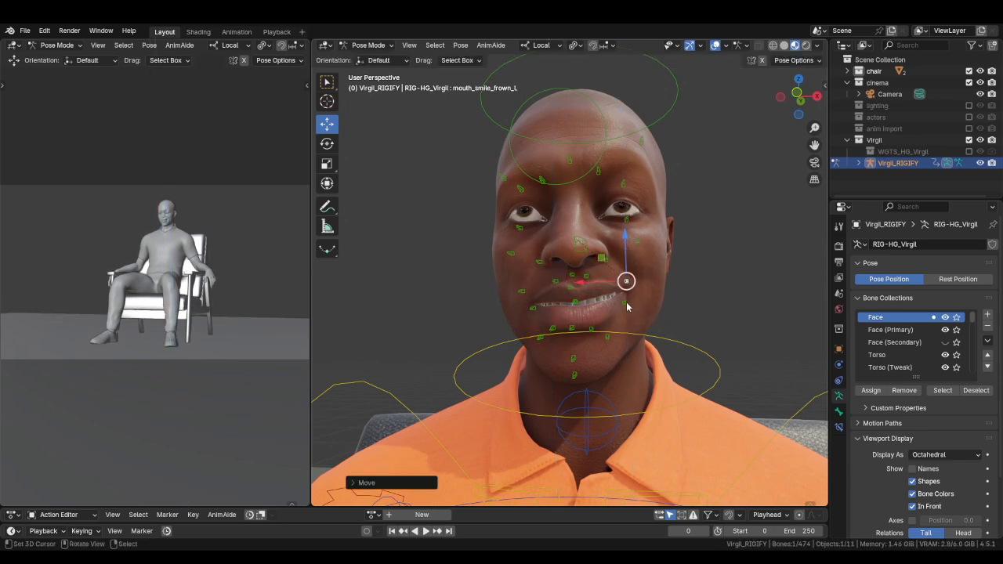
click(532, 307)
drag(495, 307, 490, 307)
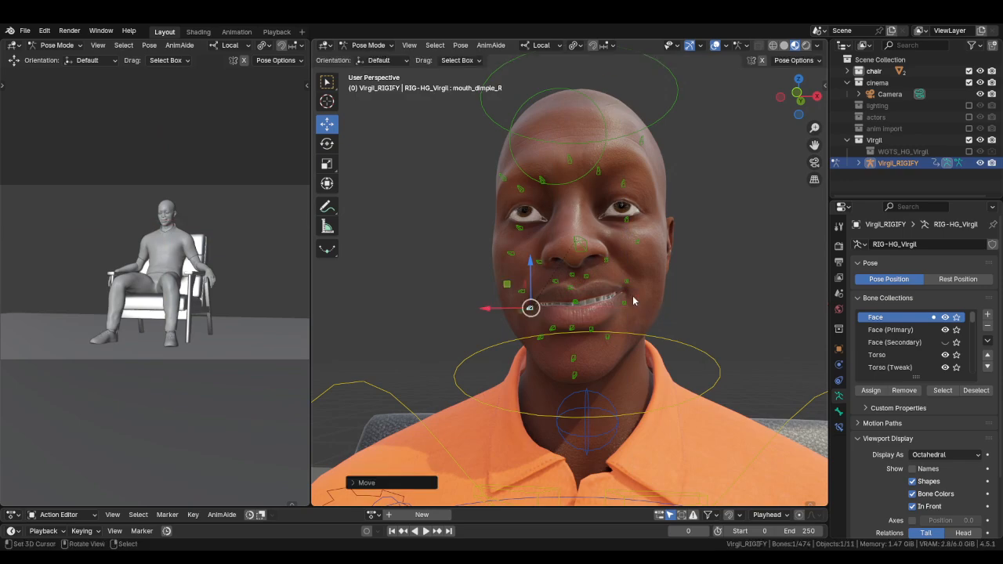
Return the rig to Object Mode, deselect everything and frame the character's seated upper body.
scroll(634, 300, down, 3)
key(ctrl+Tab)
key(alt+a)
scroll(629, 303, down, 3)
shift+middle_drag(601, 354, 611, 307)
middle_drag(619, 319, 610, 343)
Switch the camera viewport to Rendered shading and enable the lighting collection.
key(z)
click(198, 260)
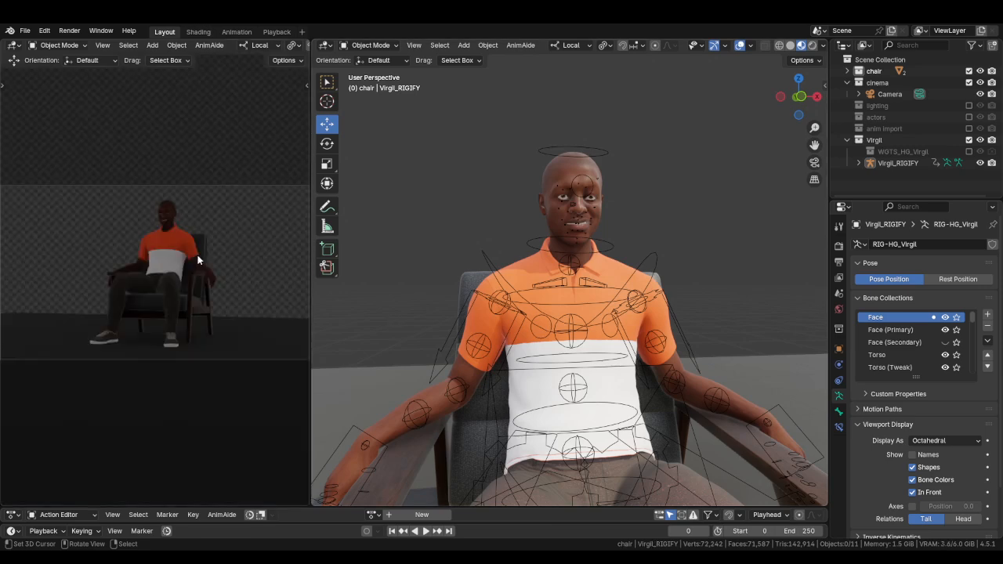
click(969, 105)
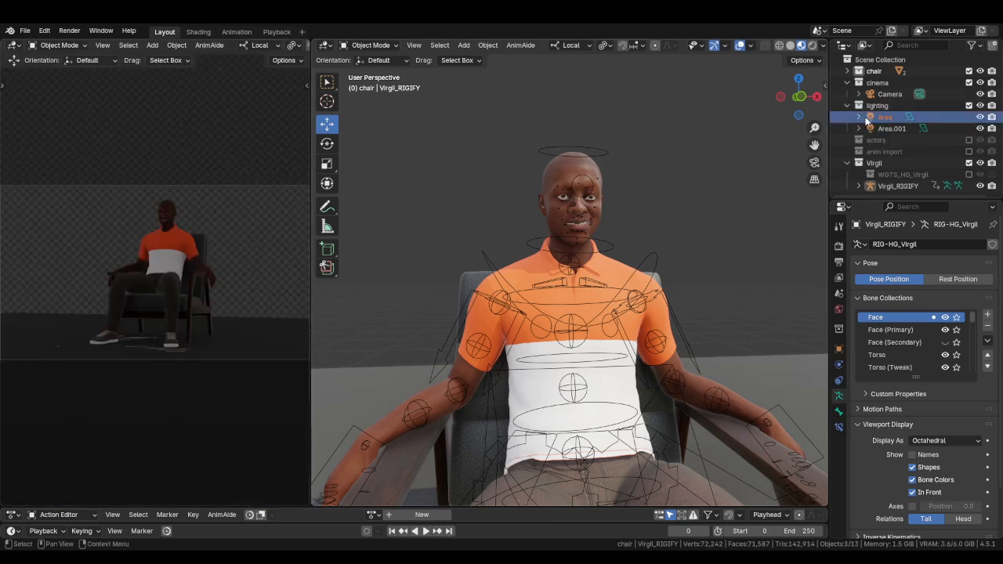
In right side view, position the Area light in front of and above the seated character, tilted down toward the upper body.
click(885, 116)
key(KP_3)
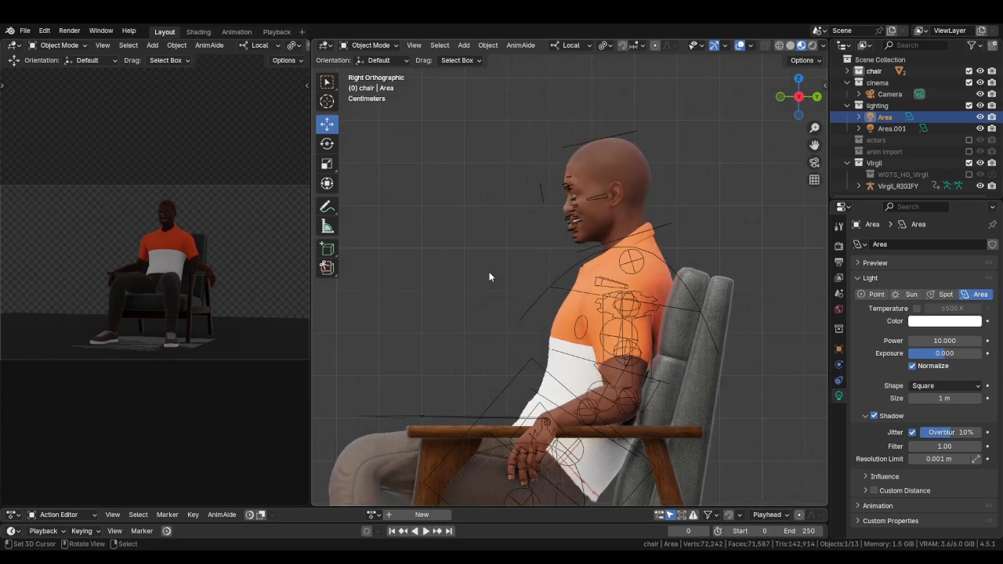
scroll(486, 278, down, 5)
key(g)
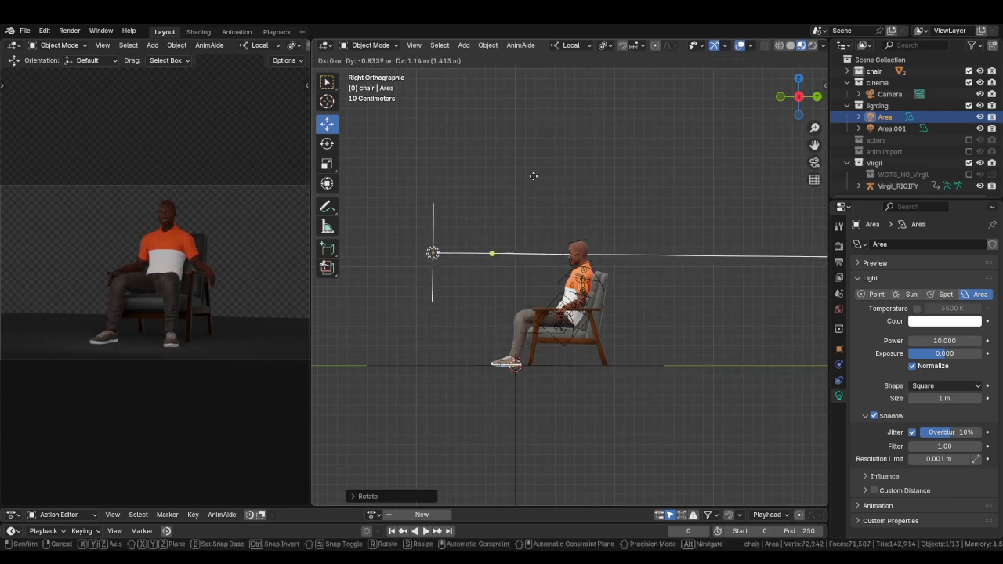
click(593, 177)
key(r)
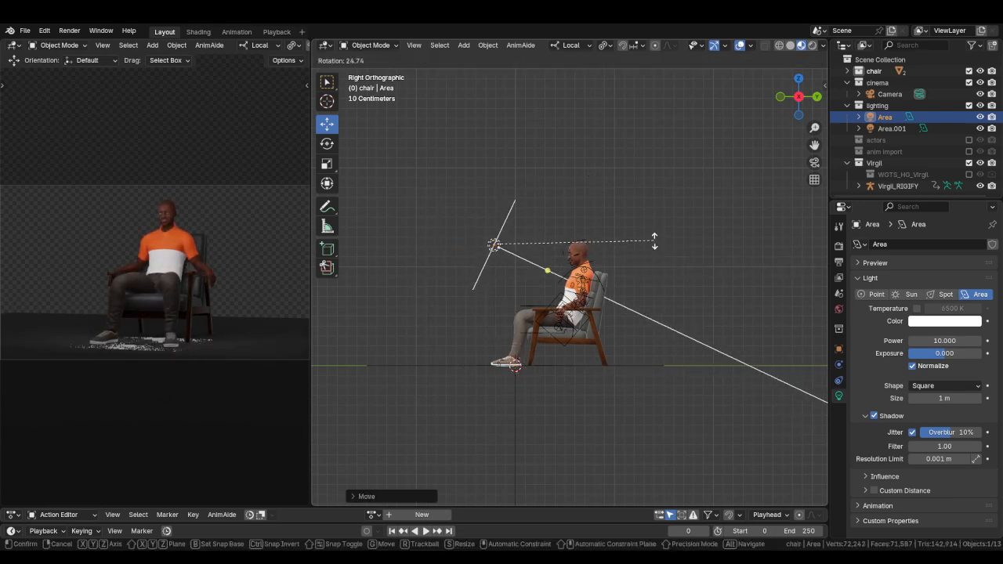
click(653, 237)
key(g)
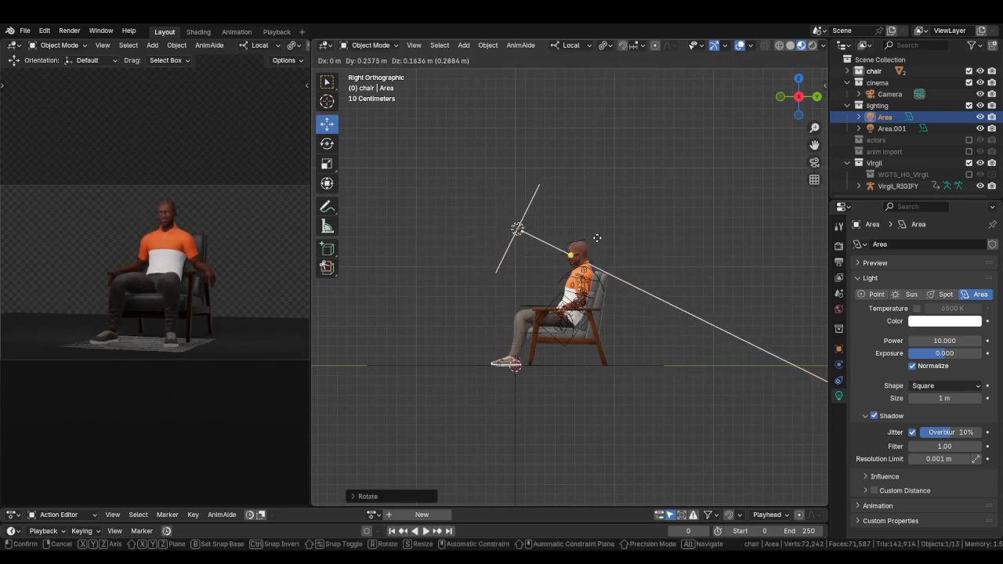
click(597, 235)
Place the Area.001 light behind and above the chair and rotate it to aim diagonally down at the character's back.
click(891, 129)
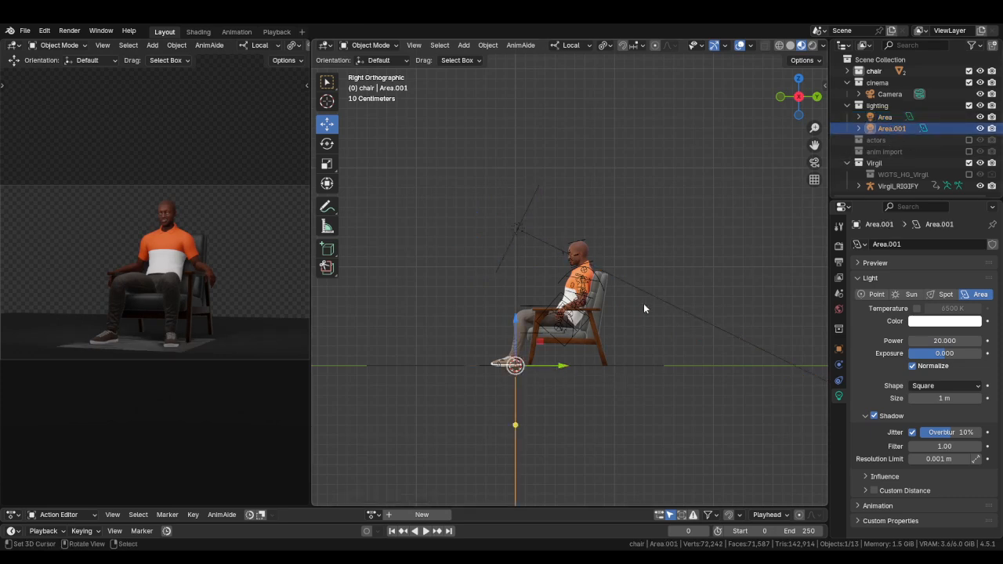
key(r)
click(556, 441)
key(g)
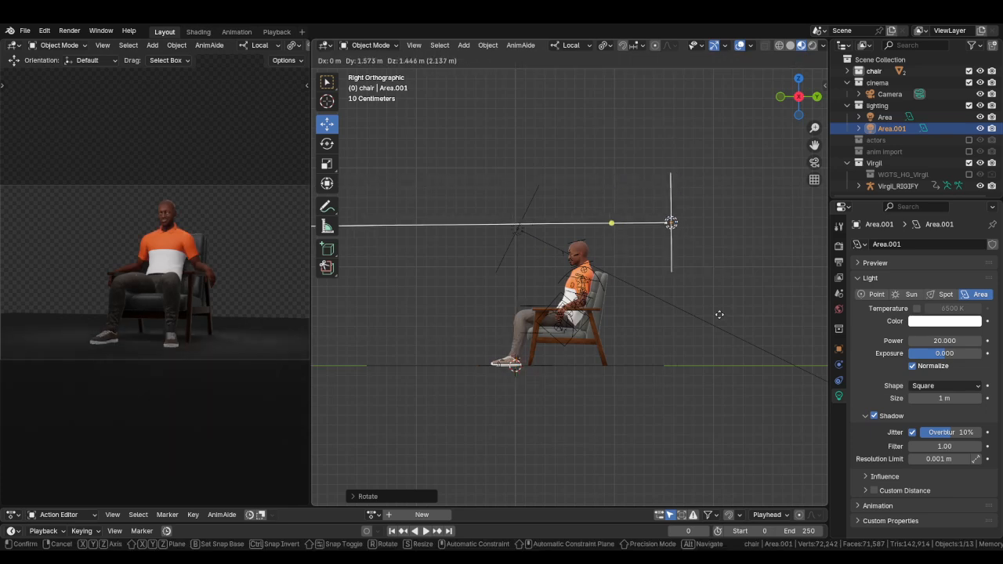
click(744, 326)
key(r)
click(777, 321)
key(g)
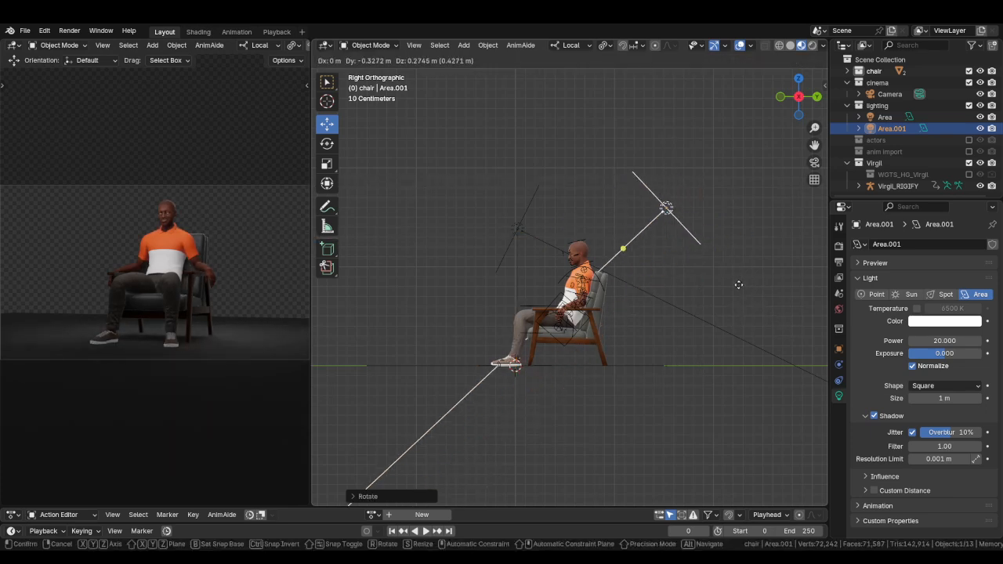
click(705, 291)
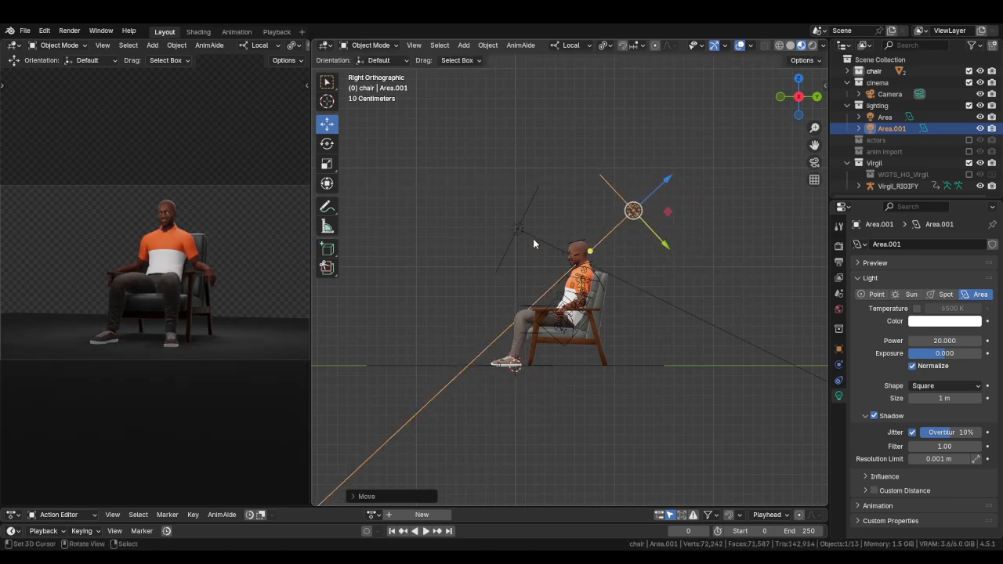
Save Virgil.blend and render the current frame.
key(ctrl+s)
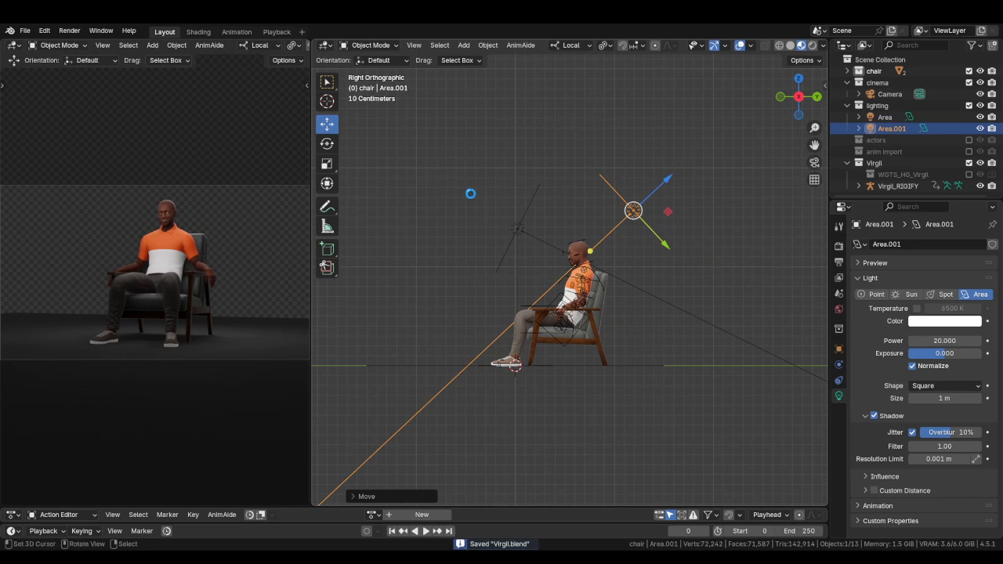
key(F12)
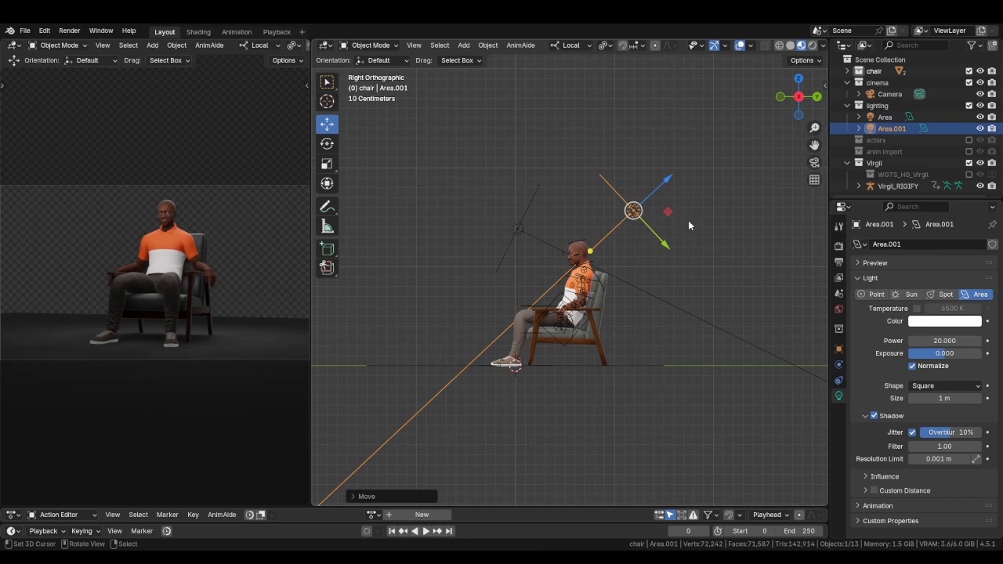
Clear the rotation of the Area.001 light and move it directly above the character's head, pointing straight down.
key(alt+r)
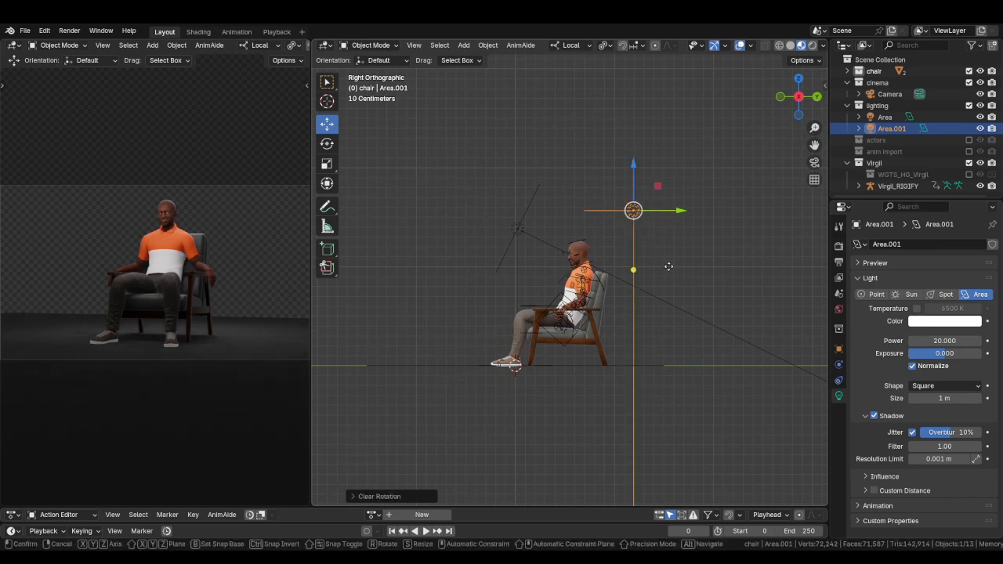
key(g)
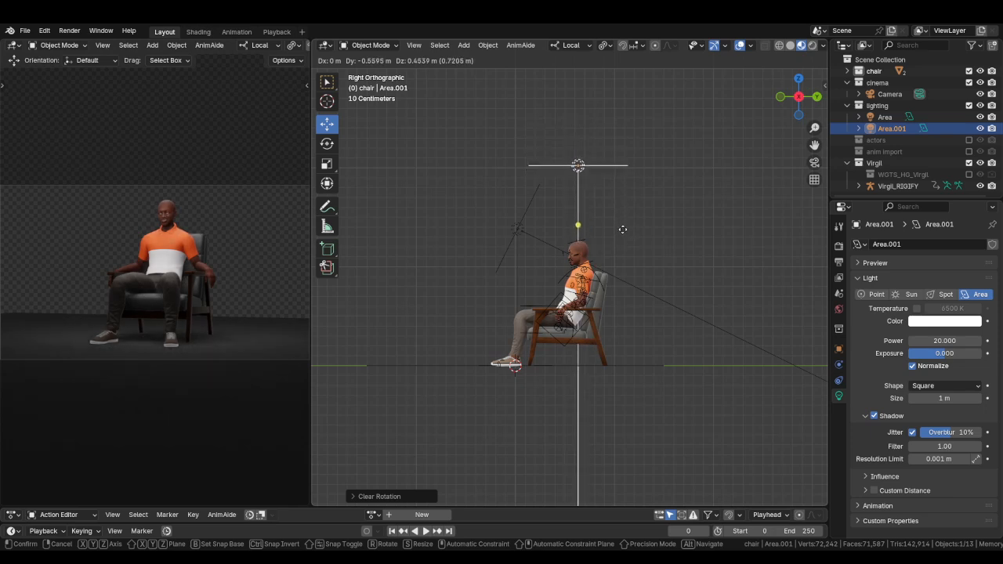
click(623, 226)
Rotate the Area light to shine horizontally and position it in front of the character at upper-chest height.
click(523, 230)
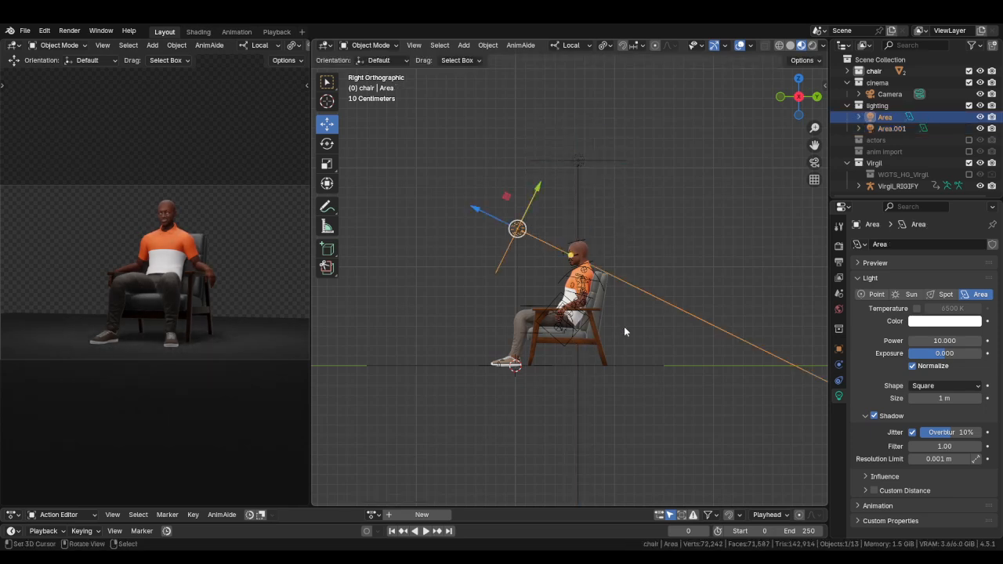
key(r)
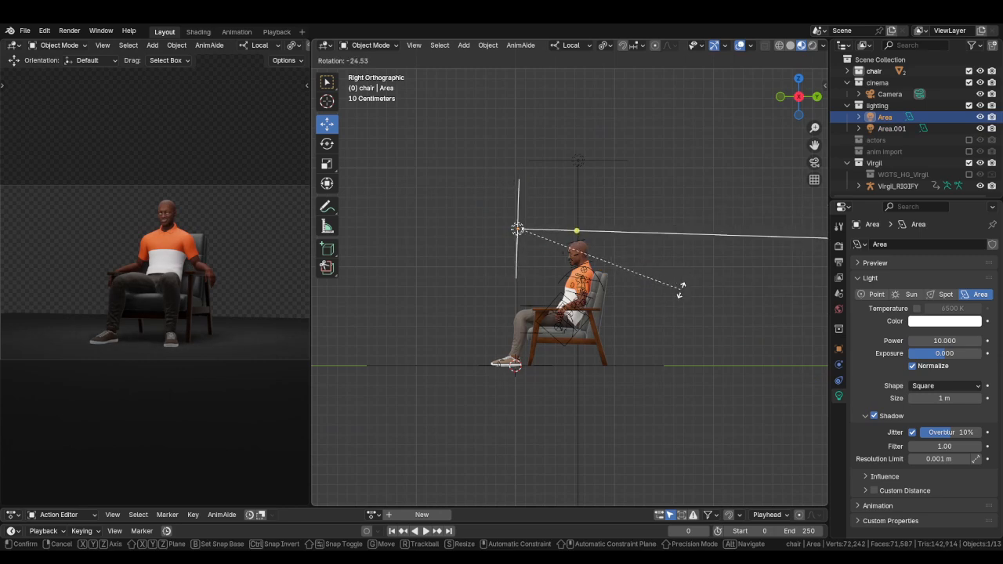
click(615, 337)
key(g)
click(609, 334)
key(r)
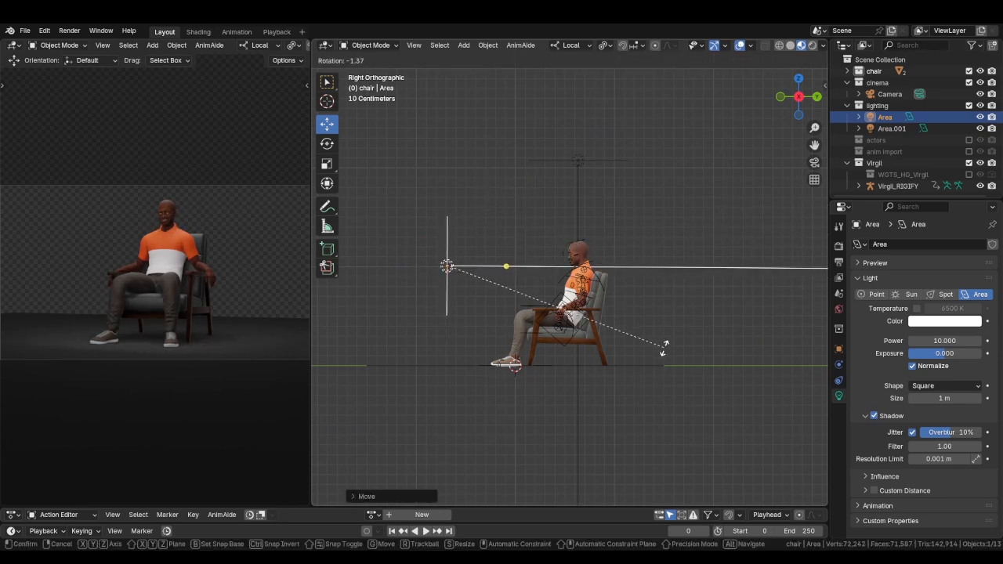
click(603, 335)
key(g)
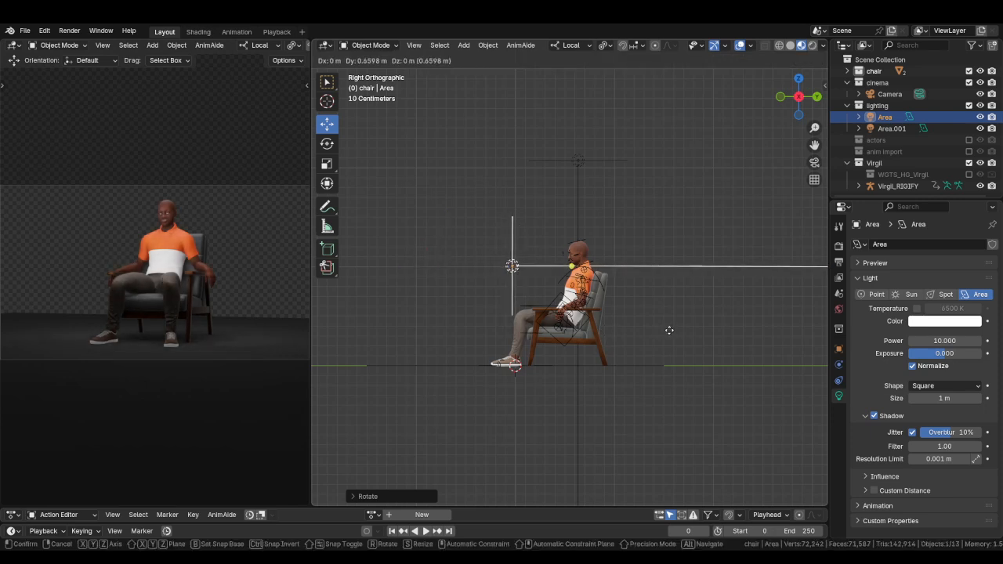
click(666, 331)
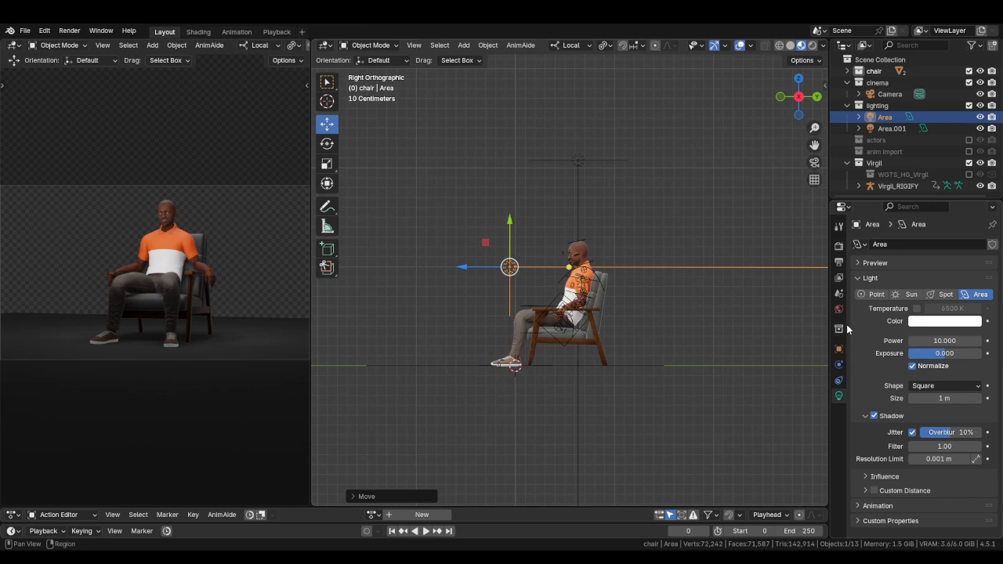
Set the Area light's color to light blue and save the file.
click(936, 322)
drag(927, 177, 923, 171)
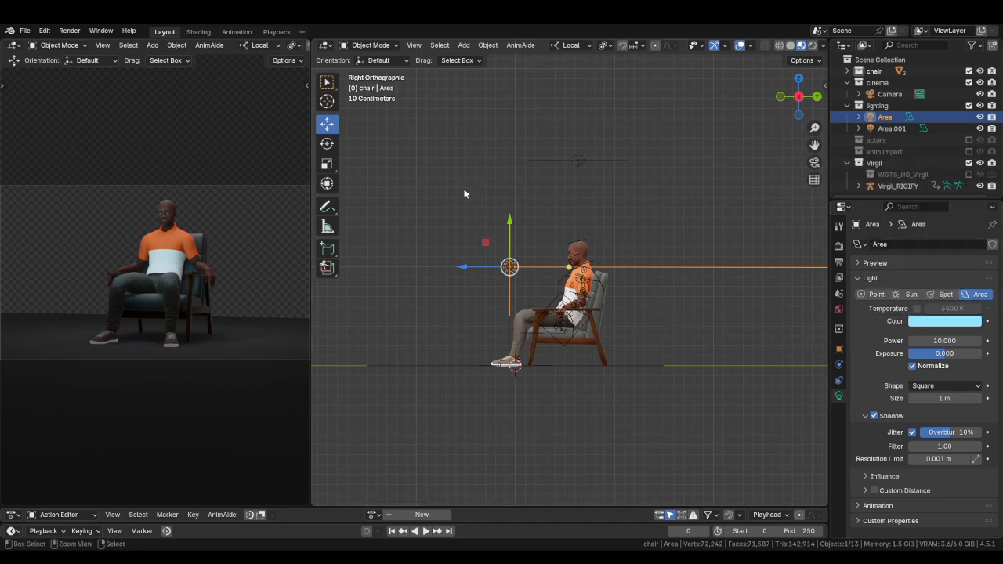
key(ctrl+s)
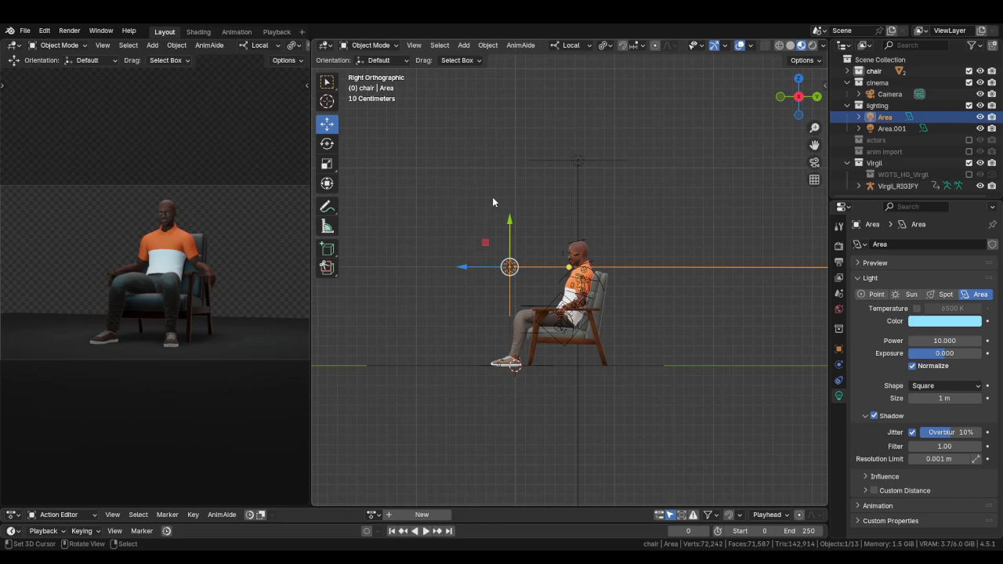
Select the Virgil_RIGIFY armature, enter Pose Mode and frame the character's left arm.
scroll(610, 253, up, 3)
middle_drag(610, 255, 648, 326)
click(642, 289)
scroll(666, 314, up, 4)
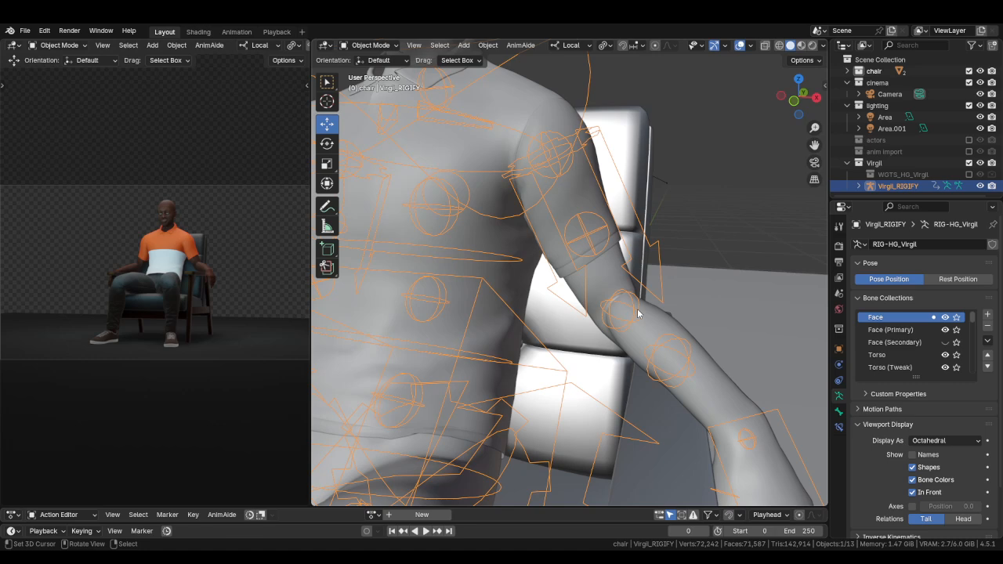
key(ctrl+Tab)
Twist the two left upper arm tweak controls slightly around the arm's length with the Rotate tool.
click(593, 239)
middle_drag(593, 240, 604, 252)
shift+click(555, 160)
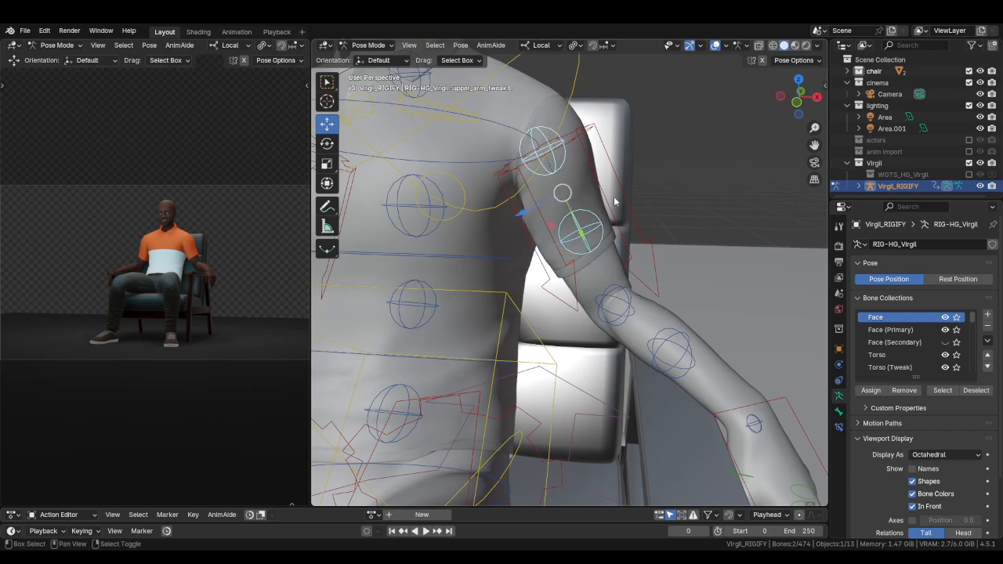
key(shift+space)
key(r)
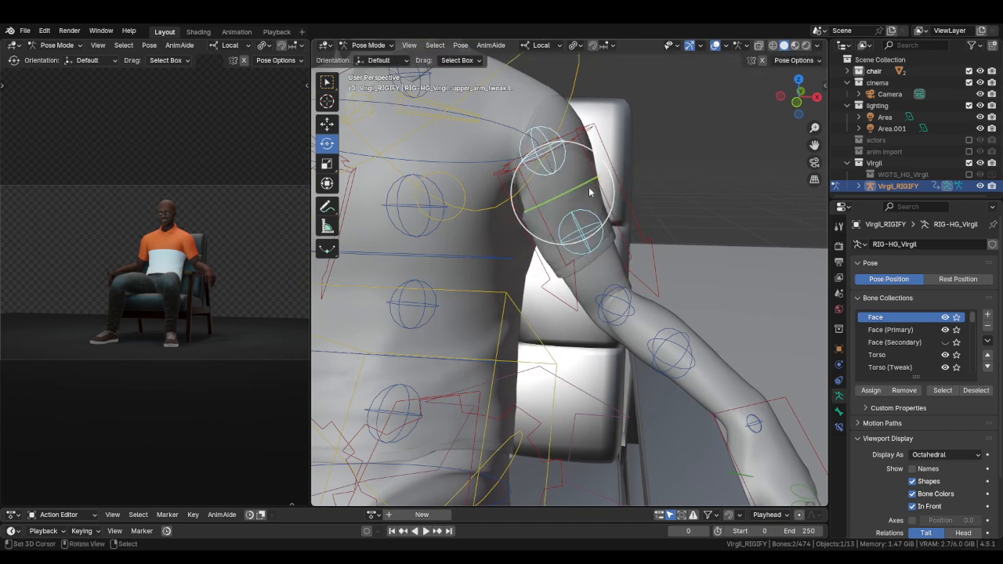
drag(590, 191, 574, 177)
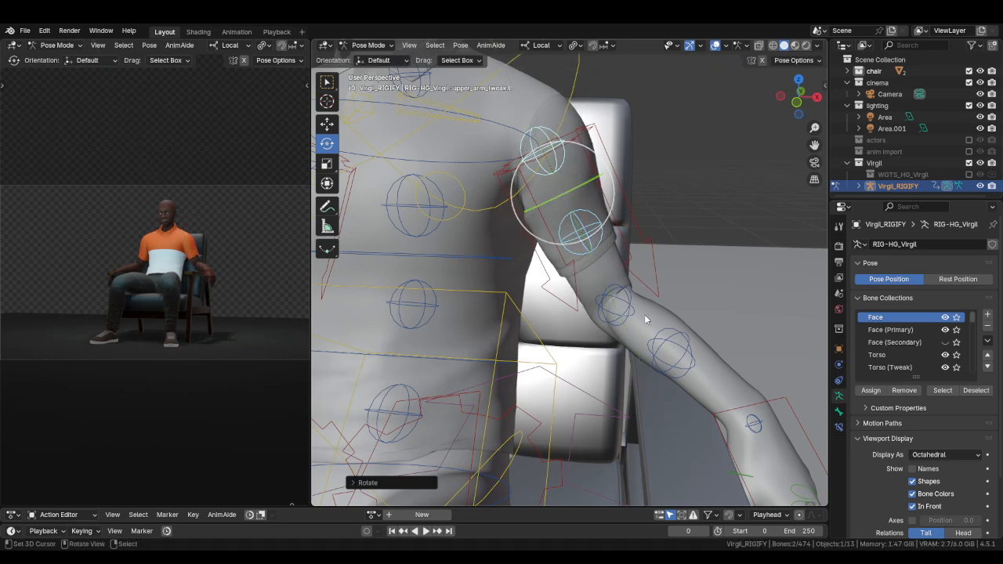
Twist the left elbow tweak control slightly and clear the rotation of the two left upper arm tweak controls.
click(615, 304)
drag(624, 270, 631, 274)
click(586, 231)
click(541, 164)
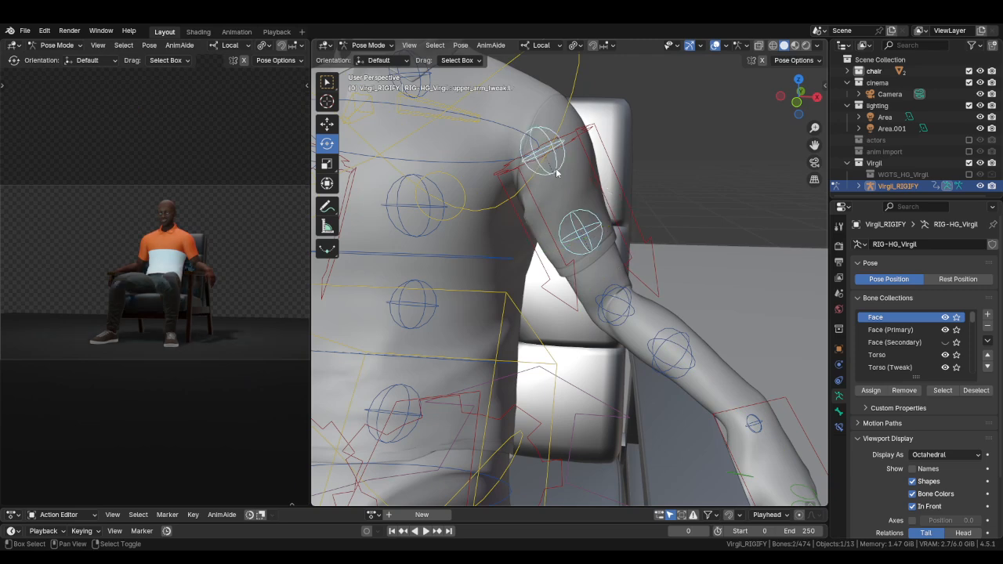
key(alt+r)
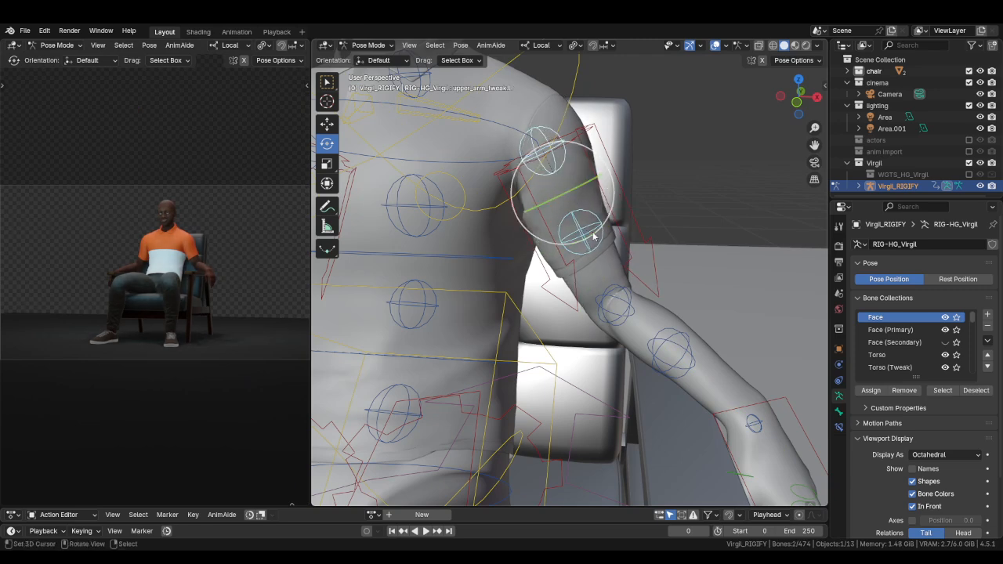
Rotate the left elbow tweak and forearm_tweak.L.001 controls together slightly around their local Y axis.
right_click(623, 300)
shift+right_click(669, 345)
key(r)
key(y)
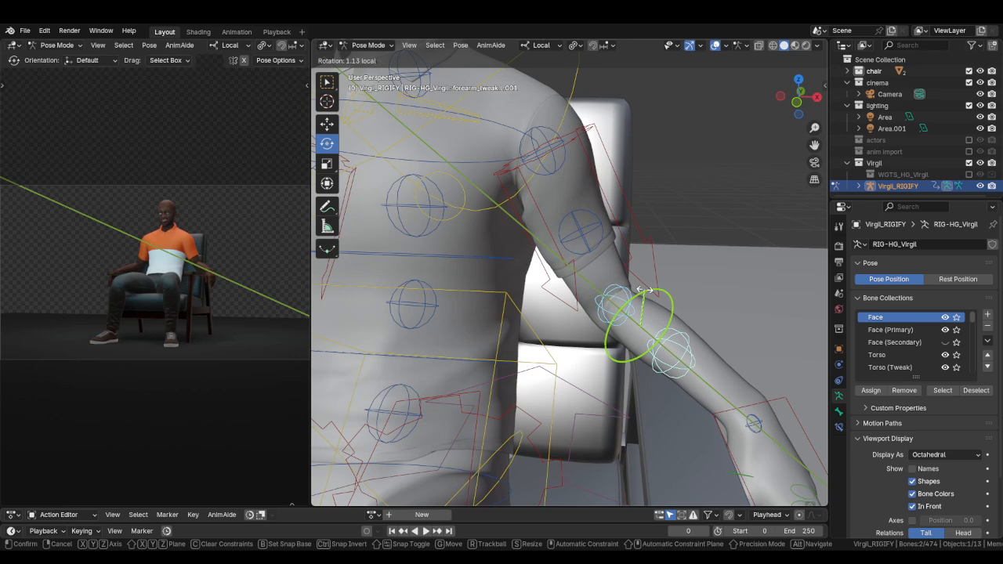
click(650, 292)
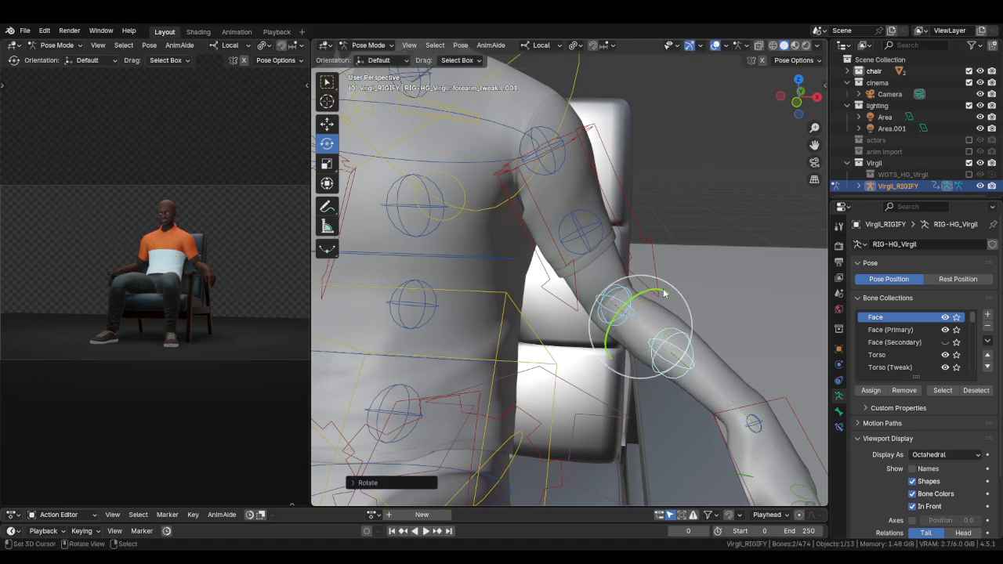
scroll(689, 292, down, 3)
middle_drag(703, 291, 619, 316)
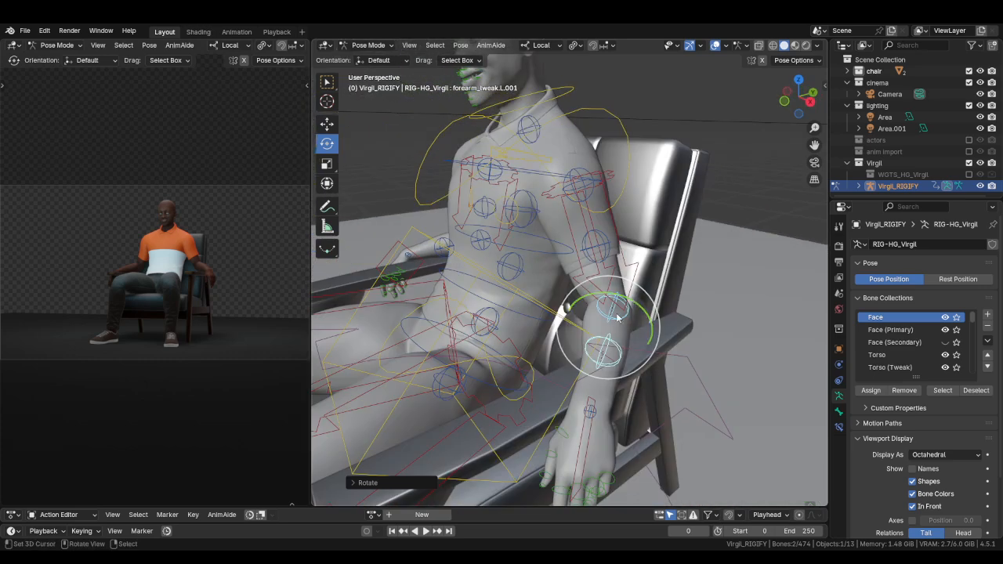
Rotate the left elbow and forearm tweak controls a little further and twist the upper_arm_tweak.L control around the arm's length.
drag(625, 297, 620, 294)
click(586, 190)
middle_drag(590, 196, 620, 179)
mouse_move(580, 180)
mouse_down()
mouse_move(581, 163)
mouse_move(589, 174)
mouse_up()
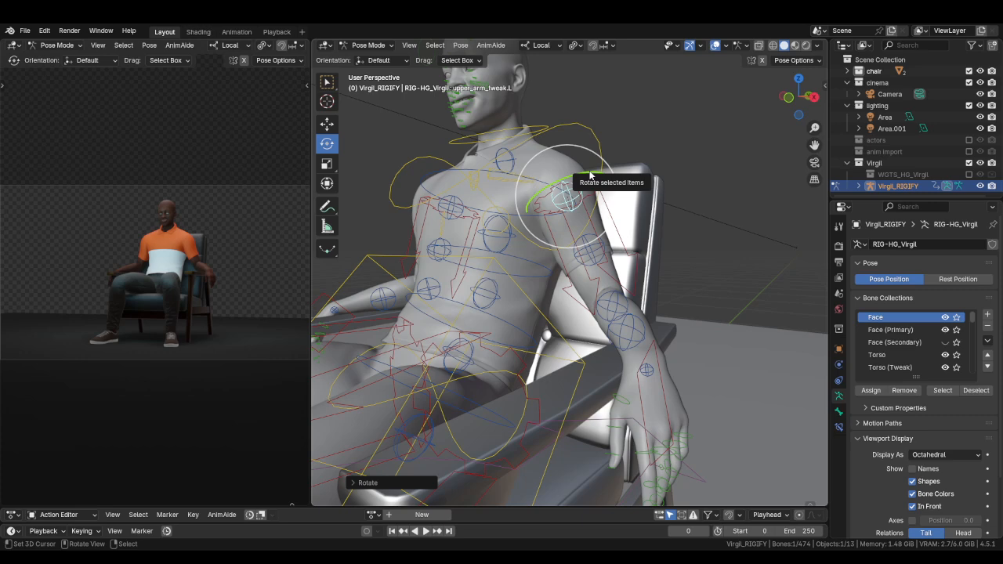
drag(590, 176, 574, 169)
drag(590, 236, 593, 234)
middle_drag(594, 234, 624, 295)
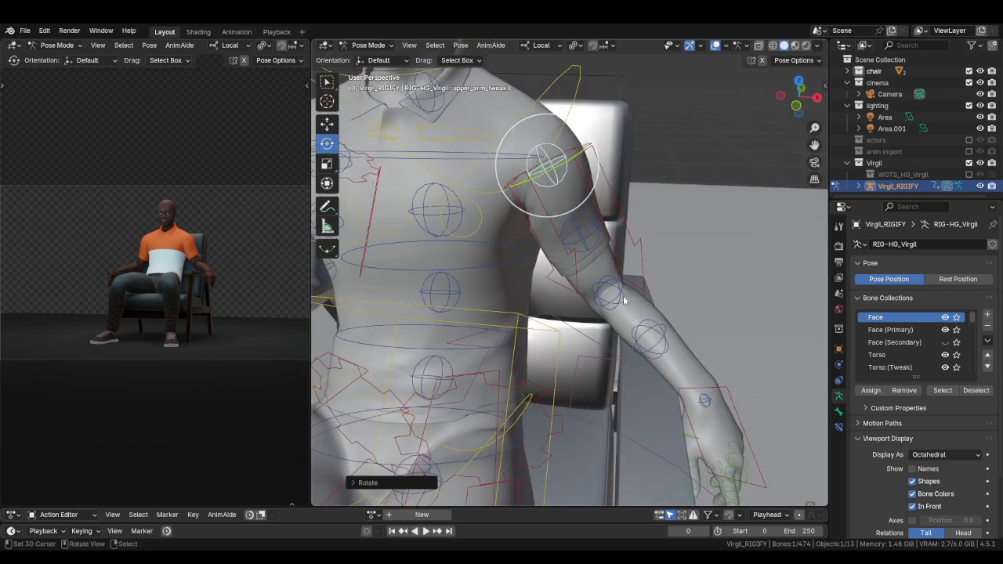
Twist the left upper arm IK control slightly around the arm's length.
click(629, 227)
drag(572, 182, 577, 182)
scroll(582, 220, down, 3)
shift+middle_drag(583, 226, 631, 199)
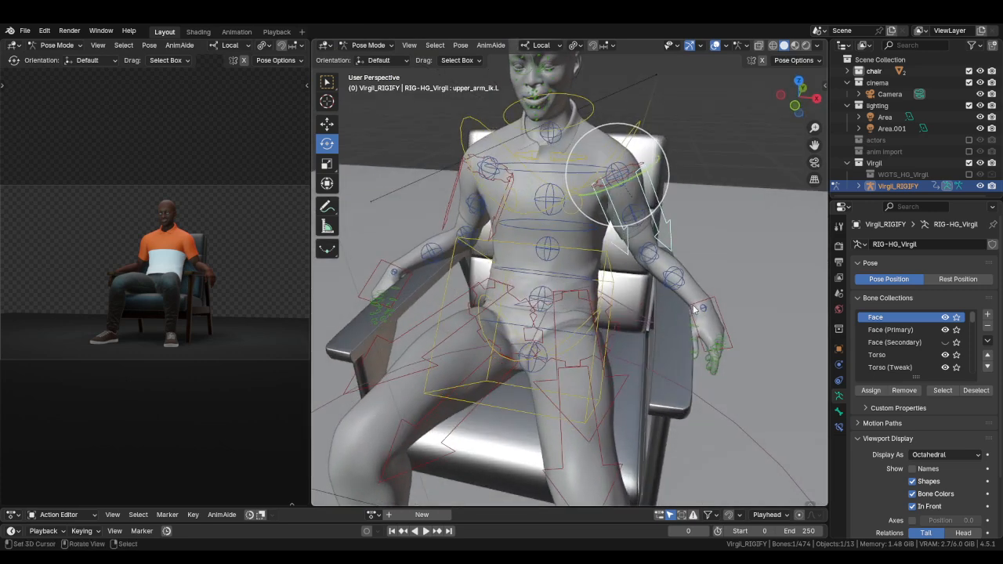
Hide the Arm.L (Tweak) and Arm.R (Tweak) rig layers.
click(697, 310)
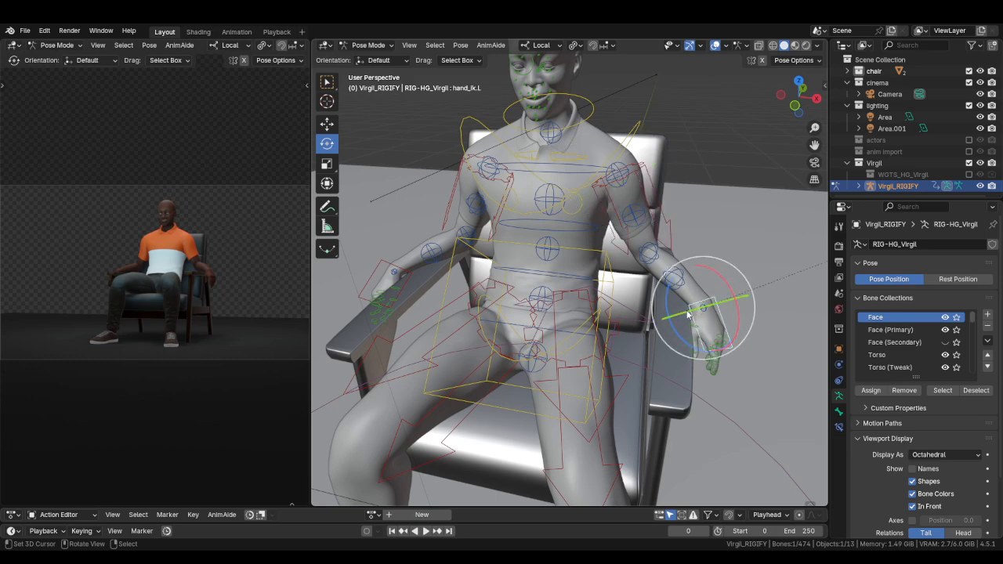
scroll(702, 306, up, 3)
scroll(705, 304, down, 4)
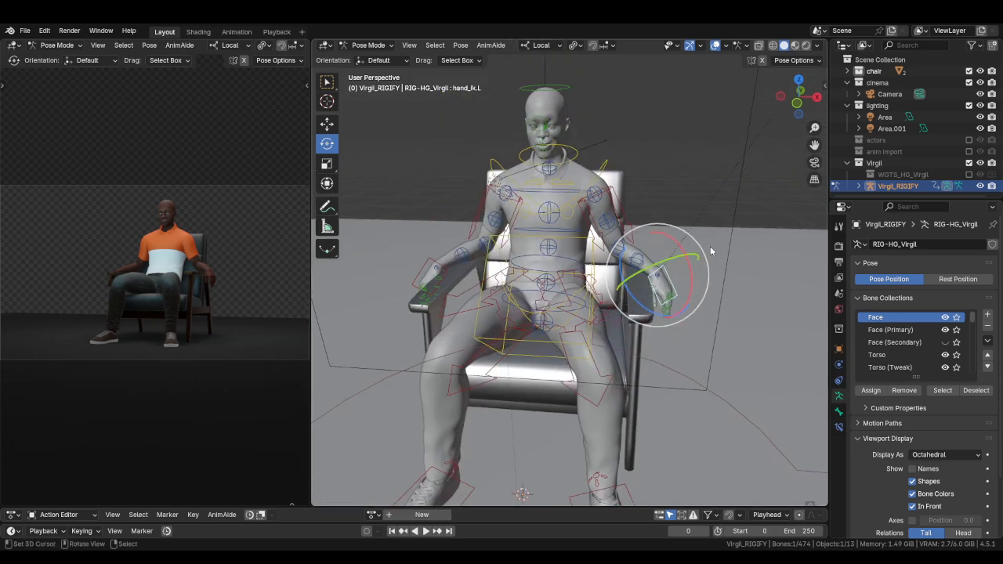
scroll(650, 251, up, 2)
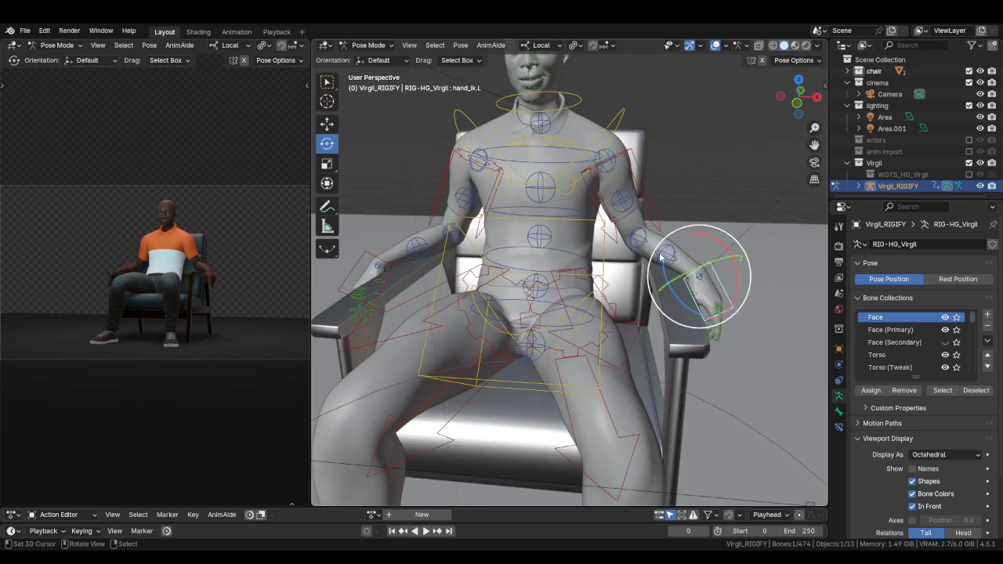
shift+click(637, 240)
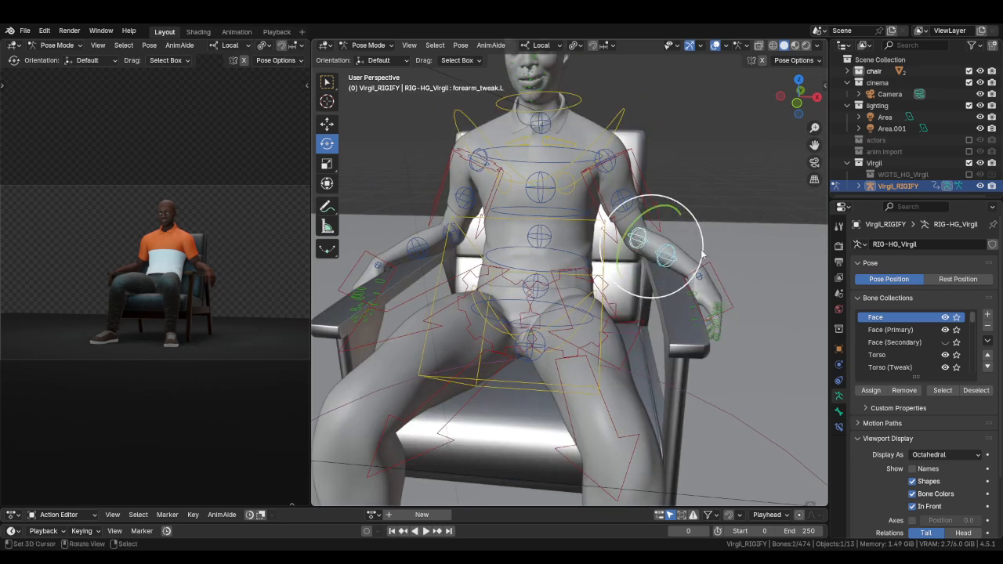
key(n)
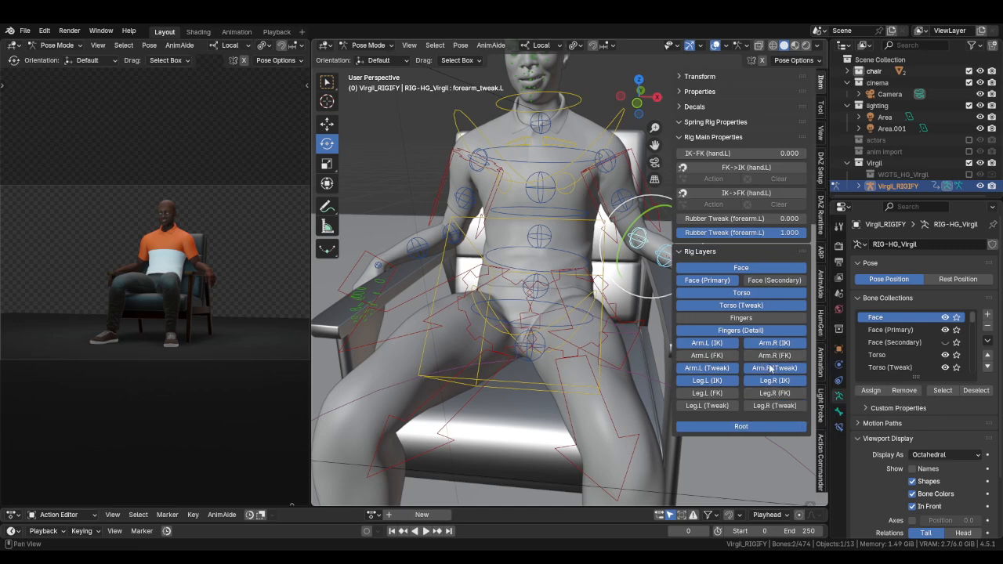
click(720, 366)
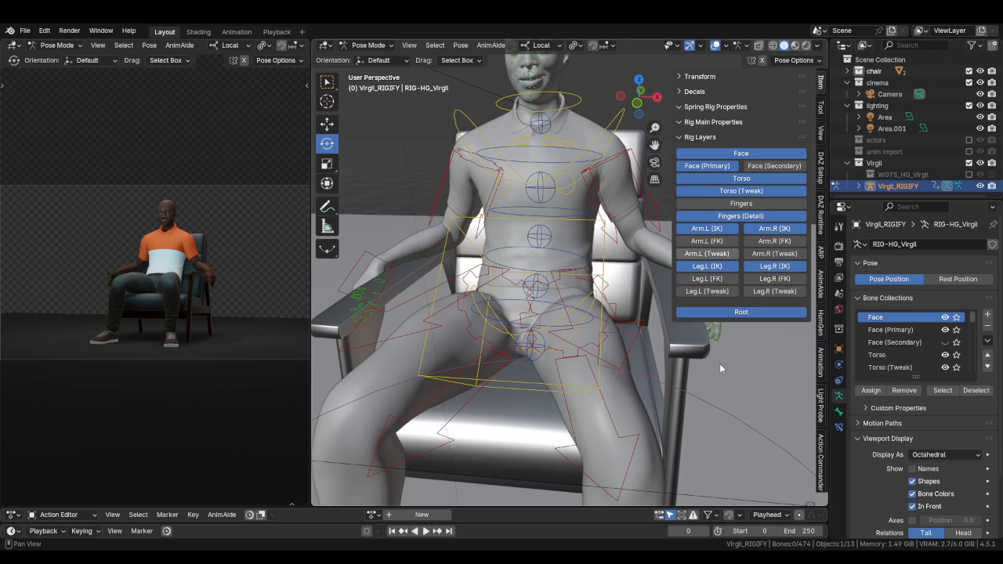
key(n)
Rotate the left hand IK control freely with trackball rotation.
click(714, 295)
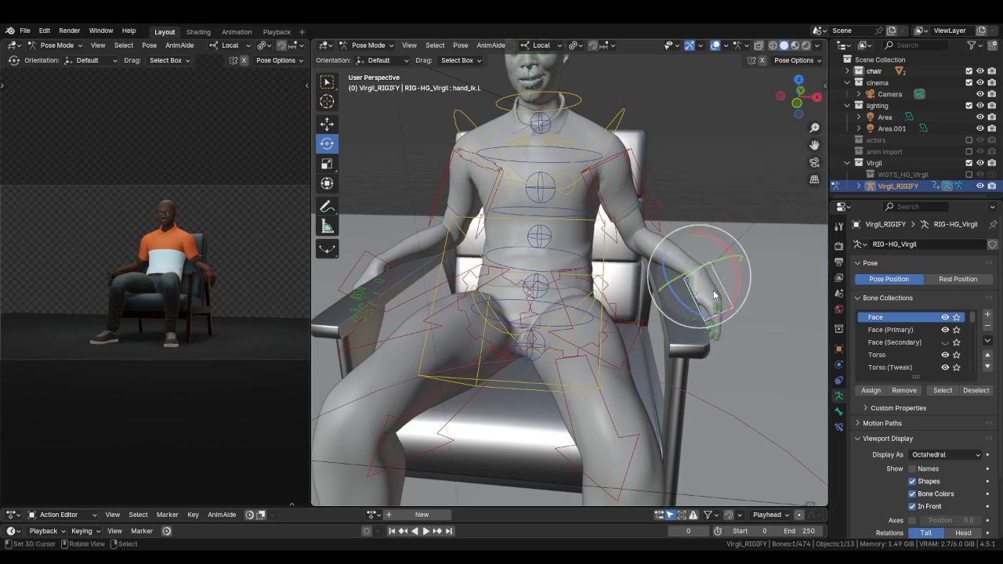
key(r)
key(r)
click(722, 277)
key(g)
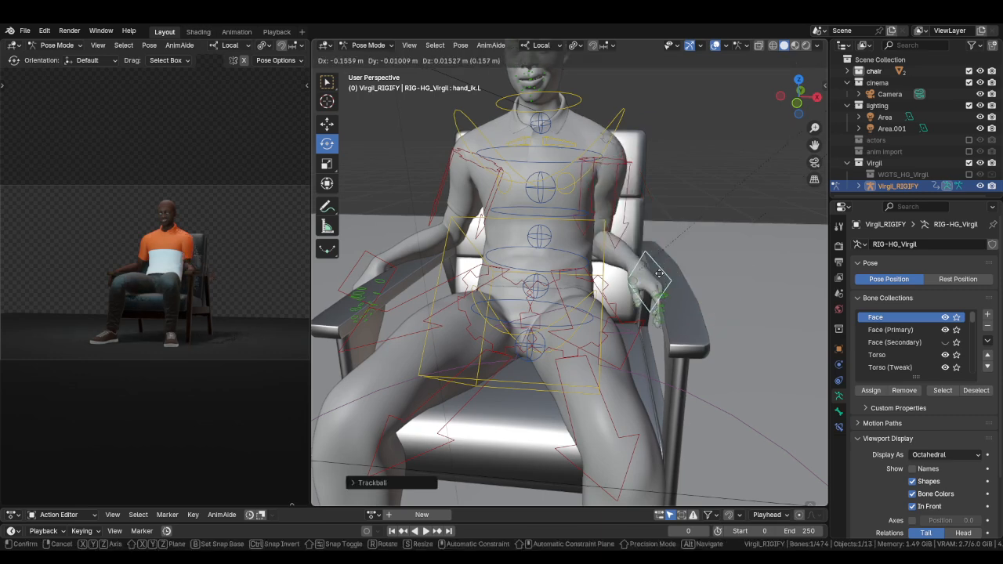
click(659, 274)
key(ctrl+z)
Enable X-axis mirroring for posing and trackball-rotate the left upper arm IK control.
click(762, 60)
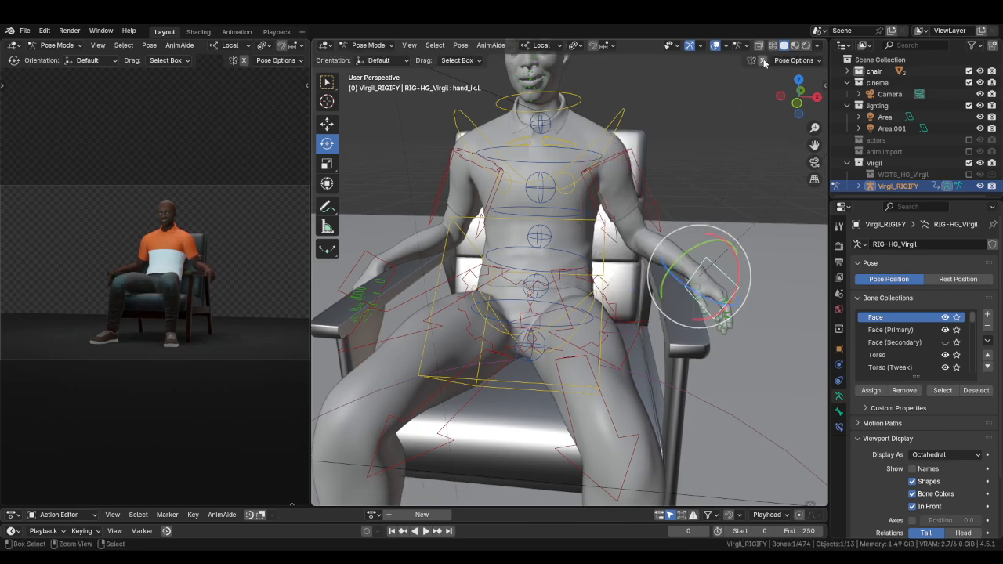
click(654, 193)
key(r)
key(r)
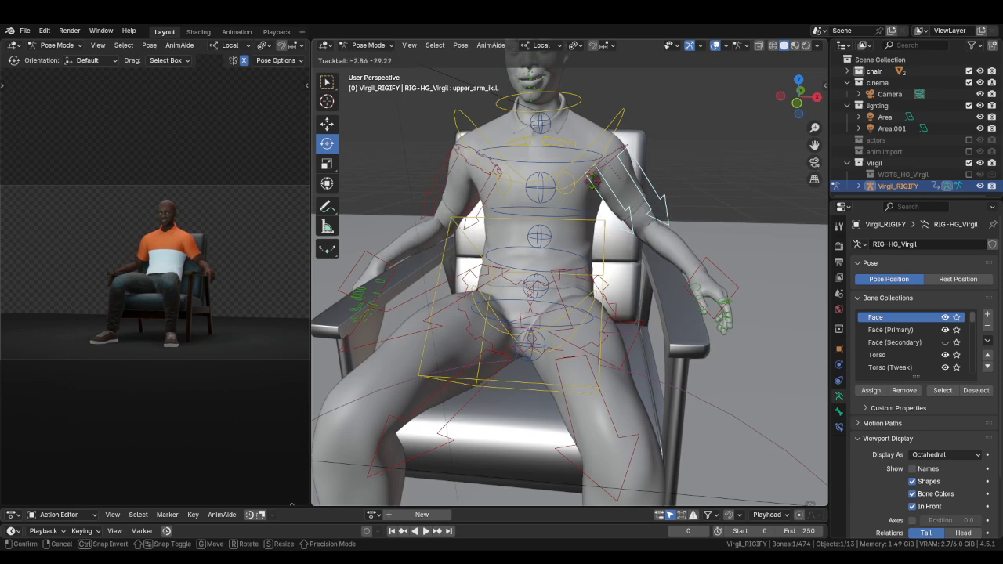
click(568, 190)
Rotate the left hand IK control so the hand turns inward toward the body.
click(709, 286)
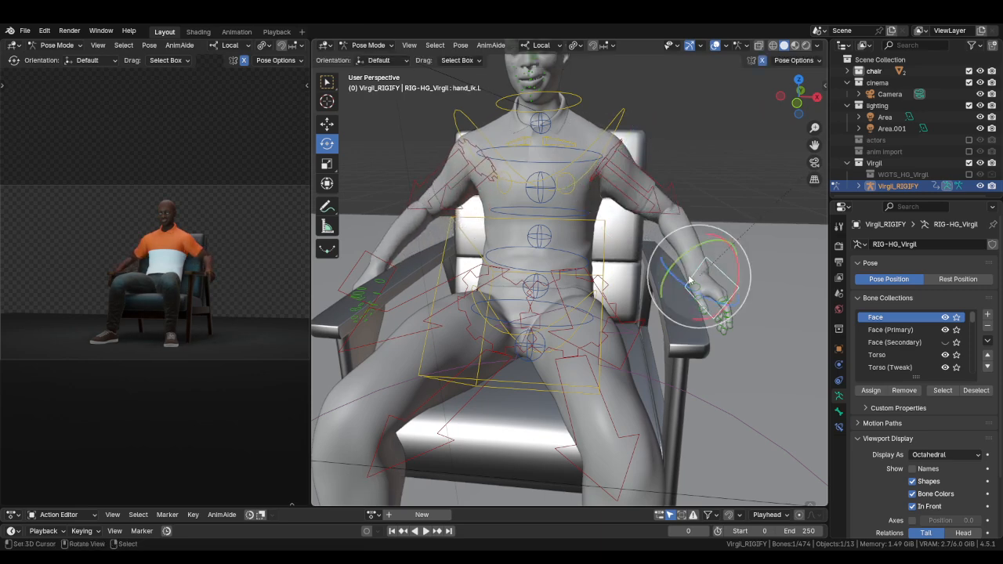
key(r)
drag(692, 237, 680, 269)
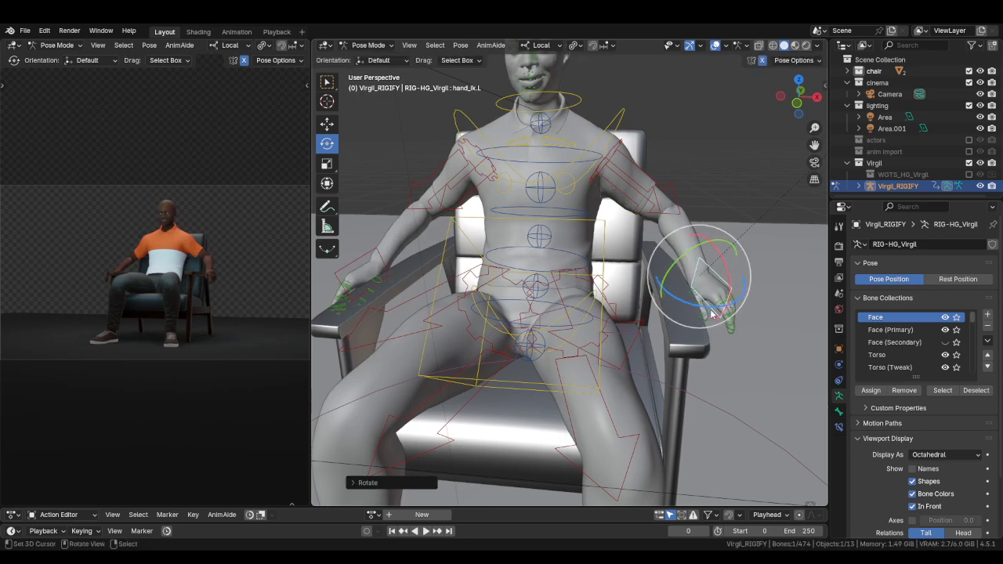
drag(707, 306, 672, 296)
Move the left hand IK control off the armrest to beside the hip, adjusting its position in the top view.
key(g)
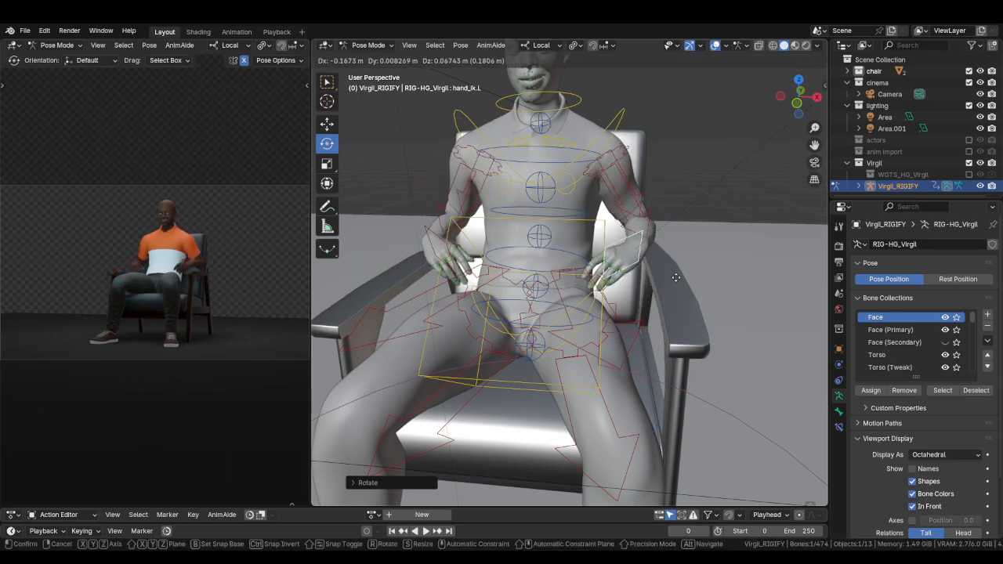
click(678, 294)
key(KP_7)
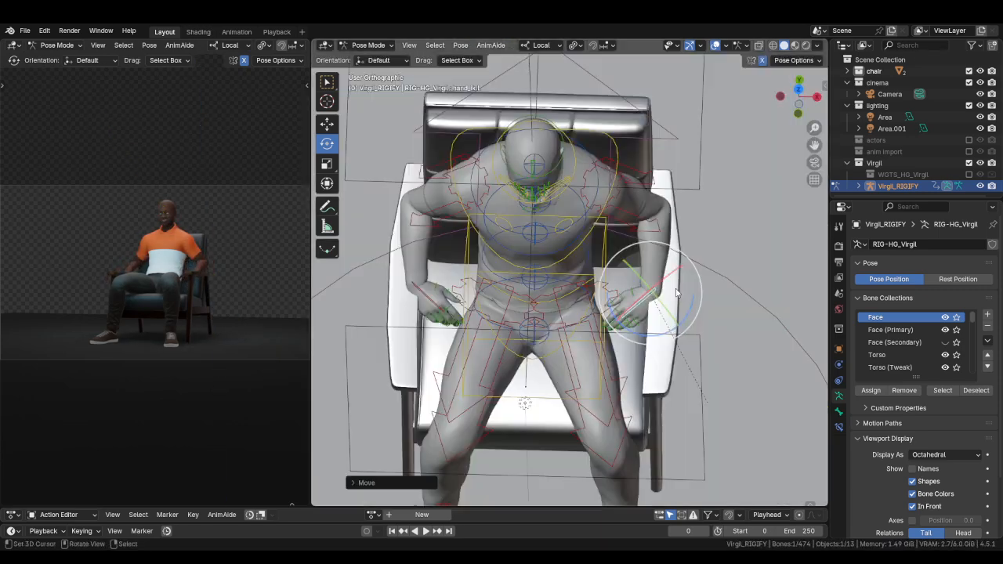
key(g)
click(652, 304)
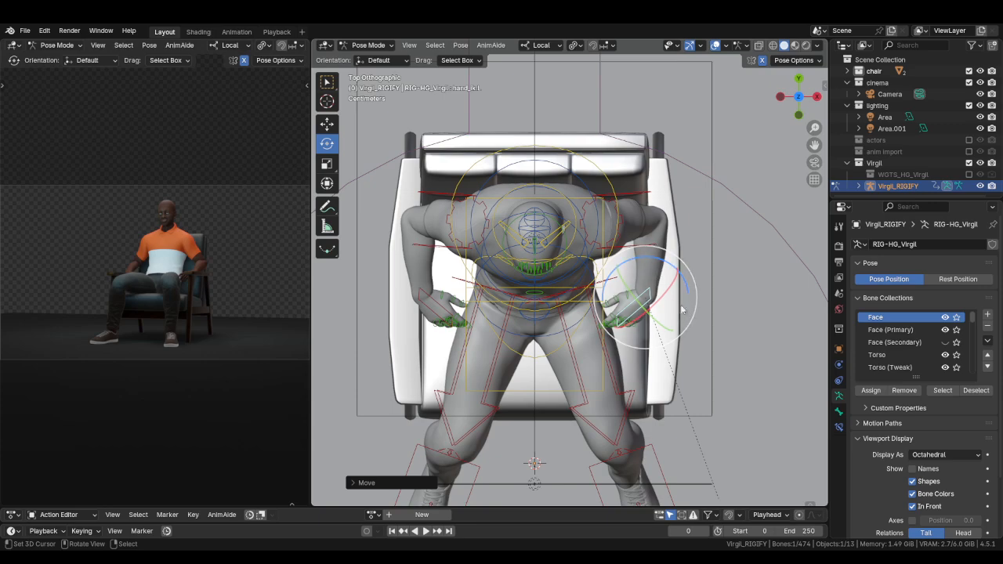
Rotate the left hand IK control so the fingers point forward along the thigh.
drag(663, 285, 642, 298)
key(r)
key(r)
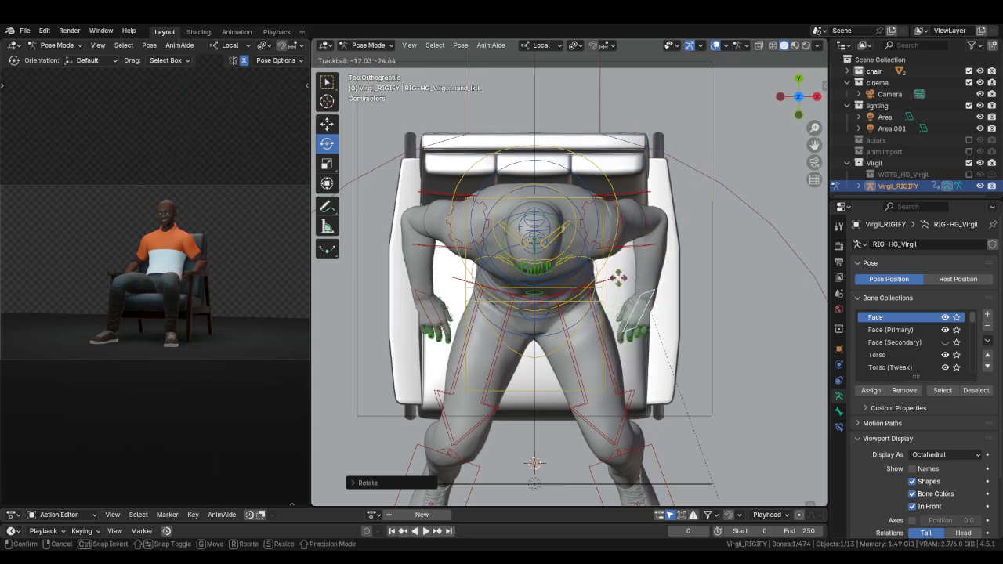
click(618, 280)
middle_drag(618, 280, 679, 258)
drag(672, 301, 652, 255)
Trackball-rotate the left upper arm IK control in the front view.
click(643, 221)
middle_drag(643, 221, 672, 226)
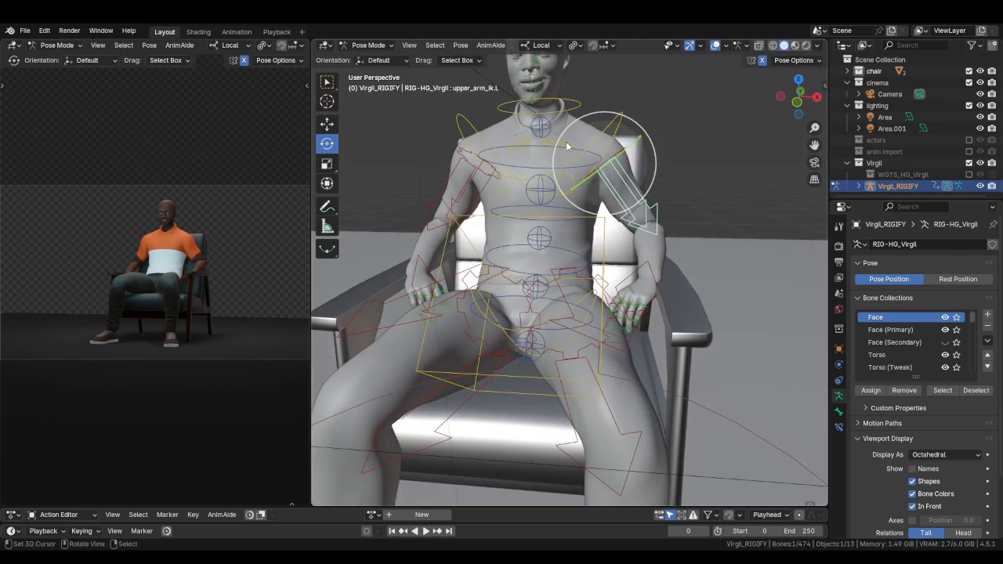
click(569, 148)
key(KP_1)
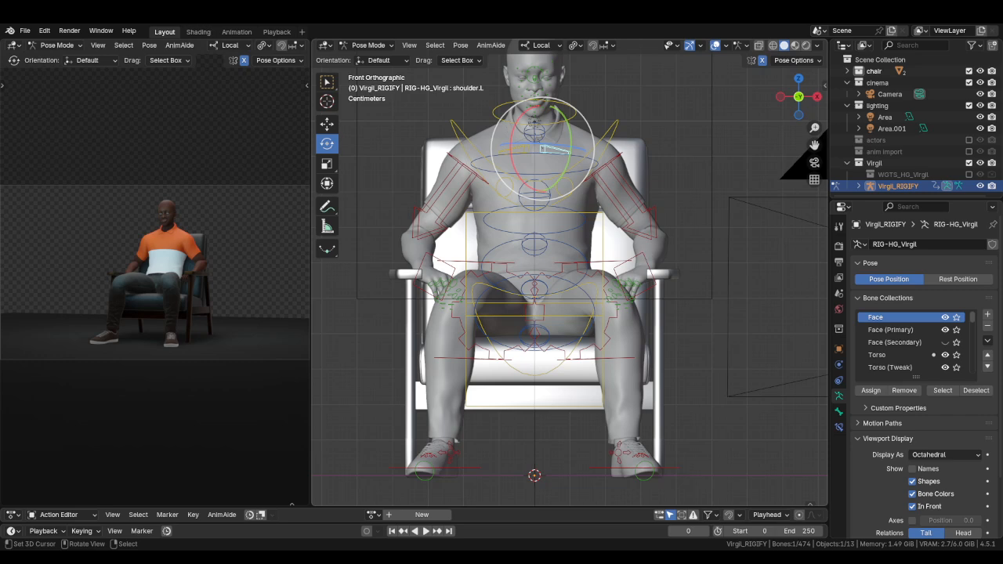
click(650, 223)
key(r)
key(r)
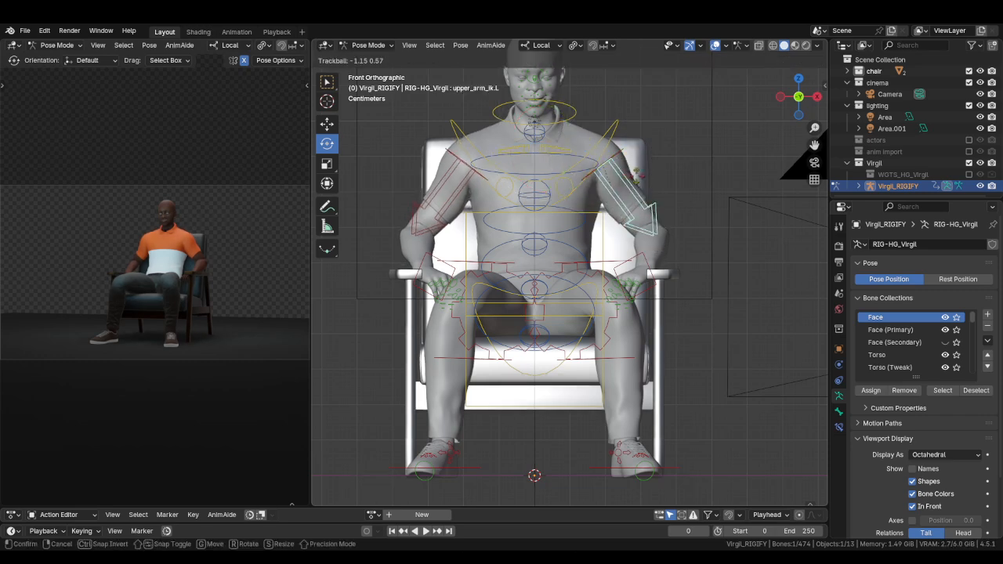
click(648, 244)
Rotate the left hand IK control around its local Y and X axes in the front view.
click(645, 256)
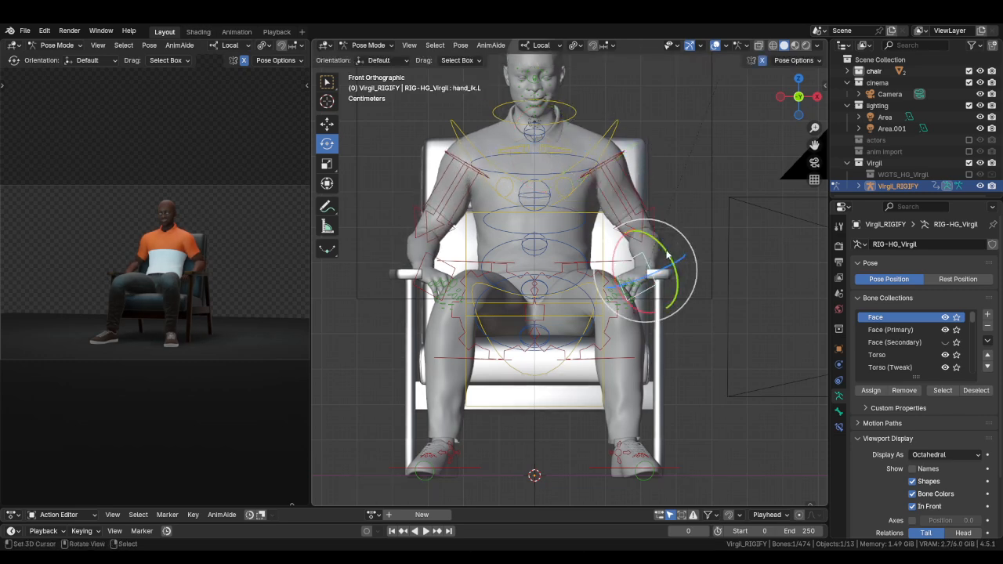
drag(668, 253, 656, 283)
drag(614, 251, 622, 273)
key(KP_Decimal)
scroll(576, 276, down, 4)
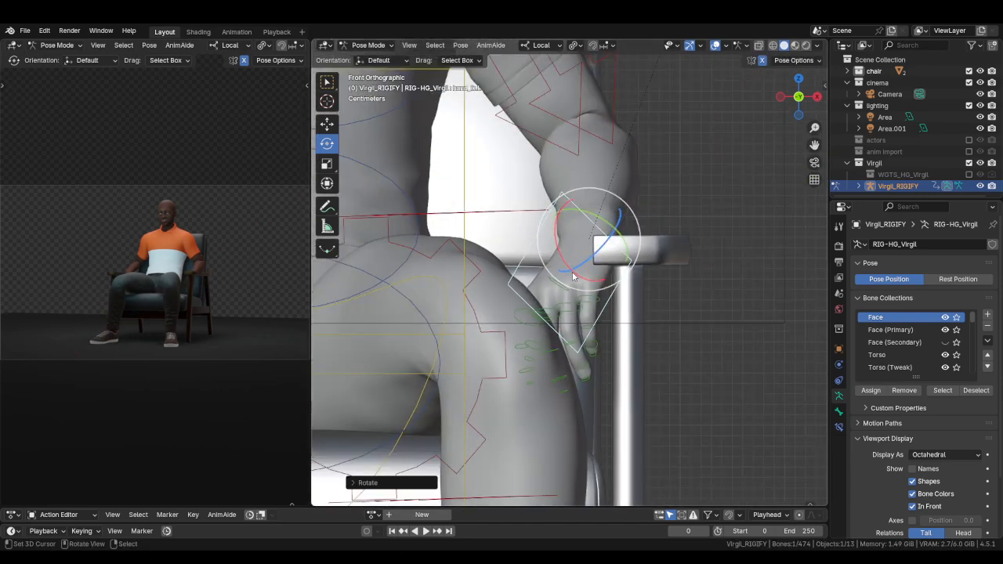
Rotate the left hand IK control slightly as seen from above and move it inward toward the thigh.
middle_drag(573, 276, 579, 313)
key(r)
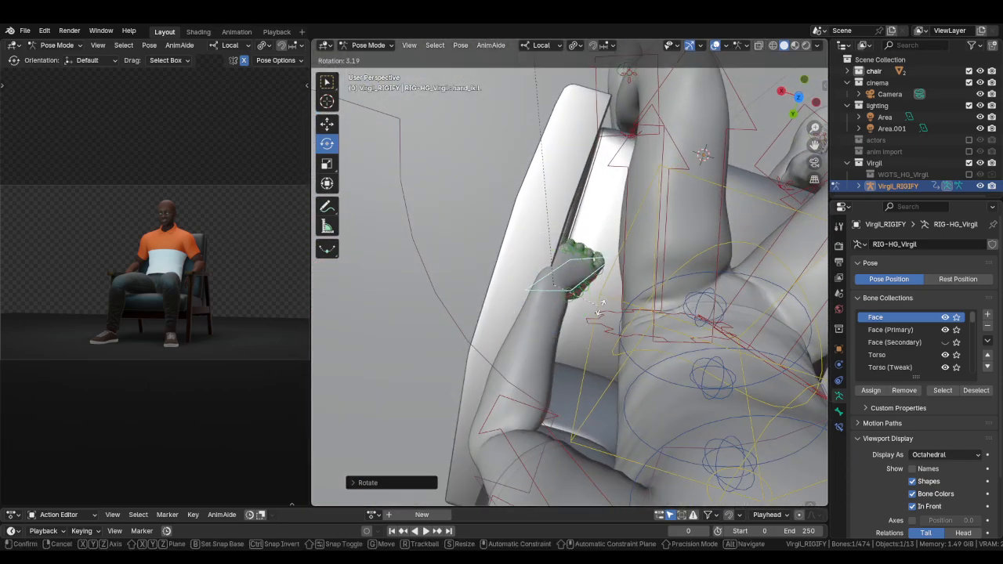
click(606, 307)
key(g)
click(636, 308)
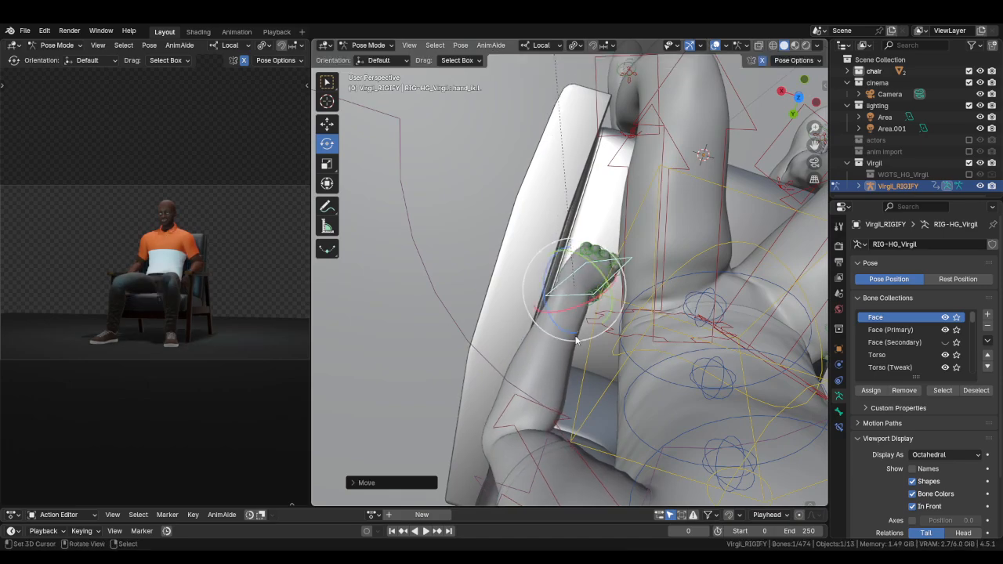
Rotate the left shoulder control slightly in the front view.
middle_drag(694, 352, 588, 227)
click(556, 191)
key(KP_1)
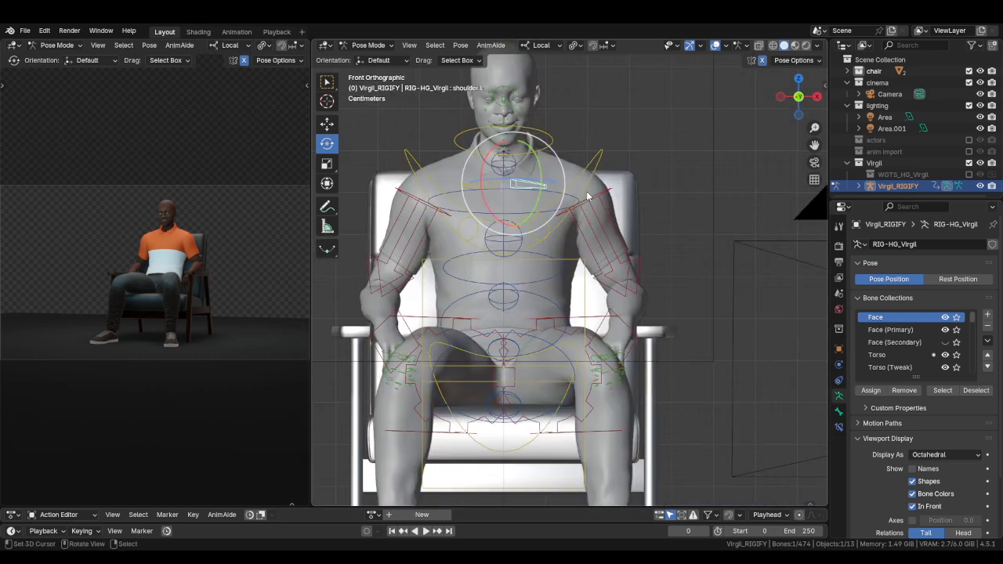
key(r)
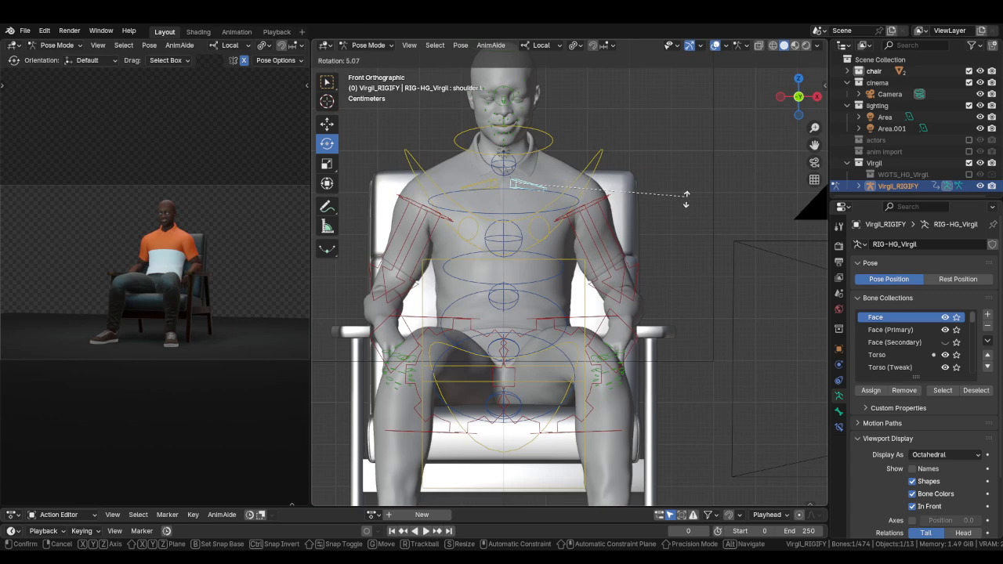
click(678, 207)
Rotate the left upper arm IK control slightly and reposition the left hand IK control beside the thigh.
click(604, 234)
drag(600, 236, 621, 328)
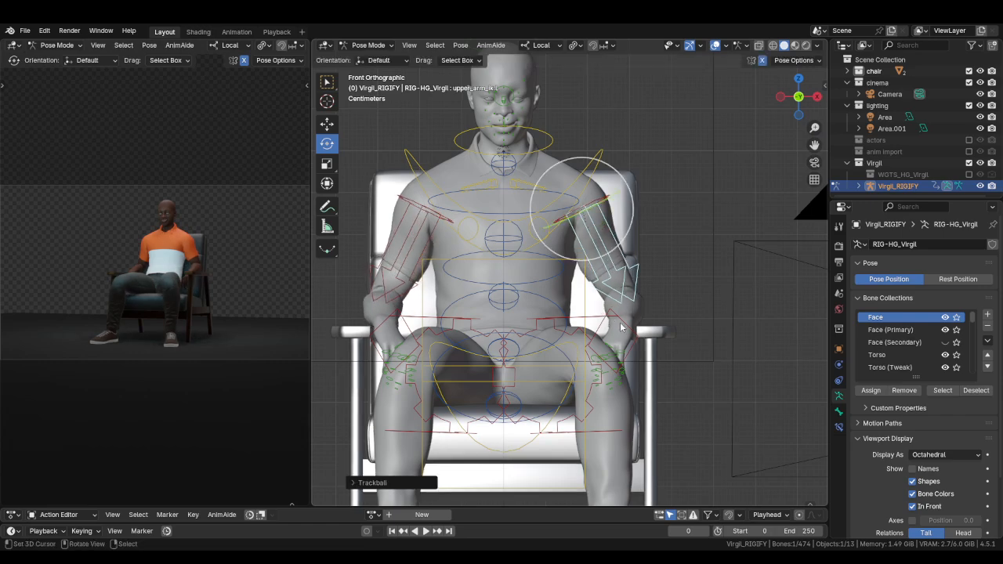
click(620, 328)
middle_drag(620, 327, 748, 345)
key(g)
click(622, 335)
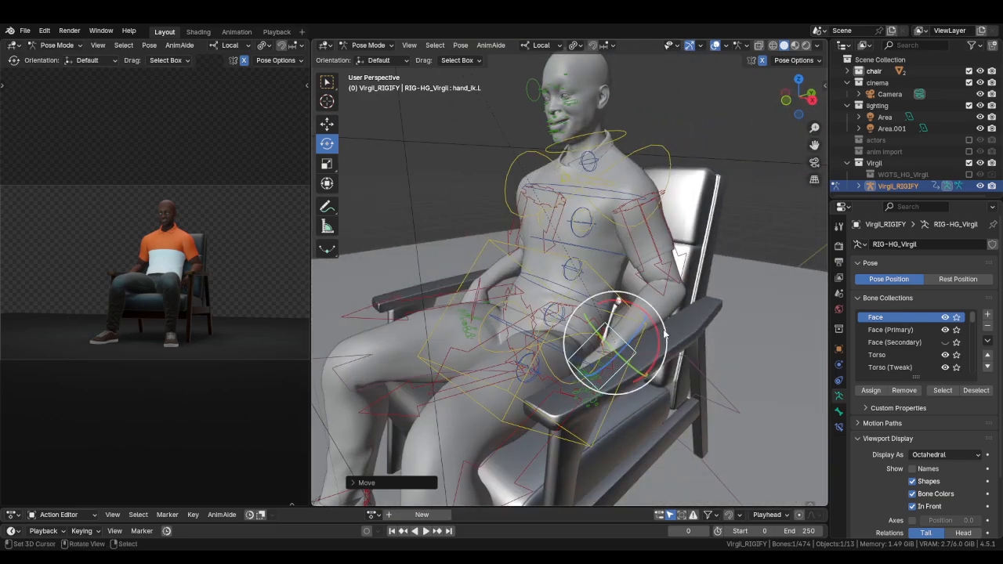
Show the Arm.L (Tweak) and Arm.R (Tweak) rig layers again.
key(n)
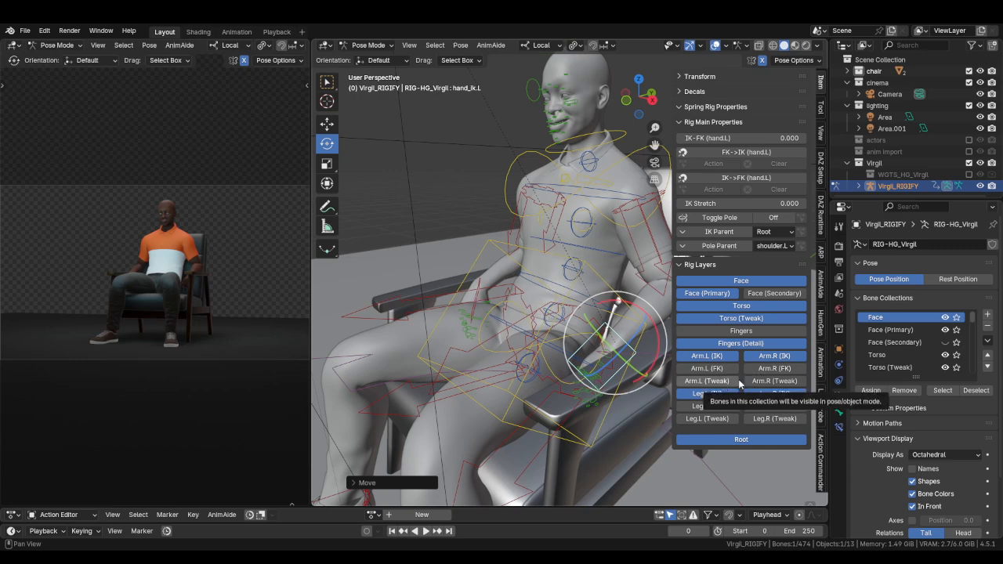
click(735, 381)
click(761, 382)
key(n)
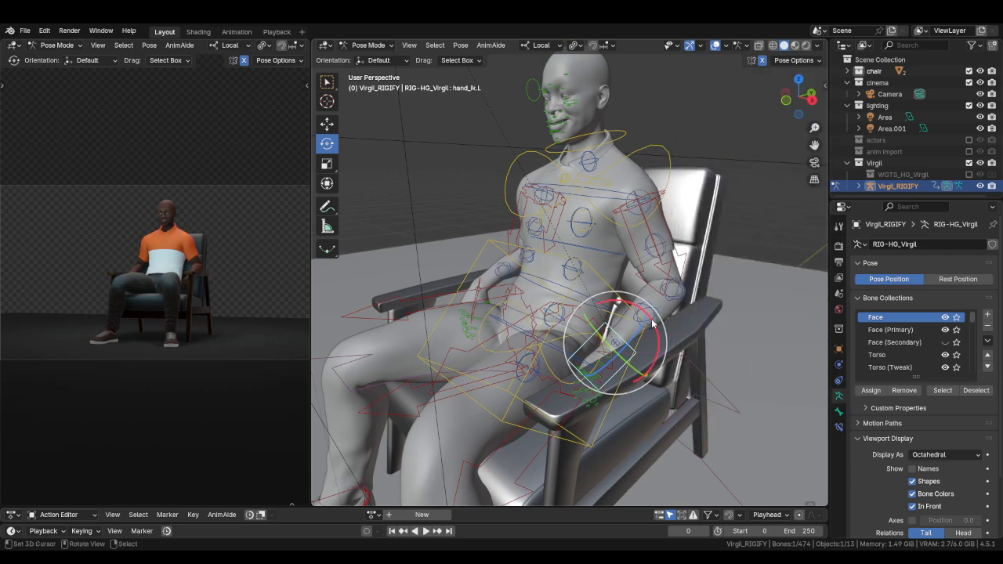
Move the left elbow tweak control forearm_tweak.L slightly outward to reshape the elbow.
click(683, 300)
middle_drag(683, 300, 707, 319)
key(g)
click(667, 305)
key(g)
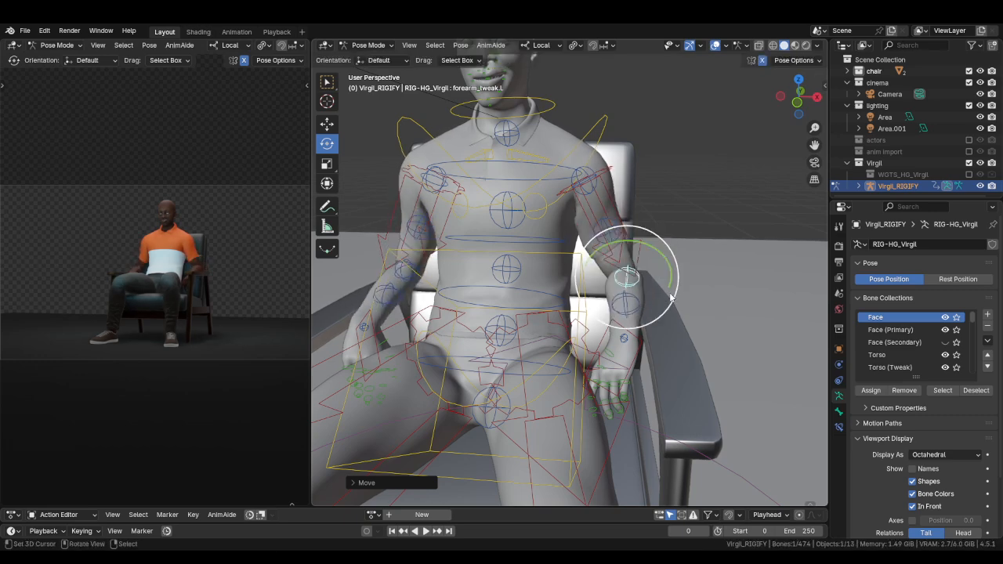
click(669, 295)
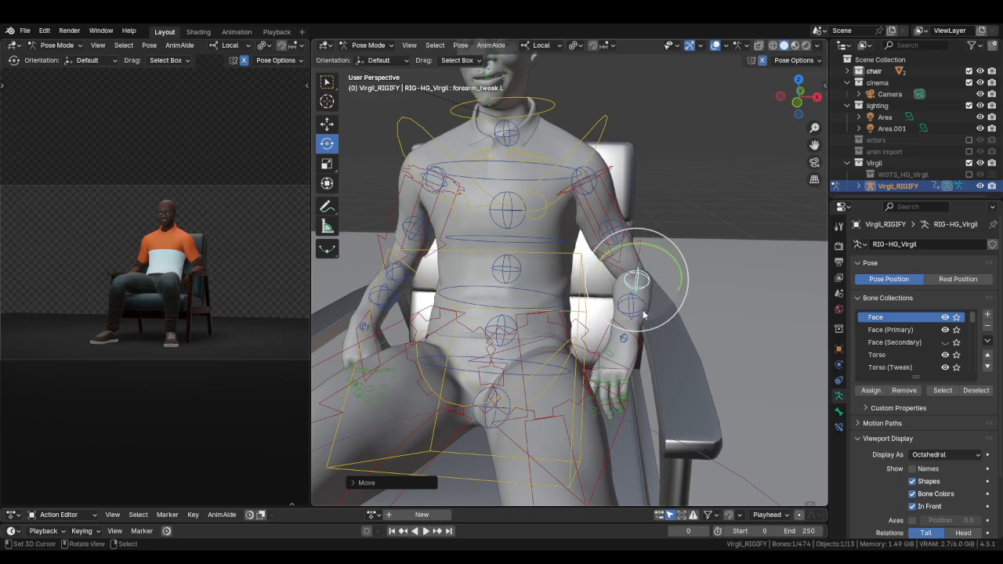
middle_drag(666, 295, 627, 292)
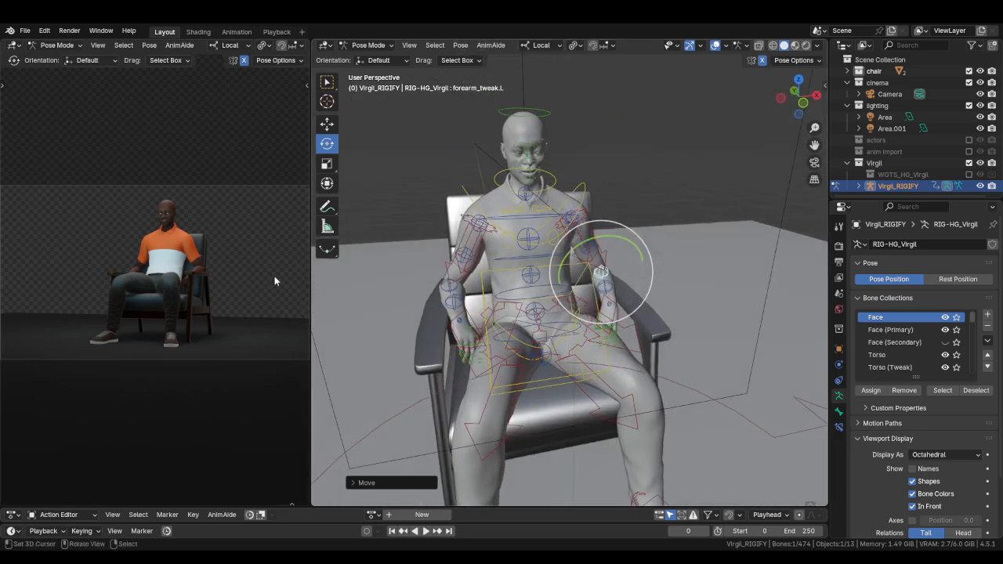
Render the current frame to check the seated character's pose.
key(F12)
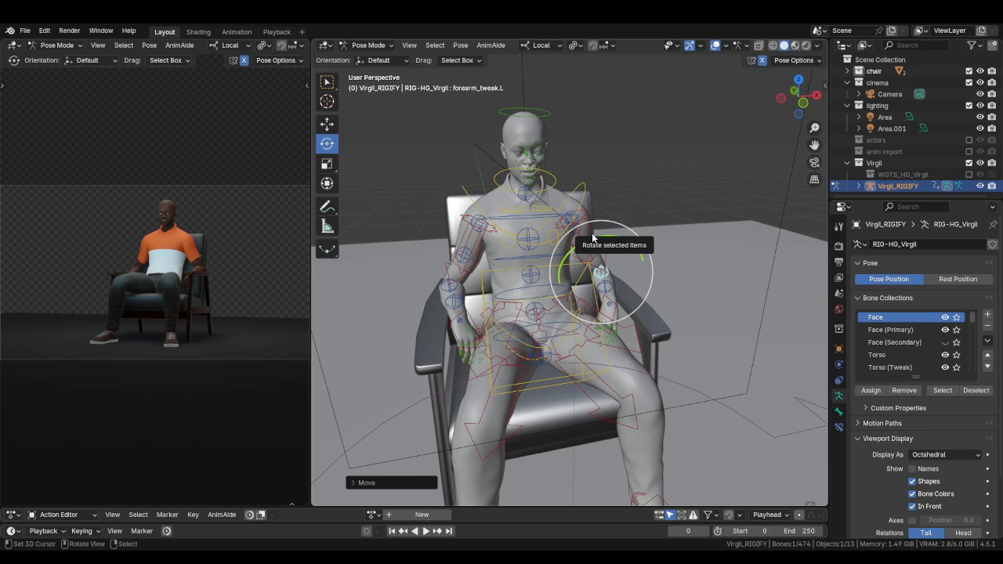
Switch the rig to Object Mode, then select the Camera and reframe its view closer on the seated character from the opposite side.
key(ctrl+Tab)
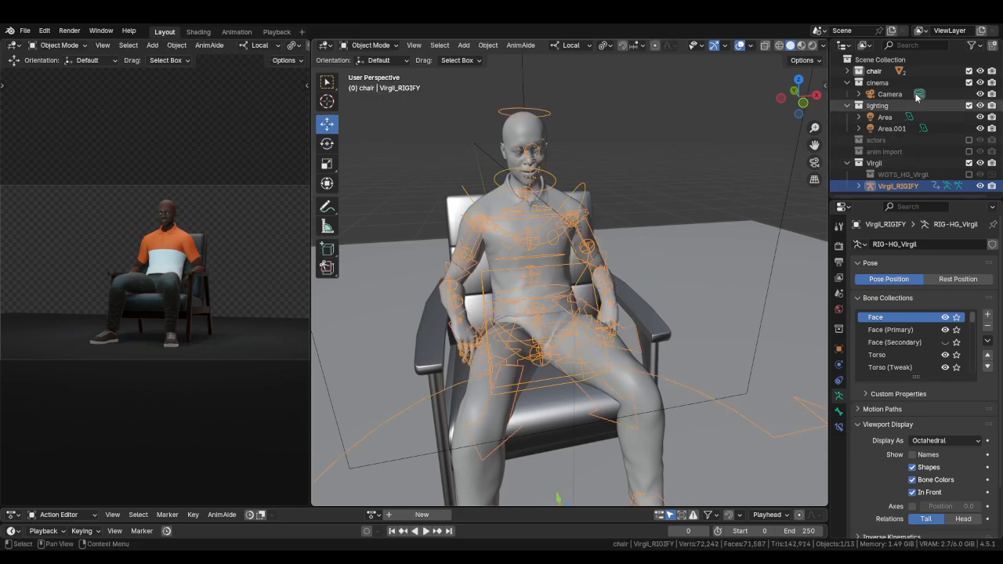
click(889, 94)
key(KP_0)
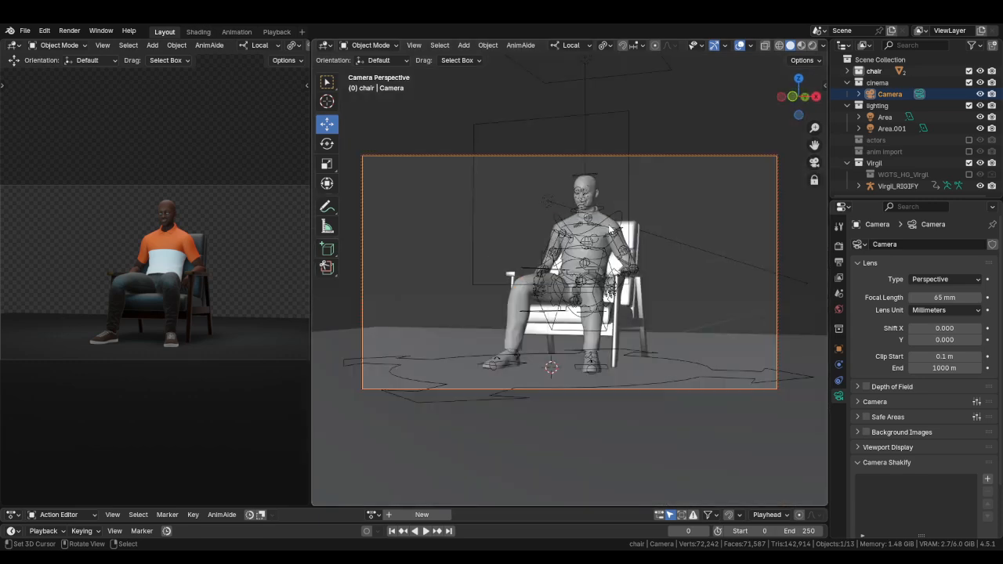
key(shift+b)
drag(585, 208, 603, 220)
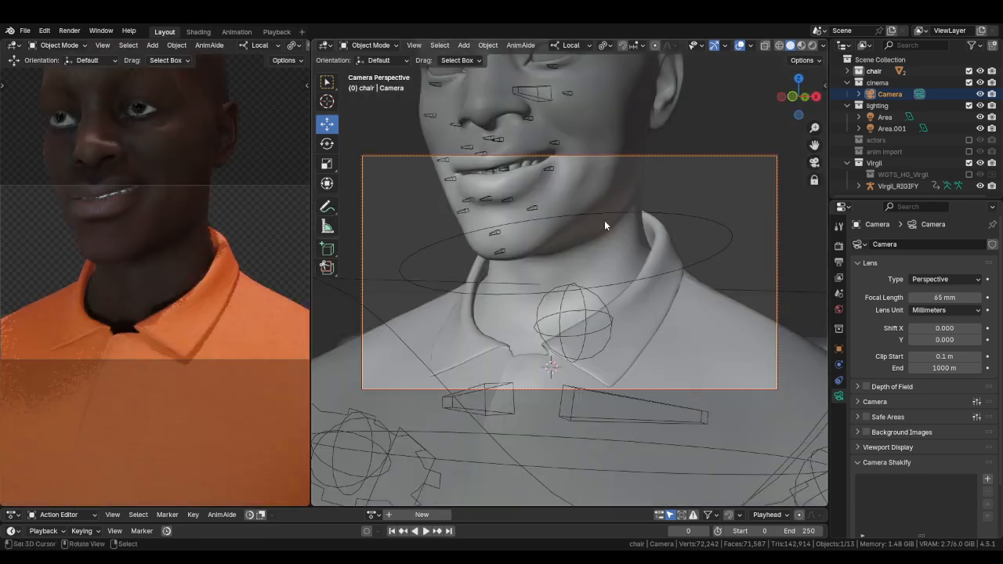
scroll(592, 219, down, 7)
middle_drag(547, 259, 634, 241)
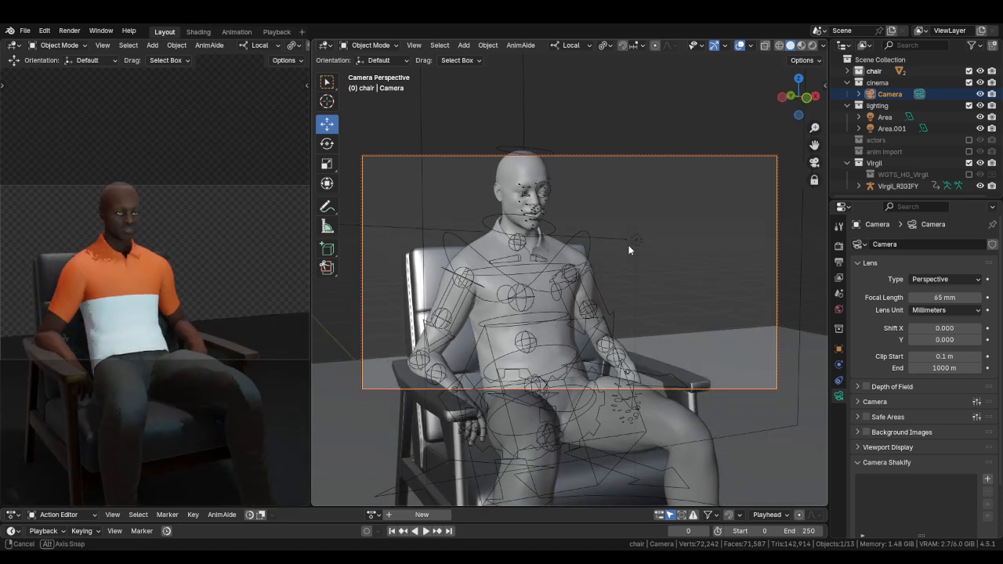
Set the camera's focal length to 40 mm and reframe the shot closer around the seated character.
click(916, 296)
text(40)
key(Return)
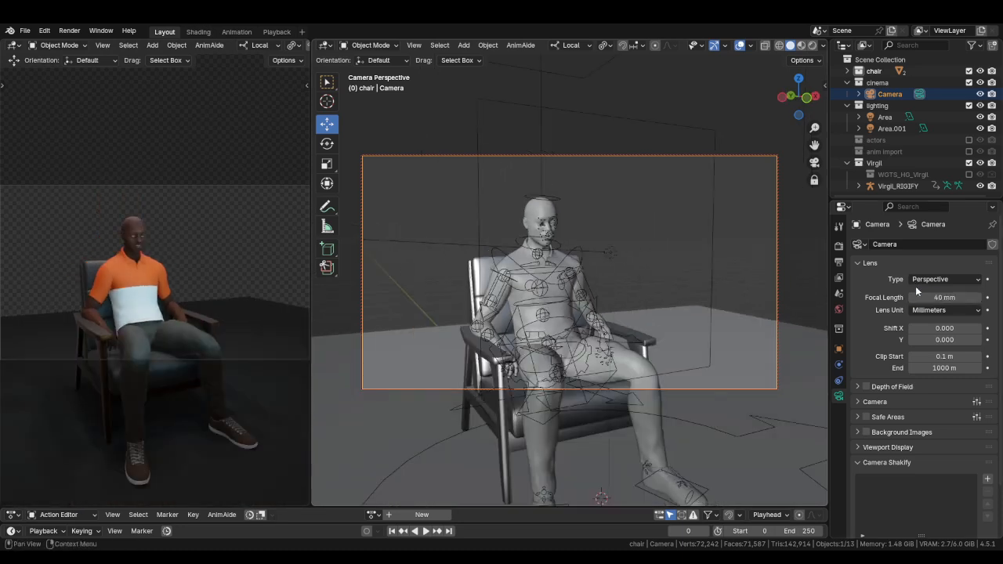
middle_drag(599, 228, 610, 251)
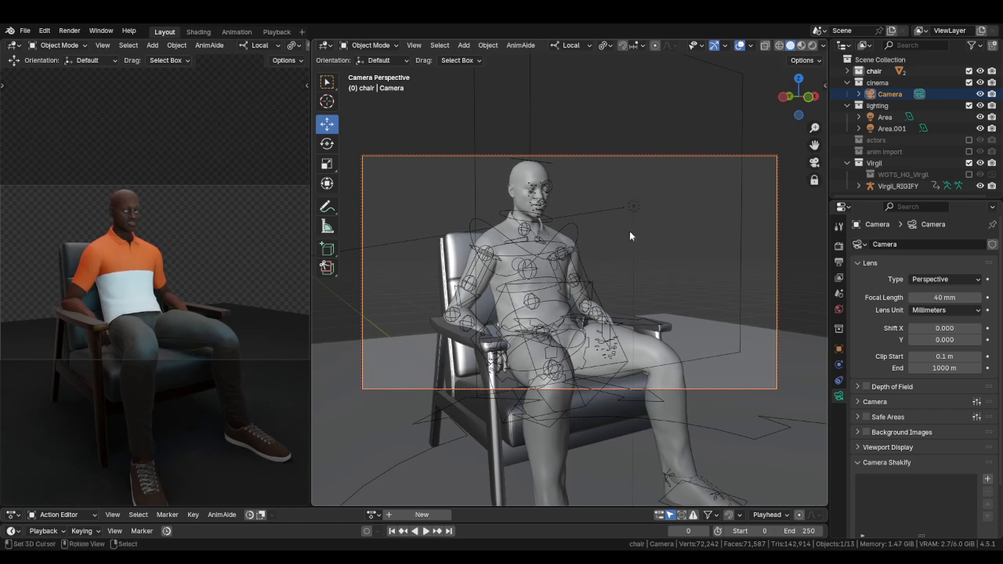
Save the file and shift the camera slightly toward a more frontal framing with the character nearer the frame's centre.
key(ctrl+s)
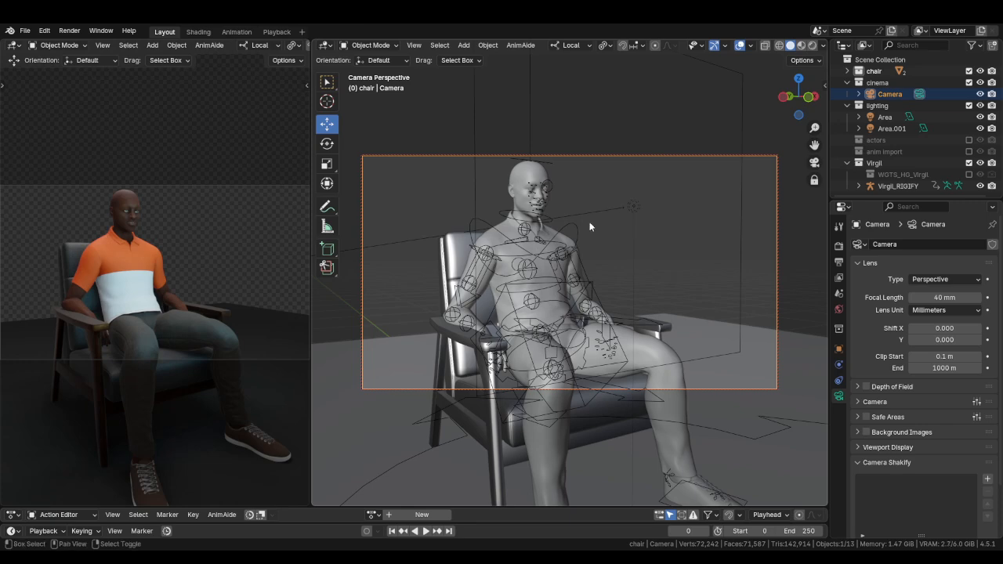
shift+middle_drag(586, 230, 589, 228)
mouse_move(649, 242)
middle_down()
mouse_move(634, 240)
mouse_move(645, 242)
middle_up()
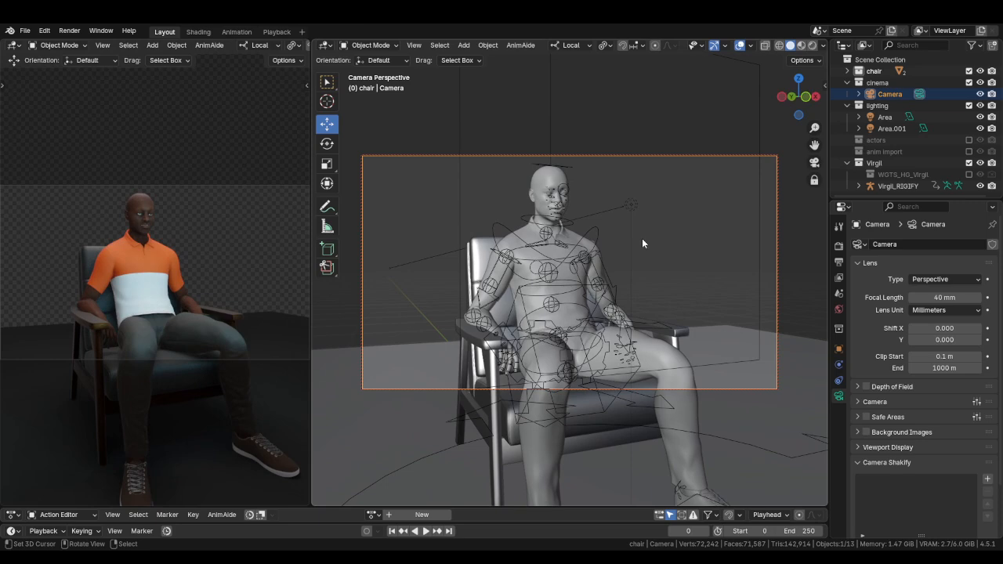